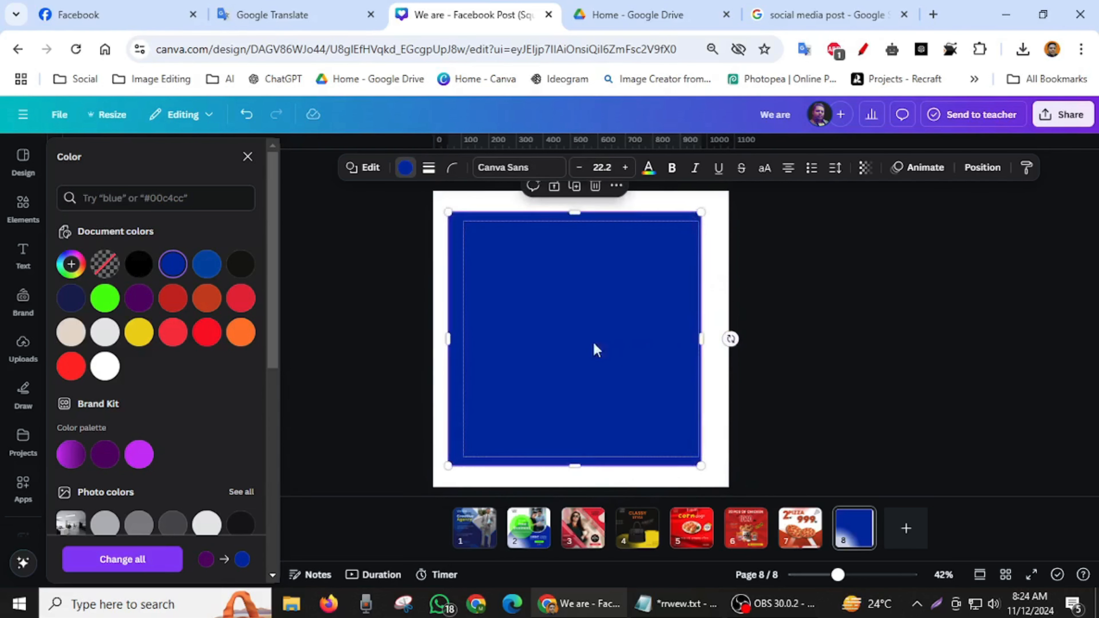
# - Move the blue square past the page's left edge, flush with its top, and delete the small purple square behind it
pyautogui.moveTo(595, 349); pyautogui.dragTo(513, 324)
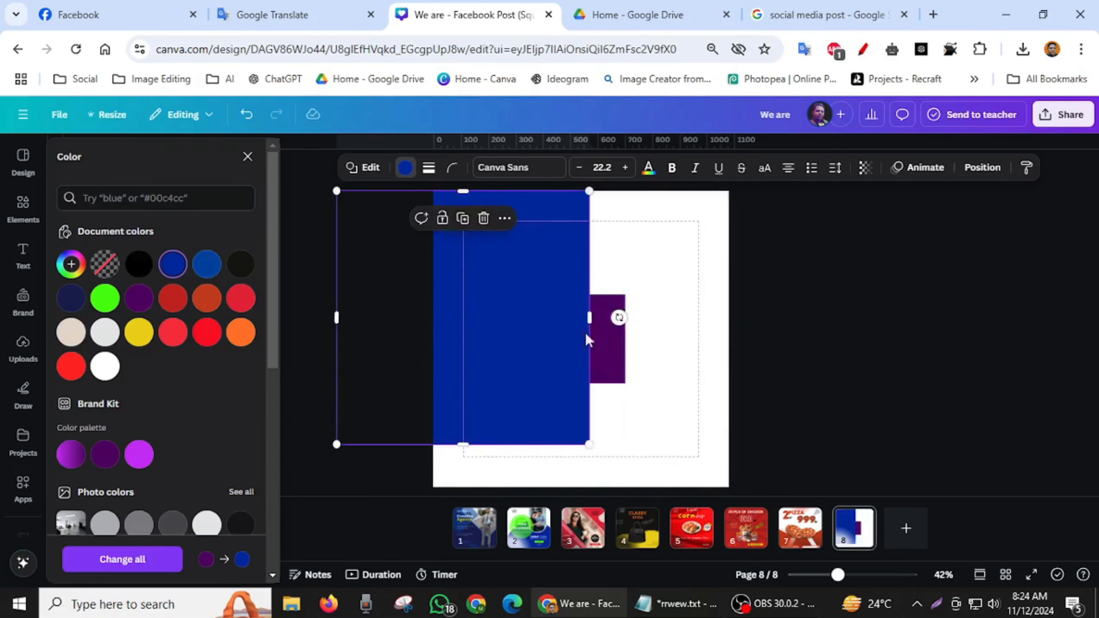
pyautogui.click(622, 339)
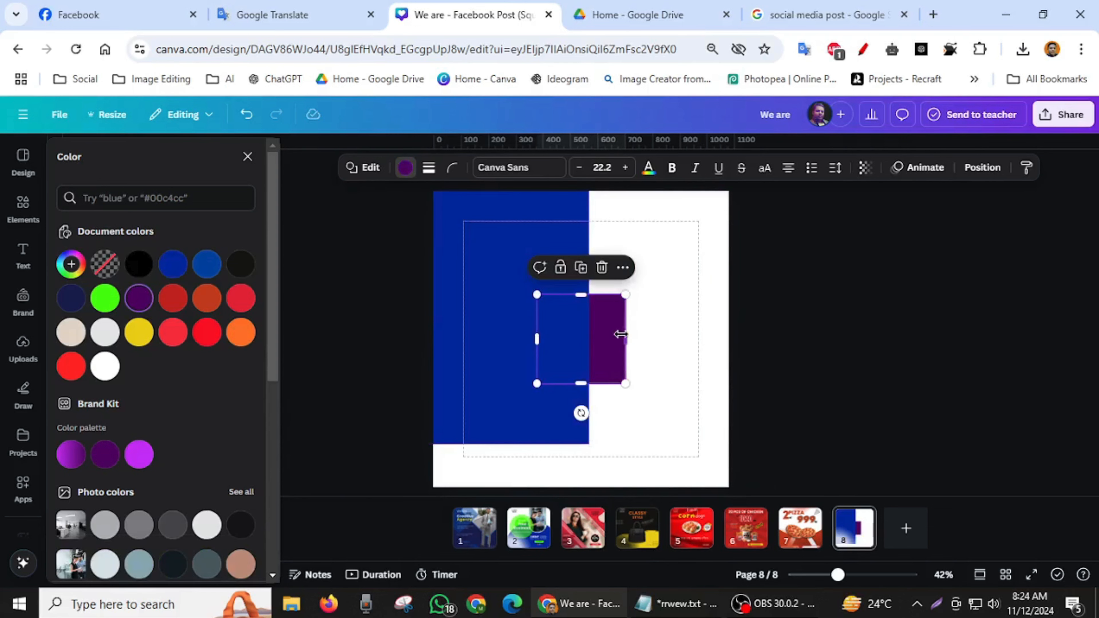
pyautogui.click(606, 270)
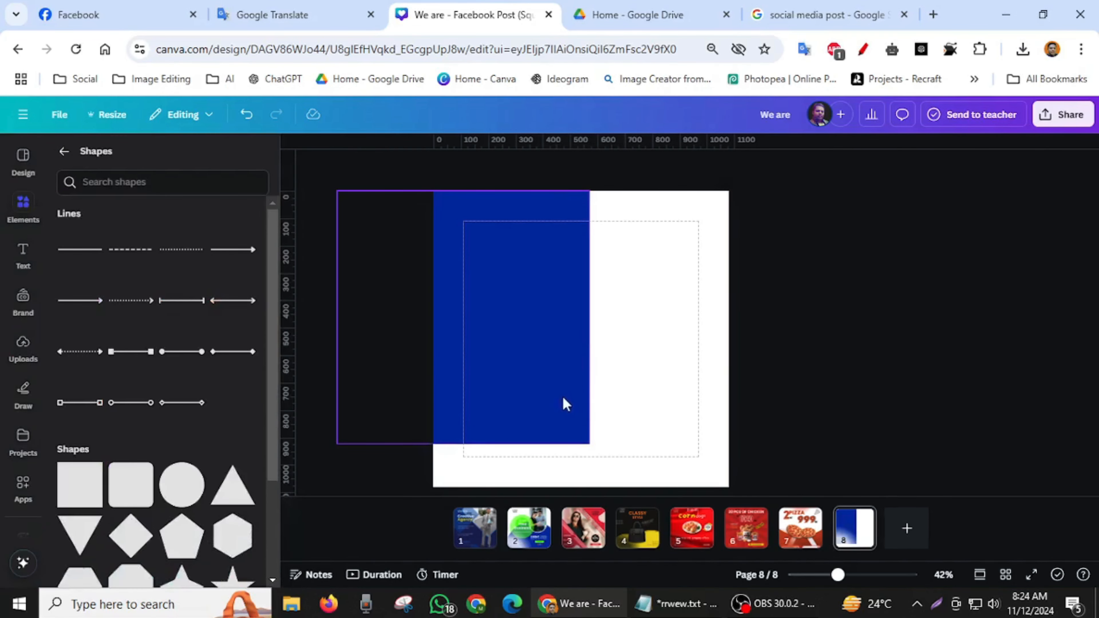
# - Enlarge the blue square to the full page height, tilt it counterclockwise into a diagonal, and shift its position
pyautogui.click(577, 434)
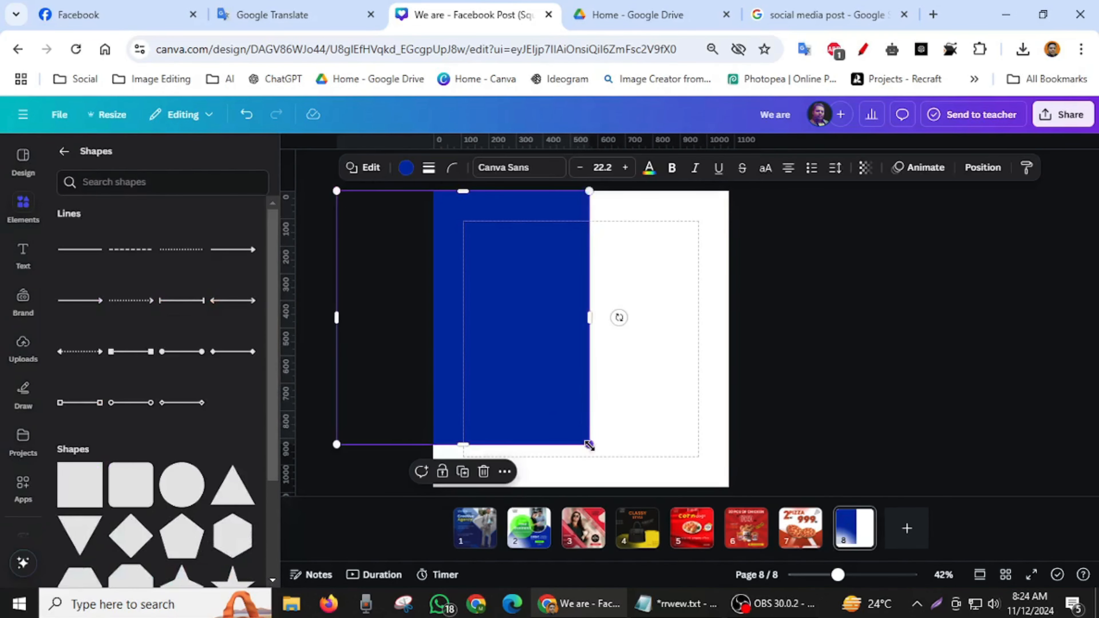
pyautogui.moveTo(589, 445); pyautogui.dragTo(614, 488)
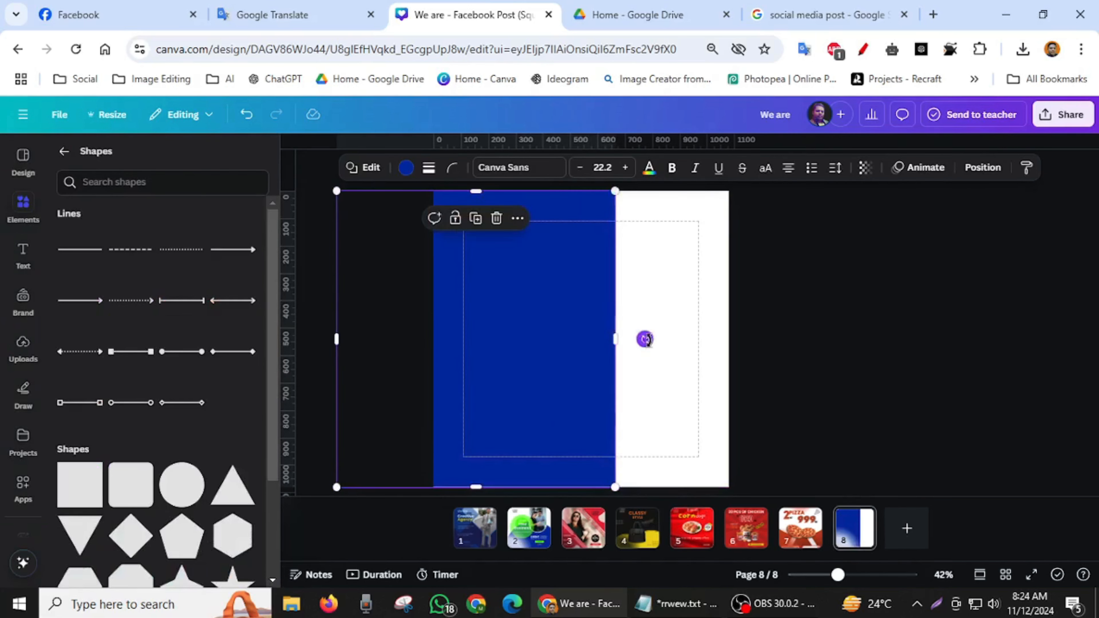
pyautogui.moveTo(645, 339); pyautogui.dragTo(588, 251)
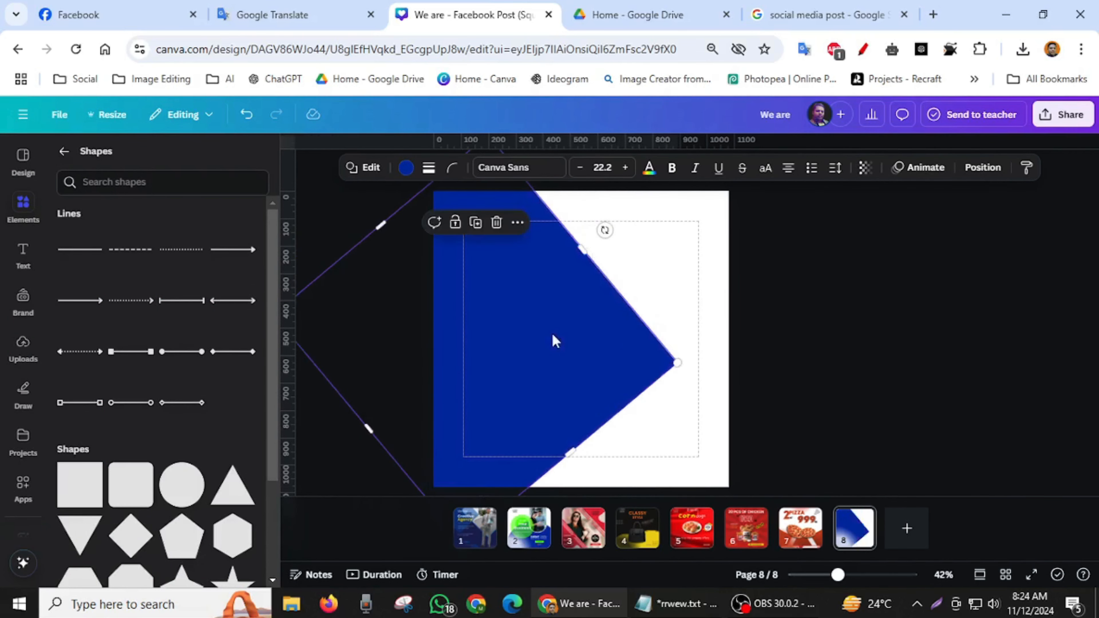
pyautogui.moveTo(533, 382)
pyautogui.mouseDown()
pyautogui.moveTo(527, 370)
pyautogui.moveTo(554, 364)
pyautogui.moveTo(539, 364)
pyautogui.mouseUp()
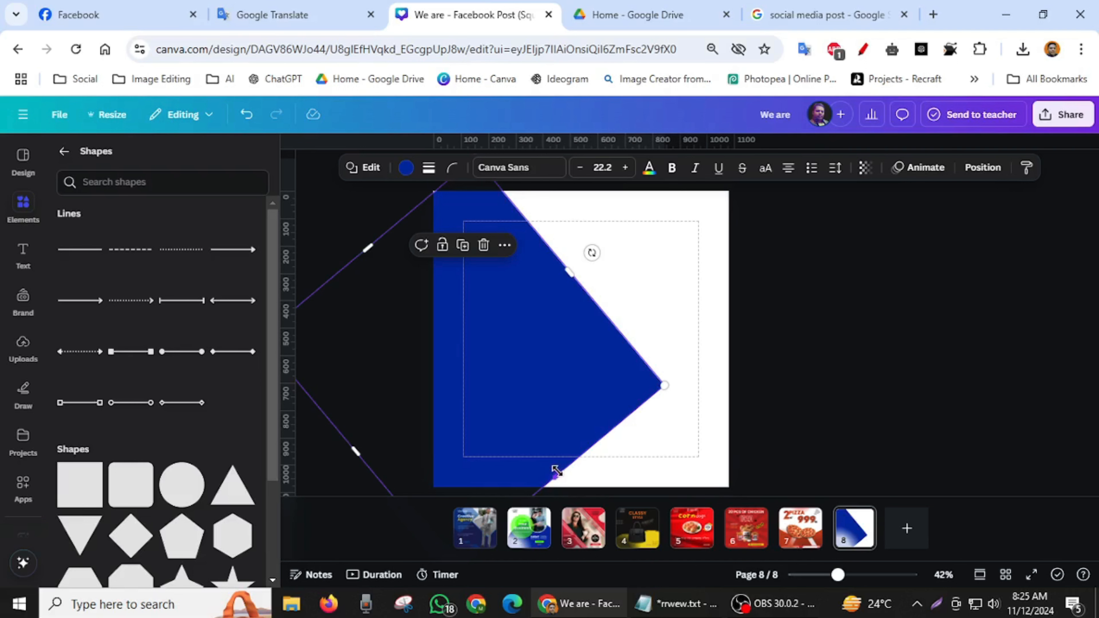
# - Enlarge the tilted blue square and adjust its rotation and position so one steep diagonal edge leaves white only along the page's right side
pyautogui.moveTo(556, 472); pyautogui.dragTo(668, 582)
pyautogui.moveTo(622, 331); pyautogui.dragTo(688, 304)
pyautogui.moveTo(587, 373)
pyautogui.mouseDown()
pyautogui.moveTo(524, 373)
pyautogui.moveTo(573, 372)
pyautogui.mouseUp()
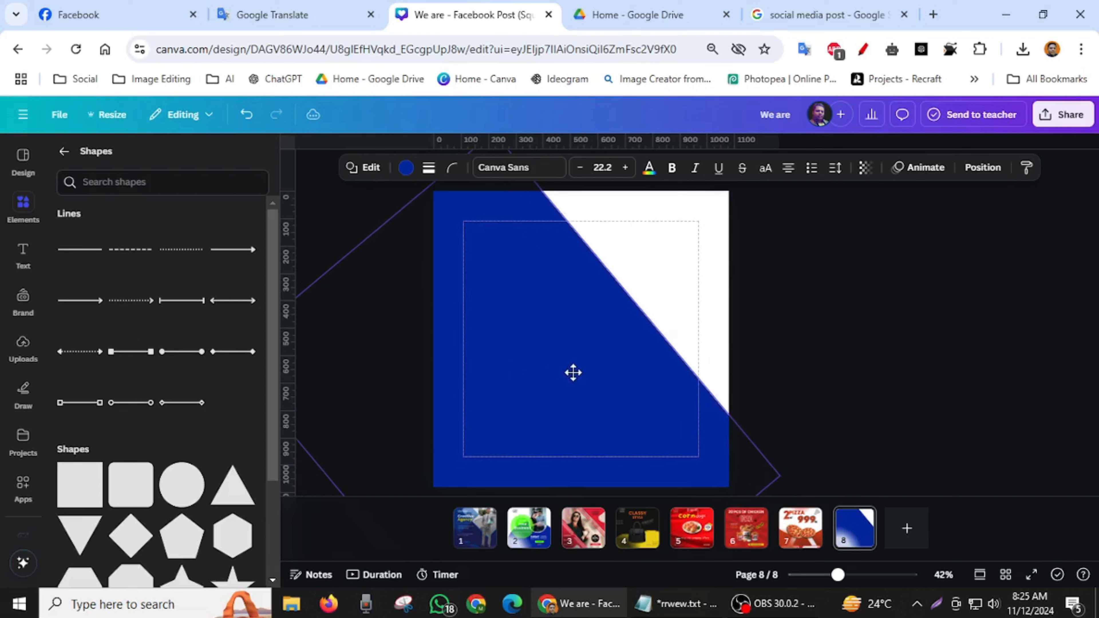
pyautogui.moveTo(655, 378); pyautogui.dragTo(655, 378)
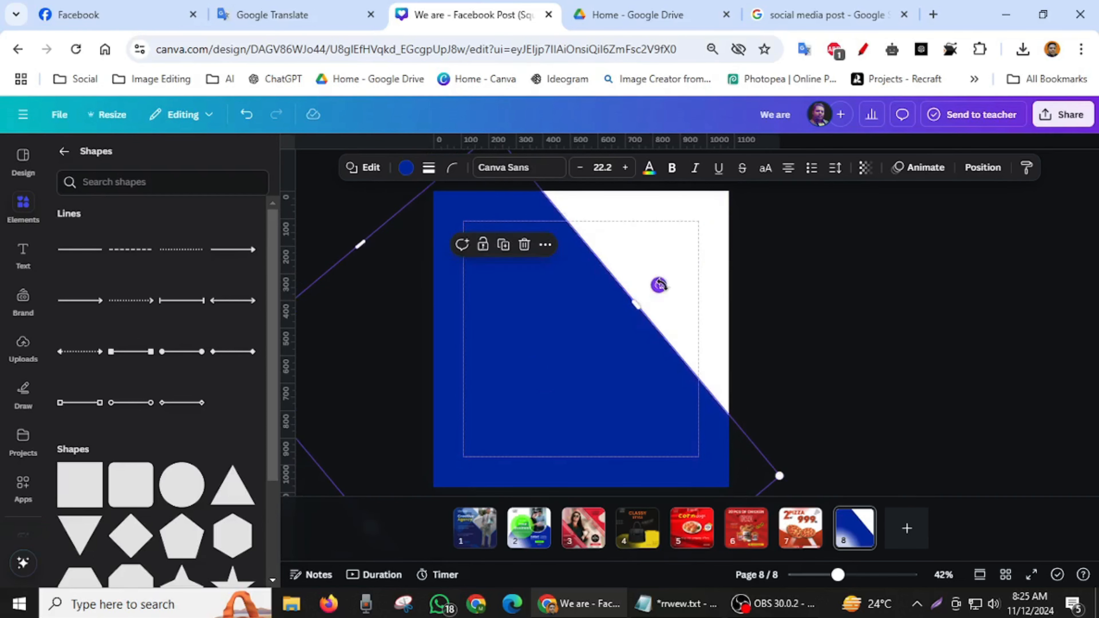
pyautogui.moveTo(659, 285); pyautogui.dragTo(674, 334)
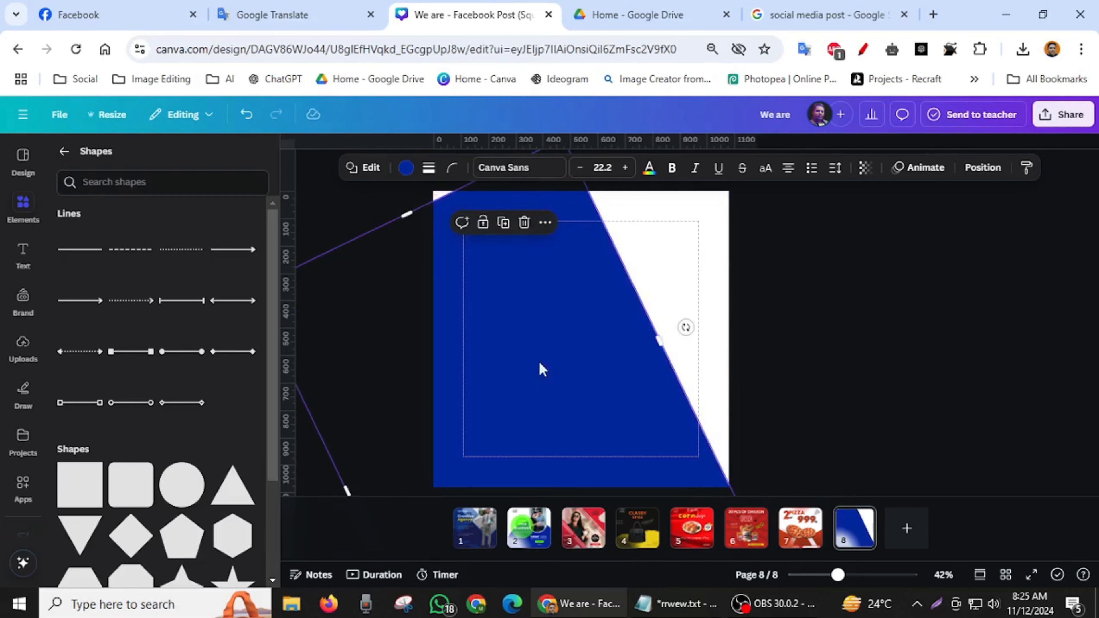
pyautogui.moveTo(539, 368); pyautogui.dragTo(467, 348)
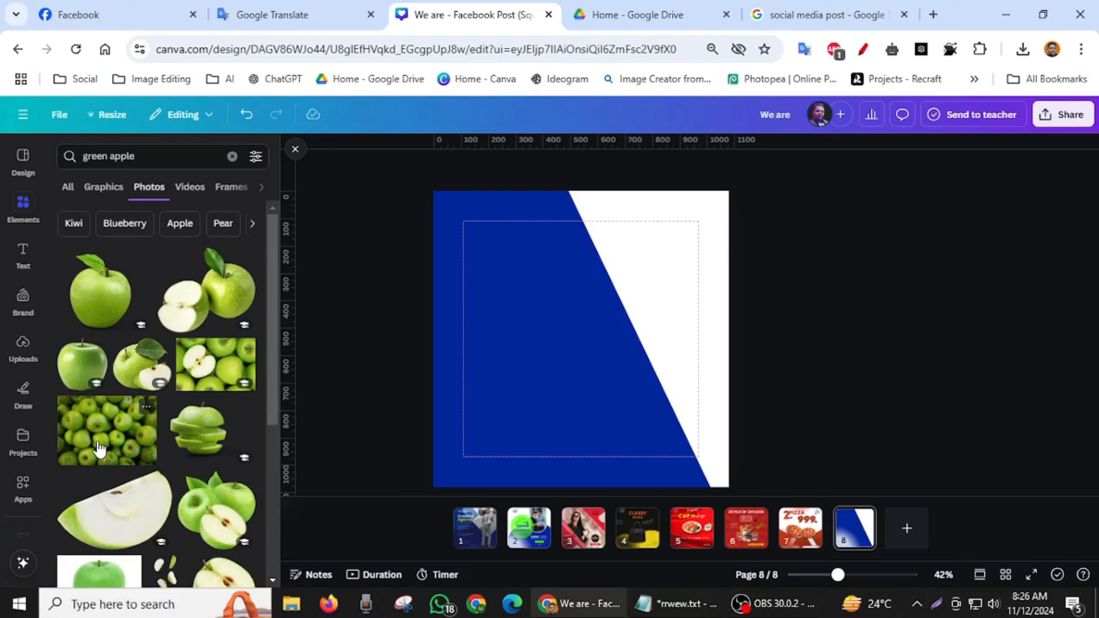
# - Add the photo of many piled green apples and enlarge it to the 1080 px page height, extending past the right edge
pyautogui.click(98, 448)
pyautogui.moveTo(561, 356); pyautogui.dragTo(557, 302)
pyautogui.moveTo(694, 369); pyautogui.dragTo(823, 547)
# - Send the apple photo to the back, behind the blue shape
pyautogui.click(852, 169)
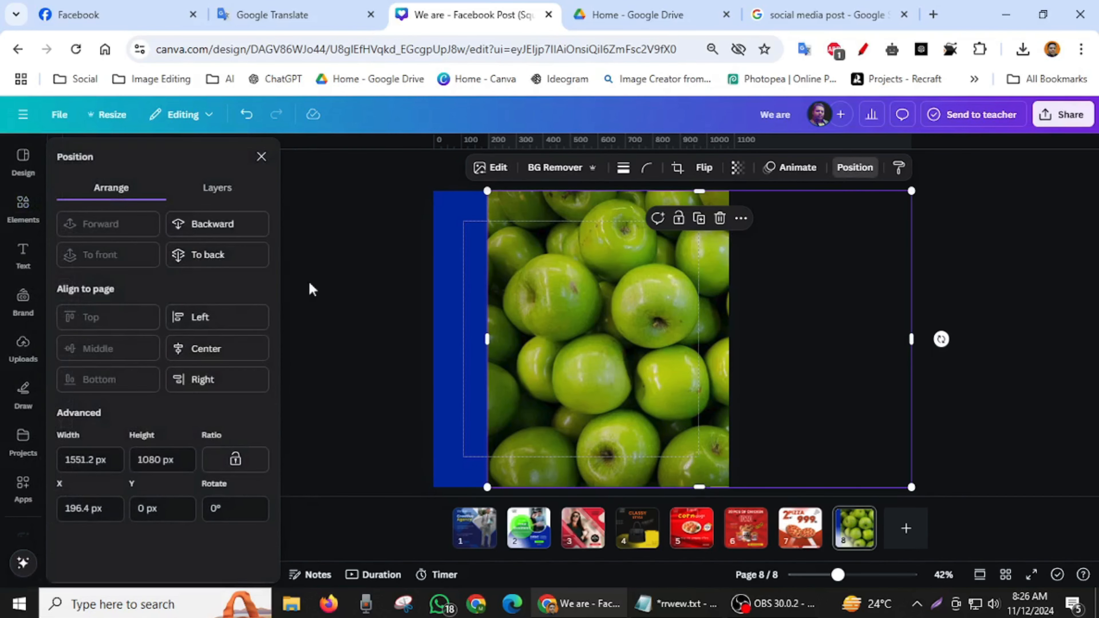
pyautogui.click(212, 258)
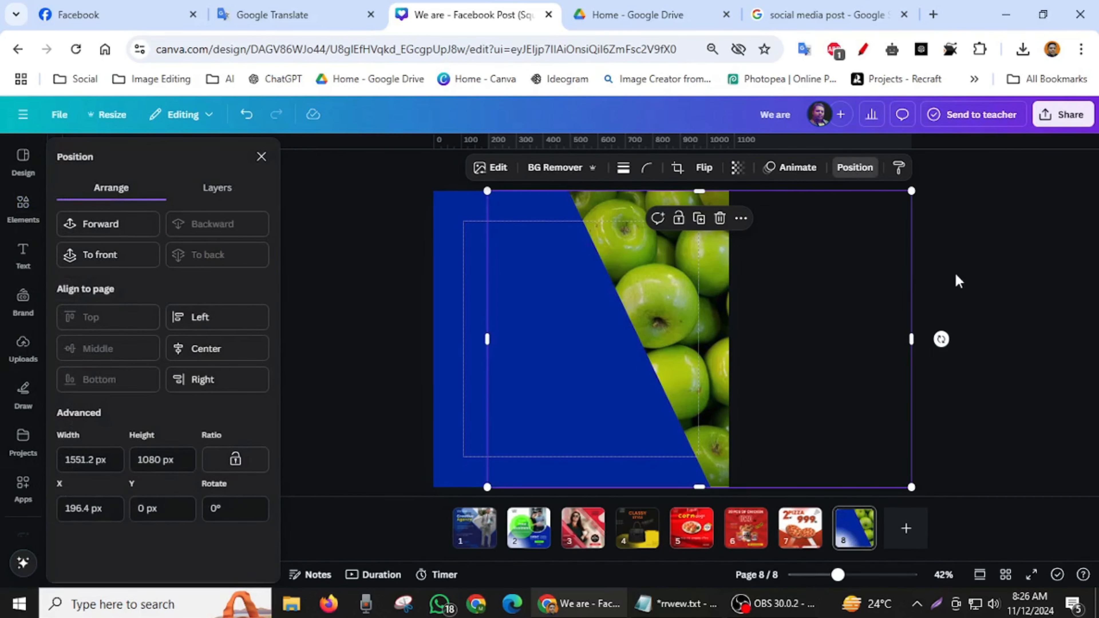
pyautogui.click(976, 270)
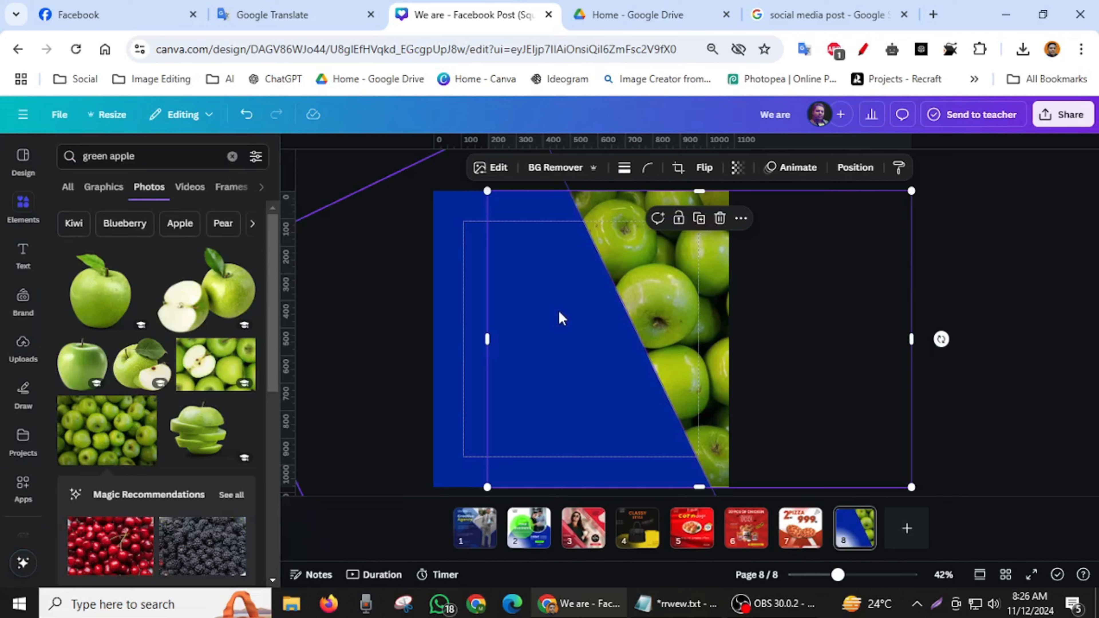
# - Recolor the blue shape with a green taken from the apple photo's colors
pyautogui.click(544, 312)
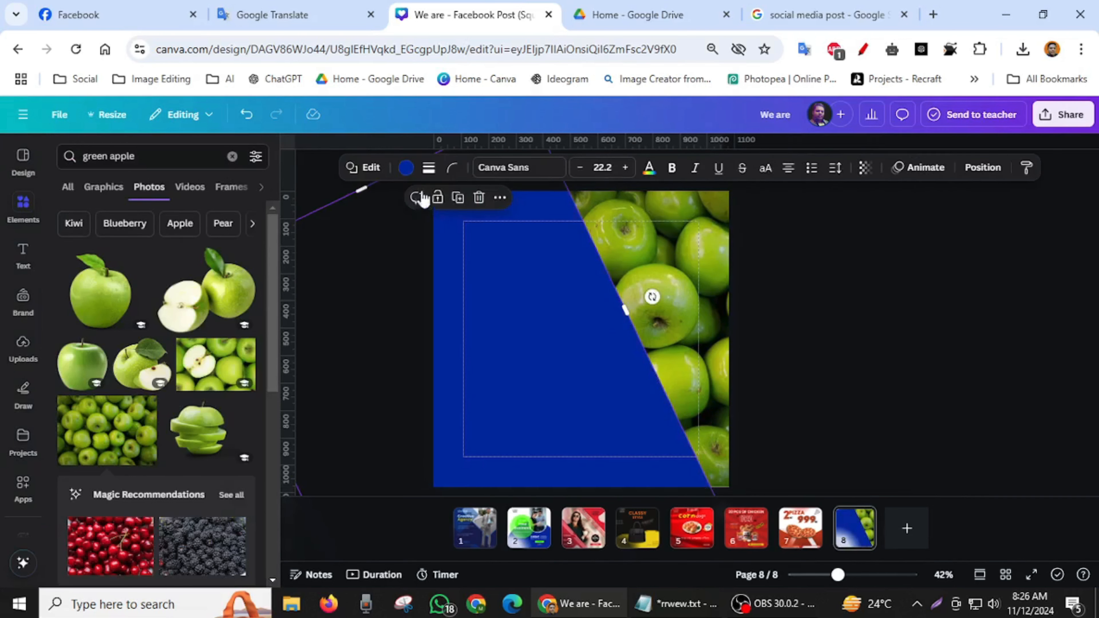
pyautogui.click(405, 168)
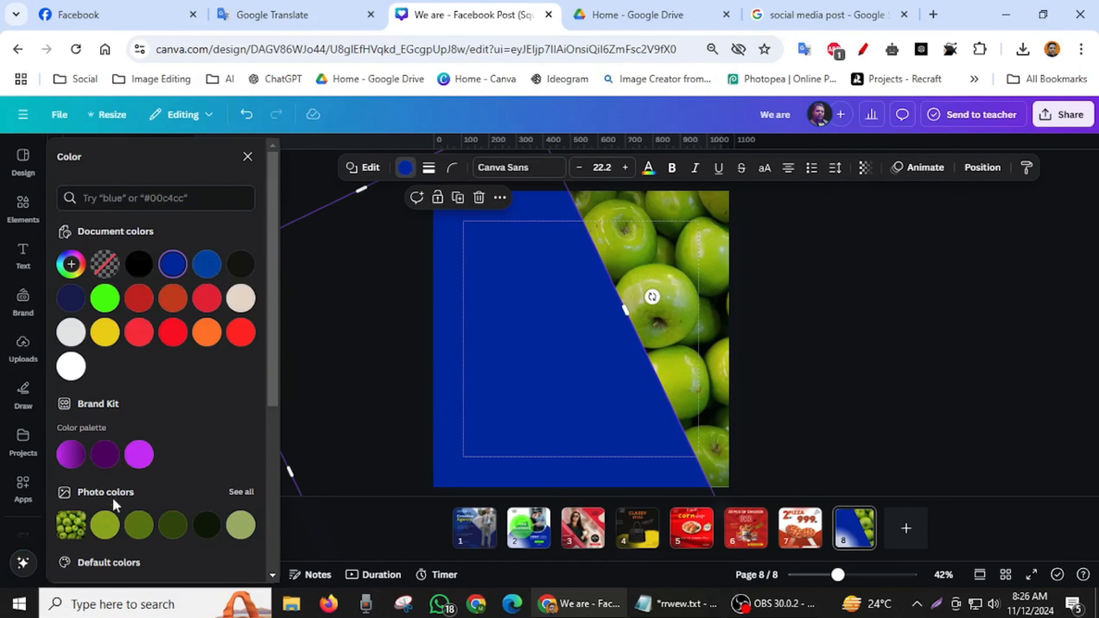
pyautogui.click(150, 534)
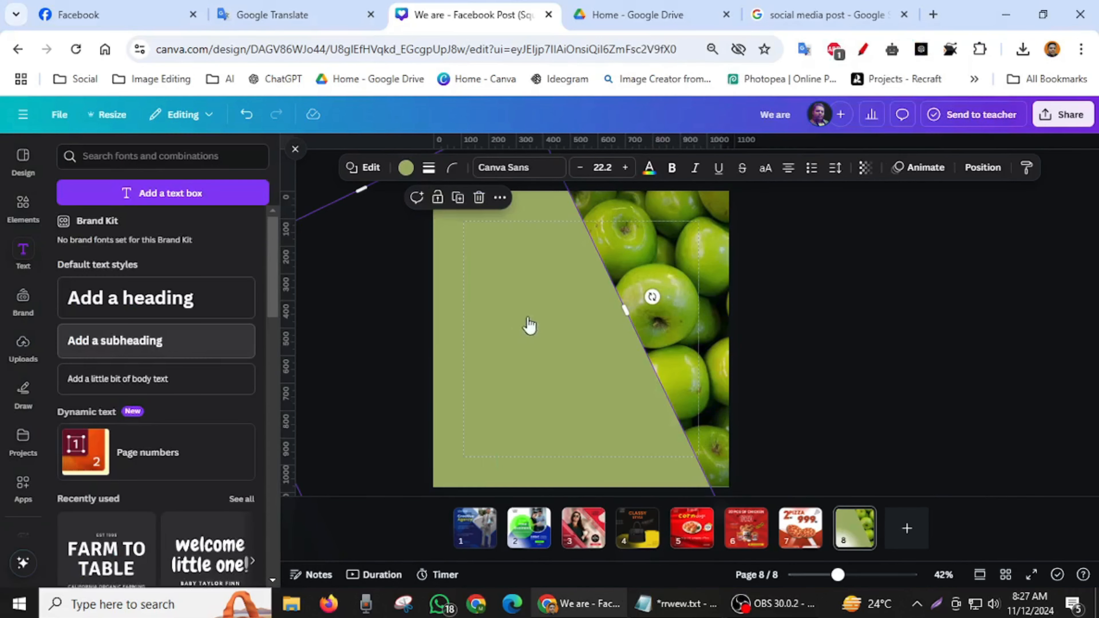
# - Add a subheading reading "EAT FRESH" and set its font to Anton
pyautogui.click(244, 336)
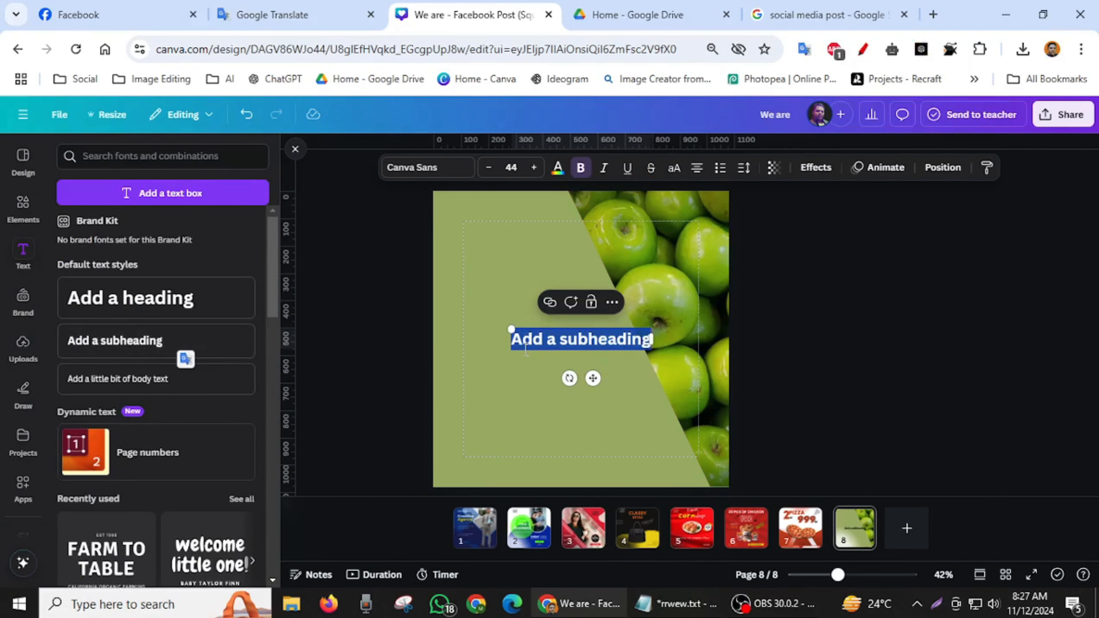
pyautogui.write('EAT FRESH')
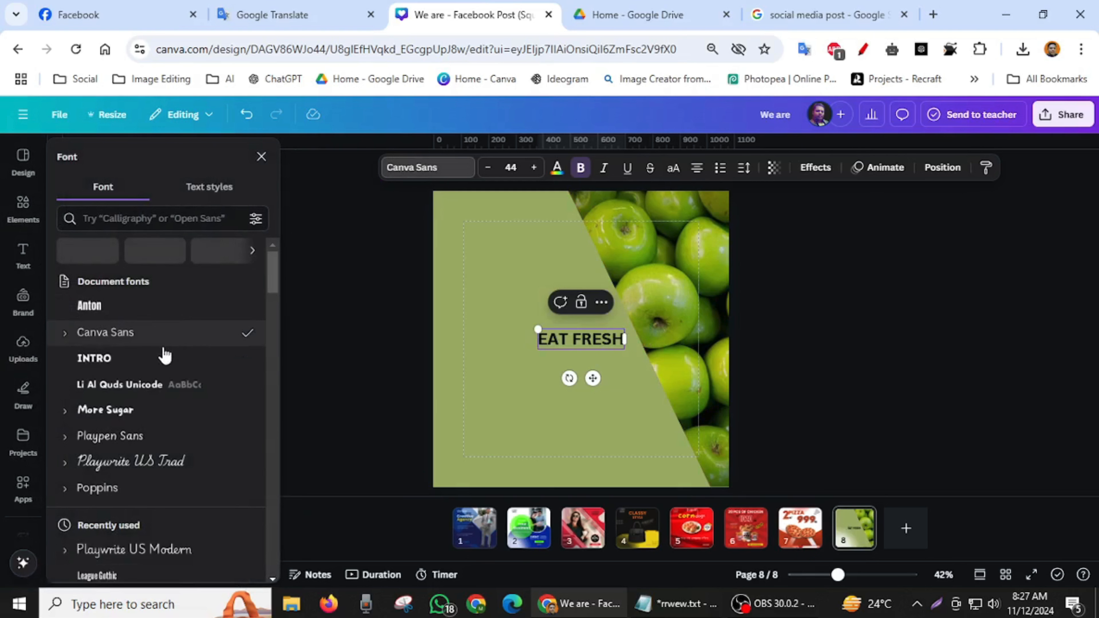
pyautogui.click(124, 316)
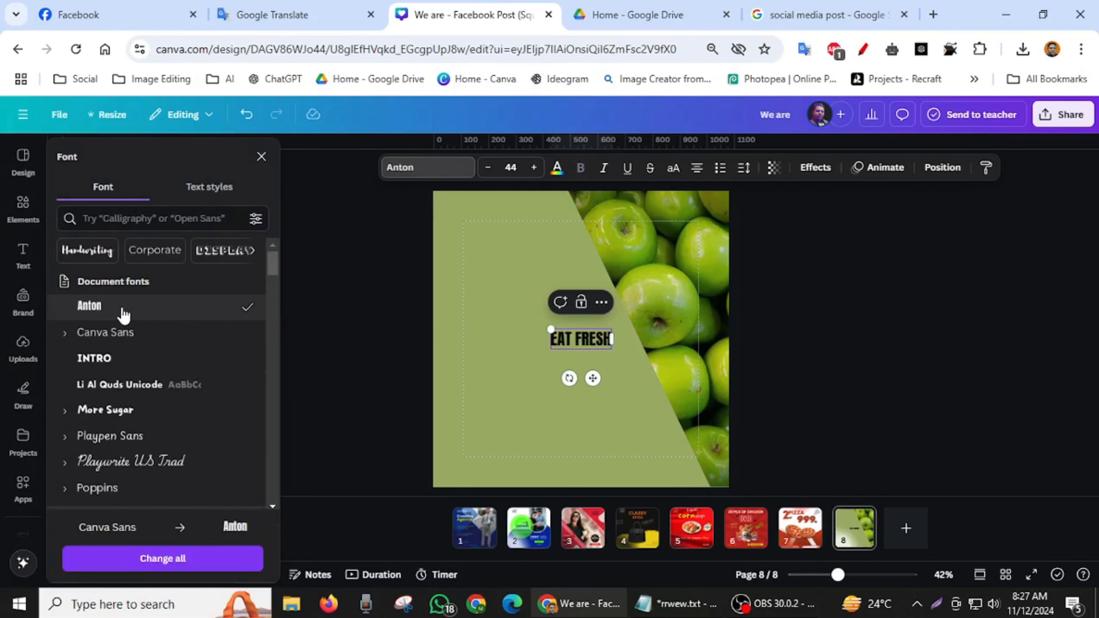
# - Try the EAT FRESH text in Poppins, testing the Black, ExtraBold and Bold weights
pyautogui.click(123, 488)
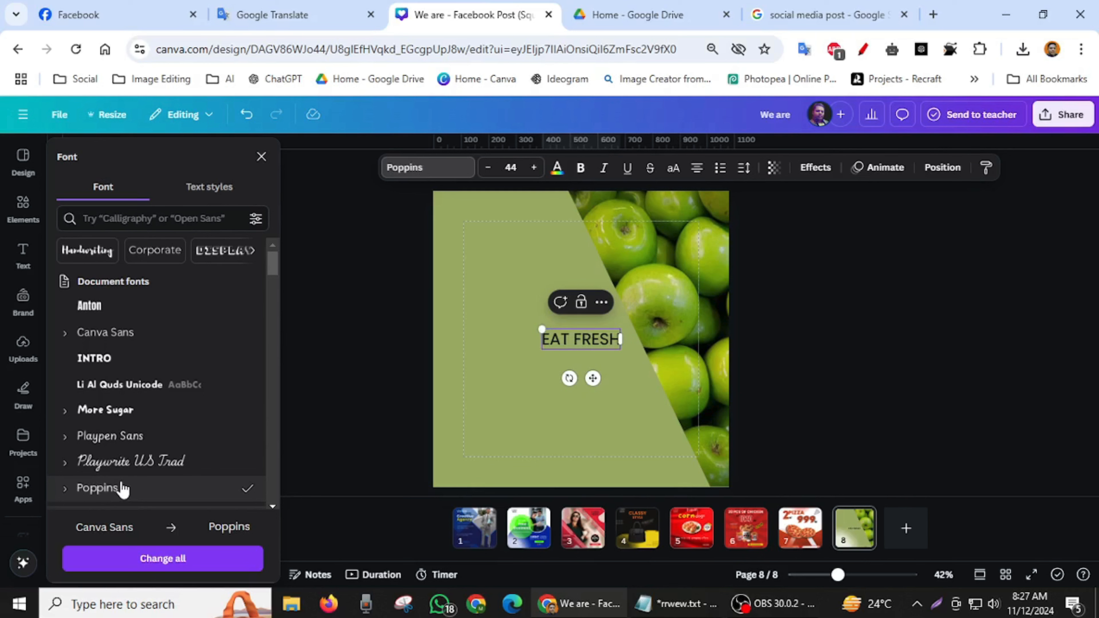
pyautogui.click(66, 489)
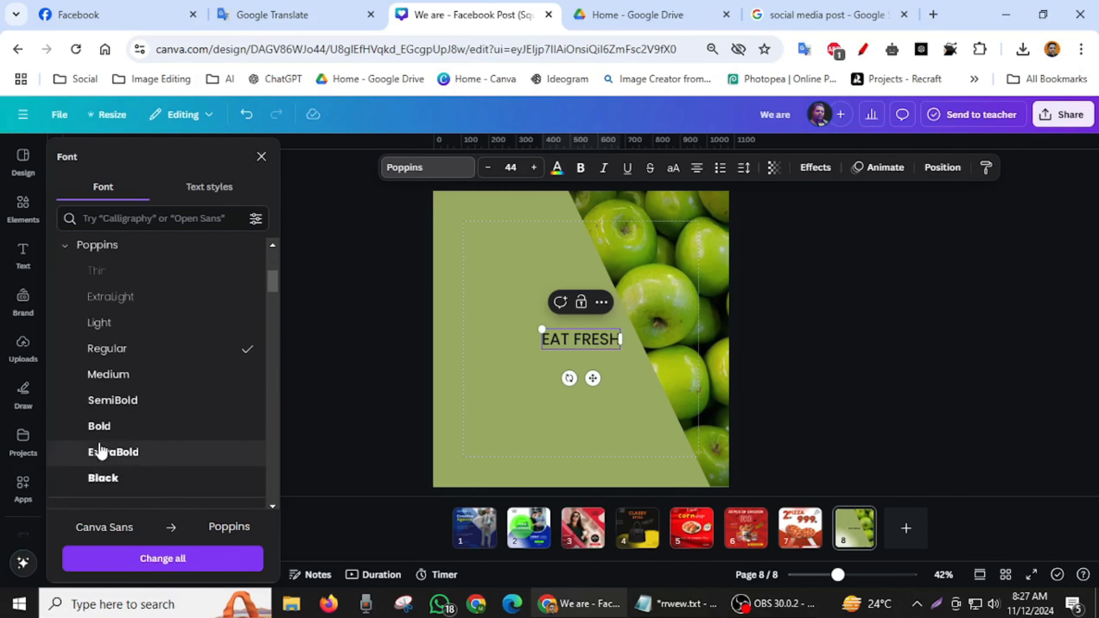
pyautogui.click(148, 479)
pyautogui.click(147, 453)
pyautogui.click(135, 478)
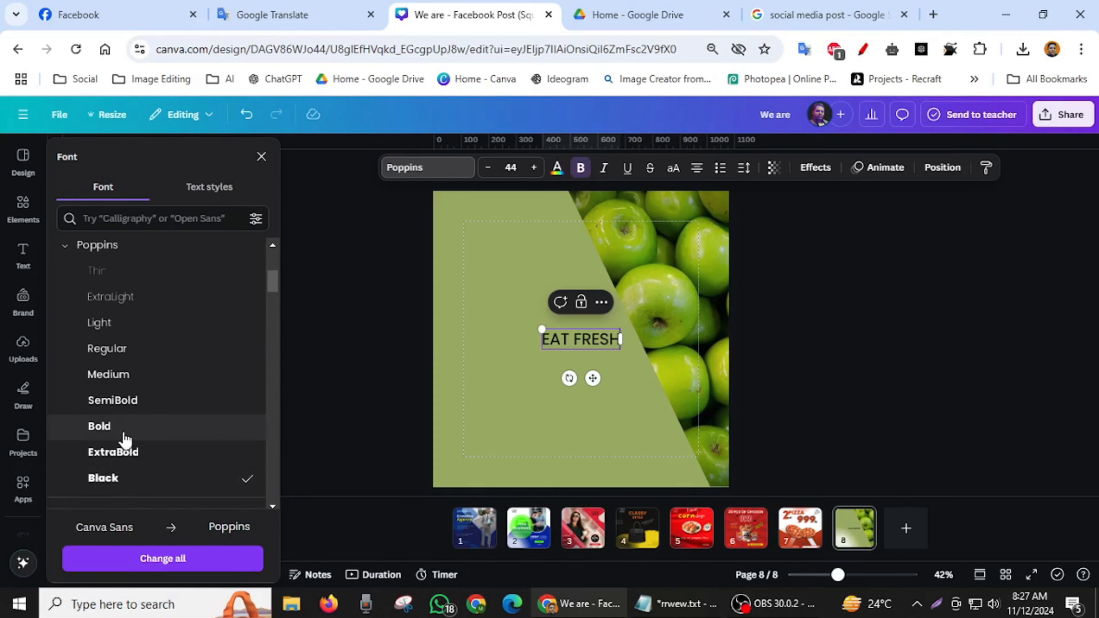
pyautogui.click(121, 428)
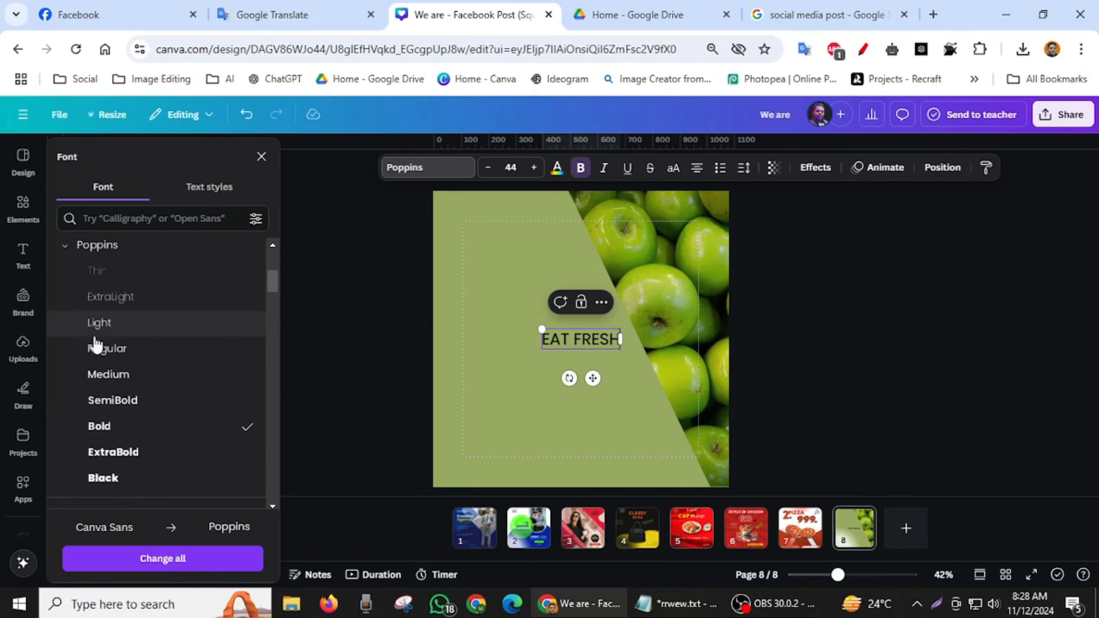
pyautogui.click(162, 479)
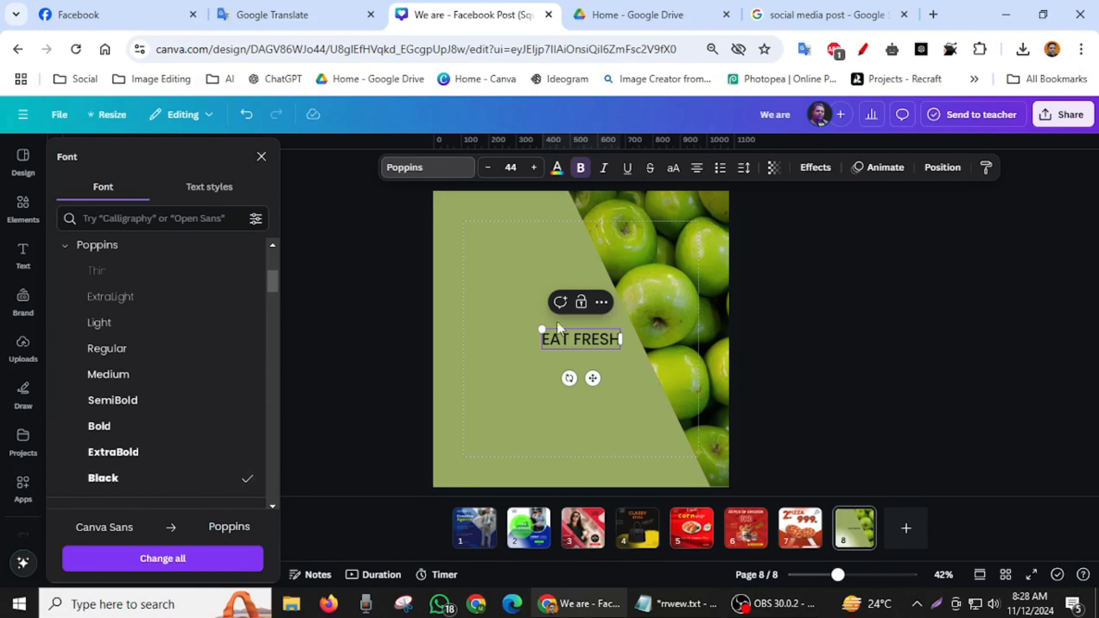
# - Reselect the Poppins EAT FRESH text as a whole and make it bold
pyautogui.click(509, 230)
pyautogui.click(573, 347)
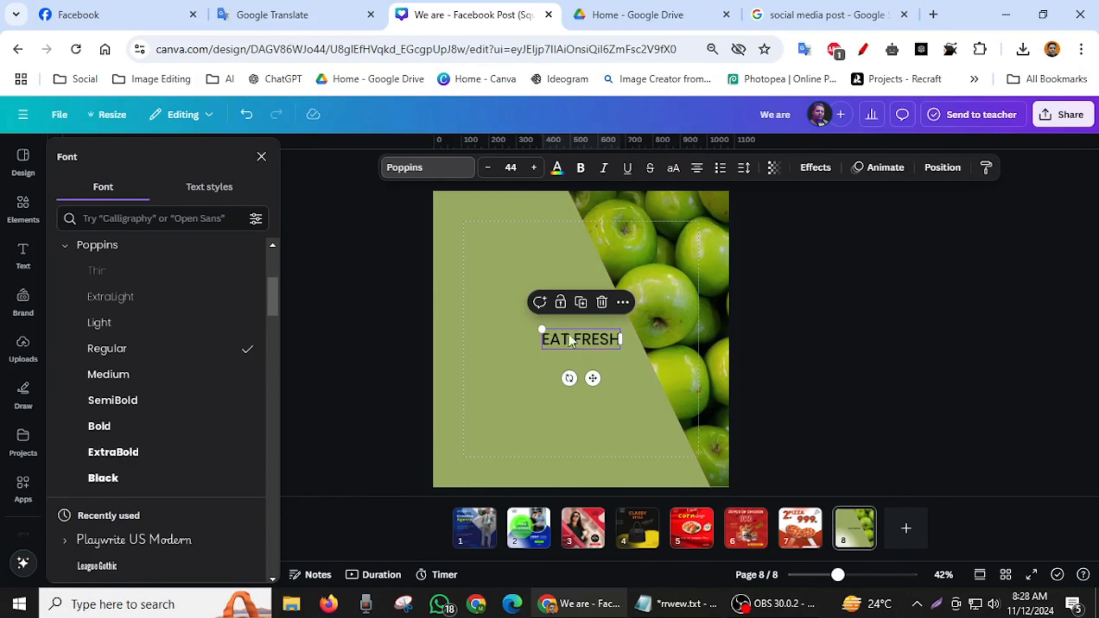
pyautogui.click(582, 168)
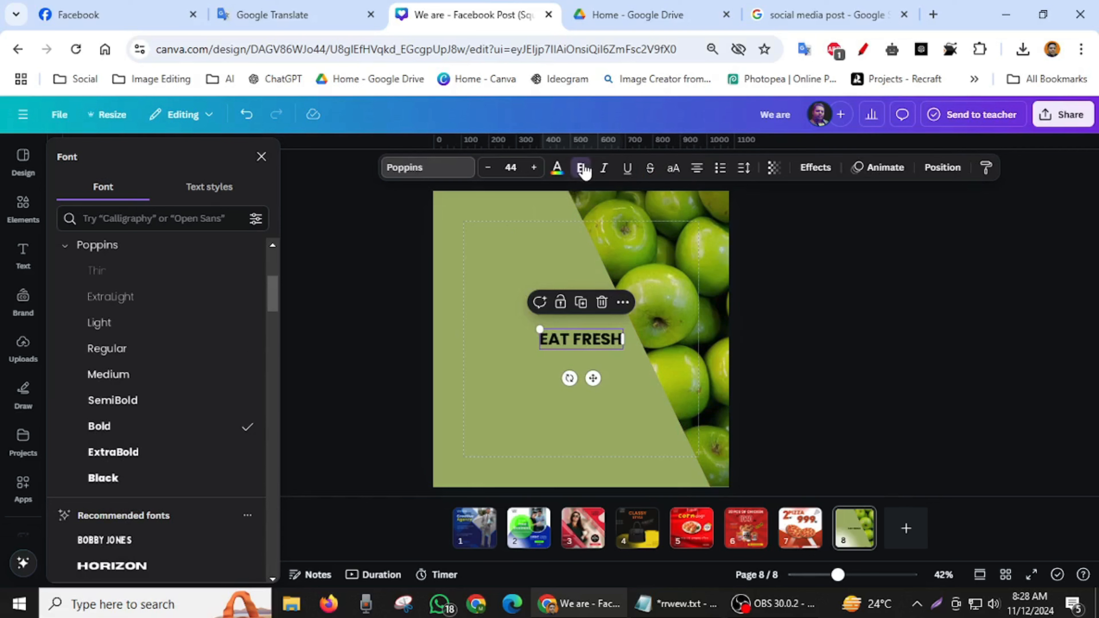
# - Set the EAT FRESH text to Anton, enlarge it to about size 78.5, and place it at the page's top-left margin
pyautogui.scroll(5, 140, 437)
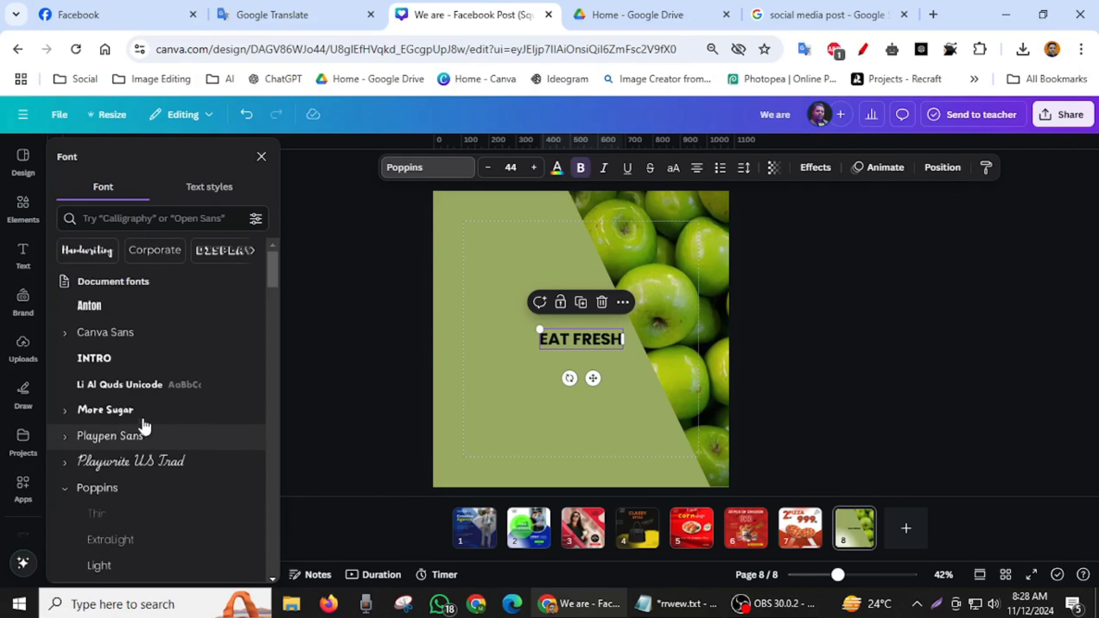
pyautogui.click(96, 307)
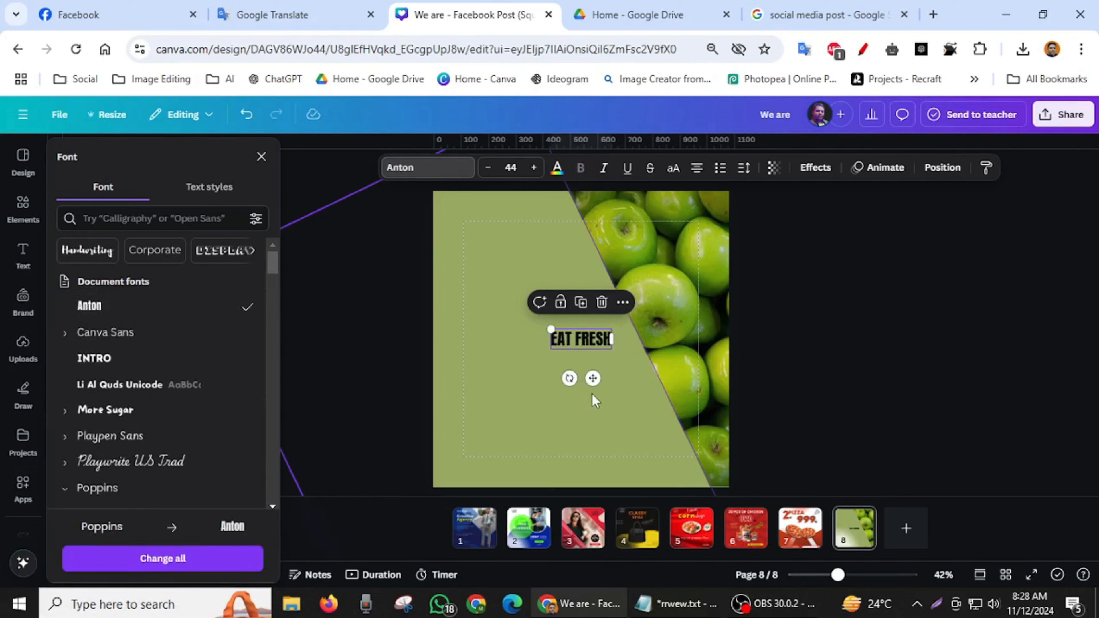
pyautogui.moveTo(546, 329); pyautogui.dragTo(518, 319)
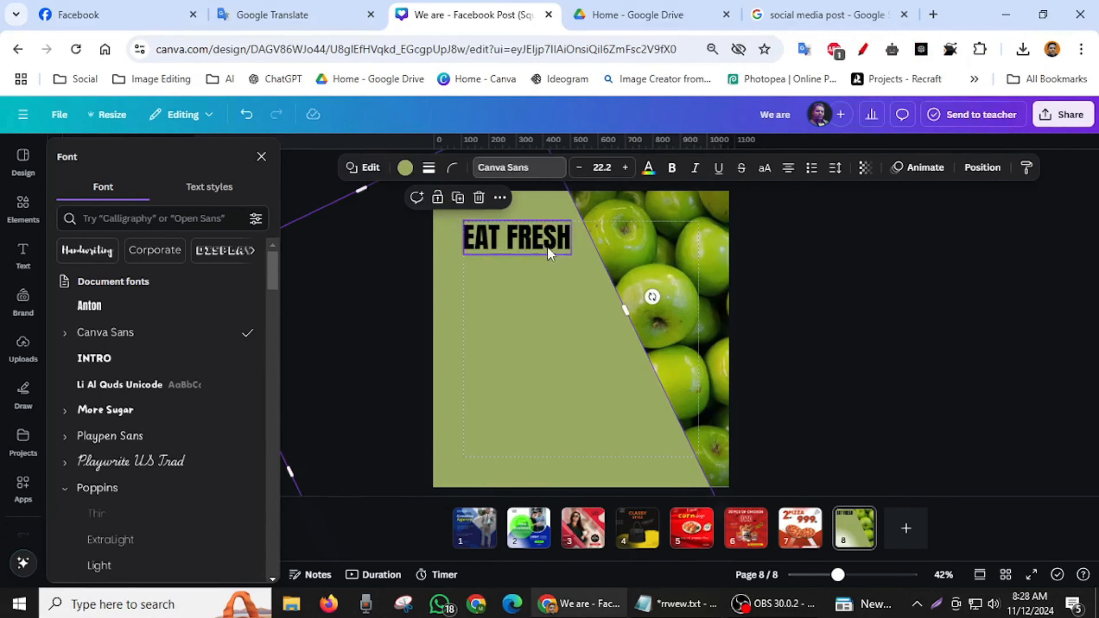
# - Duplicate the EAT FRESH heading and place the copy directly below the original
pyautogui.click(542, 244)
pyautogui.click(516, 193)
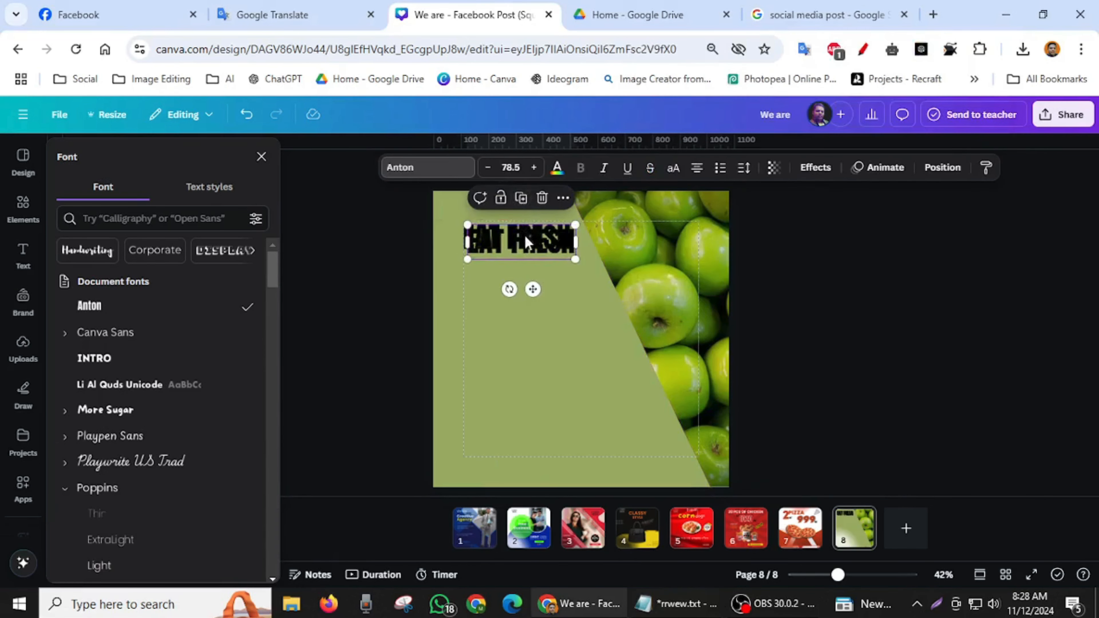
pyautogui.moveTo(524, 235); pyautogui.dragTo(518, 281)
# - Replace the copied heading's text with "STAY HEALTHY" and shift it right to line up roughly with EAT FRESH's left edge
pyautogui.doubleClick(519, 280)
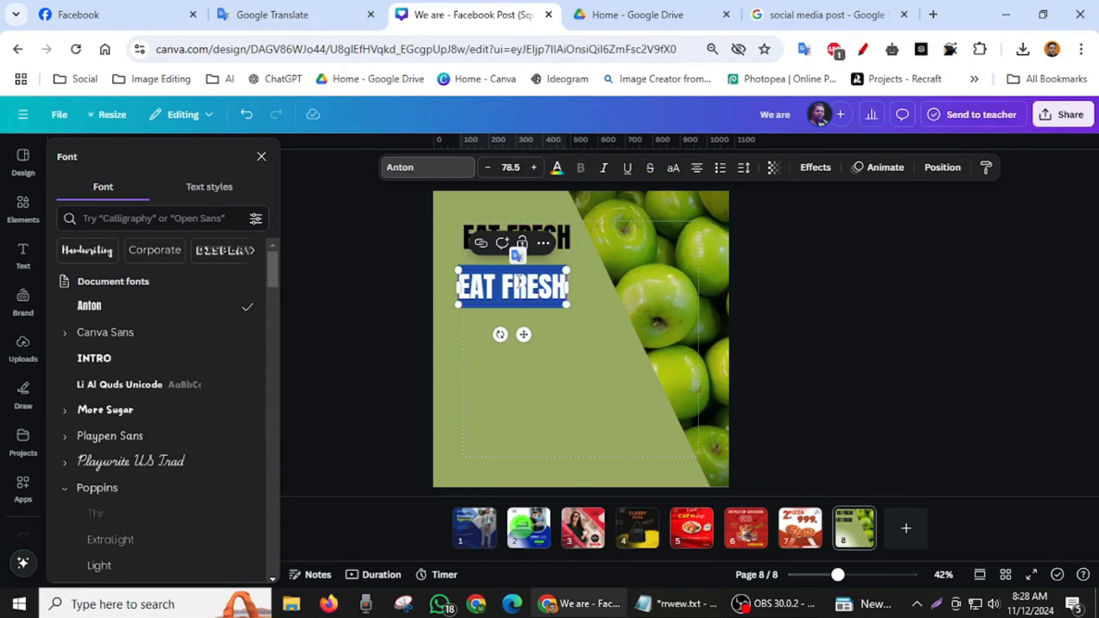
pyautogui.write('STAY HEALTHY')
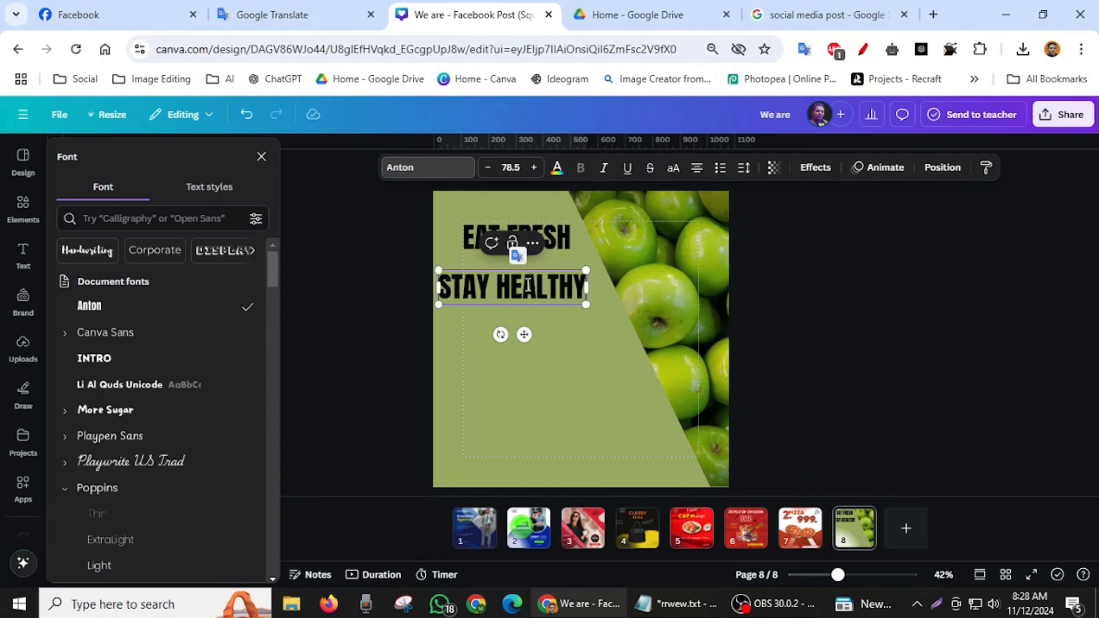
pyautogui.click(598, 365)
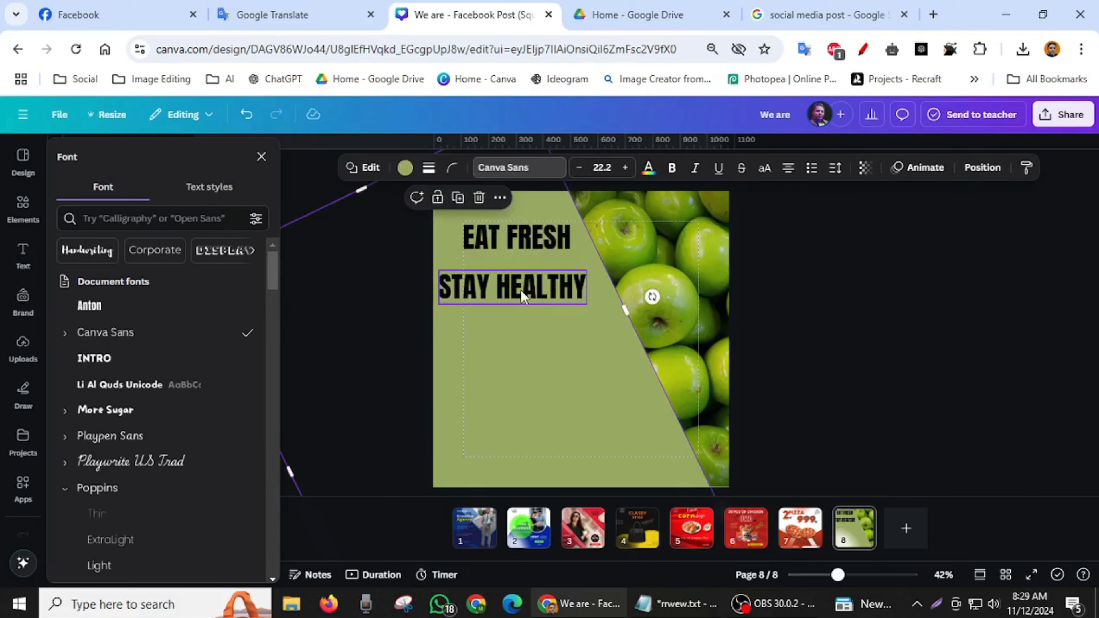
pyautogui.moveTo(521, 290); pyautogui.dragTo(540, 292)
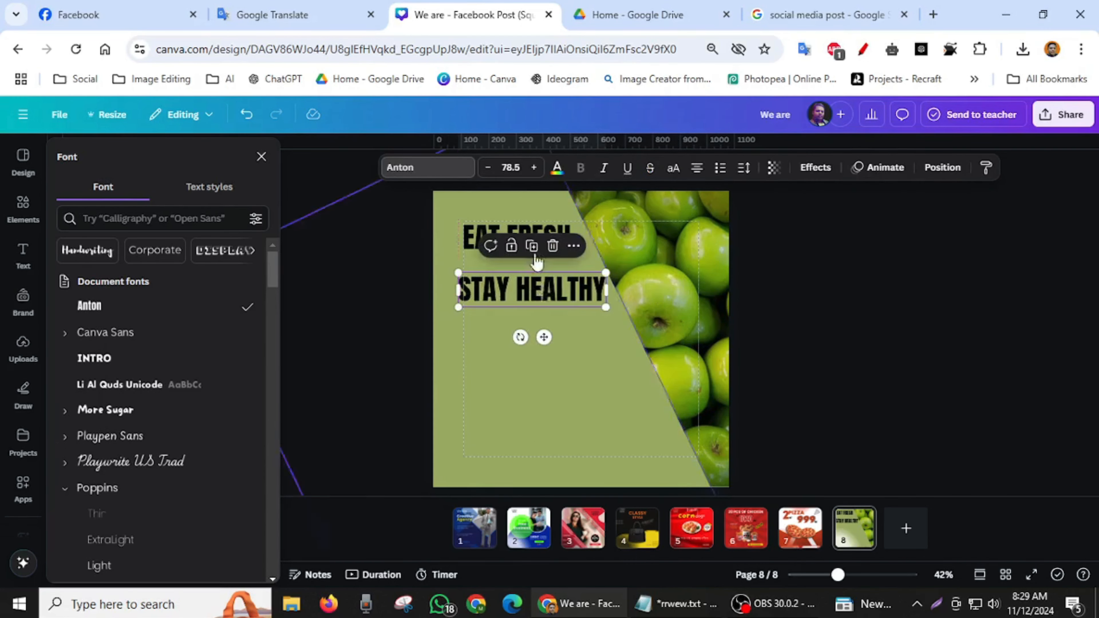
# - Move the EAT FRESH heading to line up with STAY HEALTHY's left edge
pyautogui.click(485, 225)
pyautogui.moveTo(485, 225); pyautogui.dragTo(479, 226)
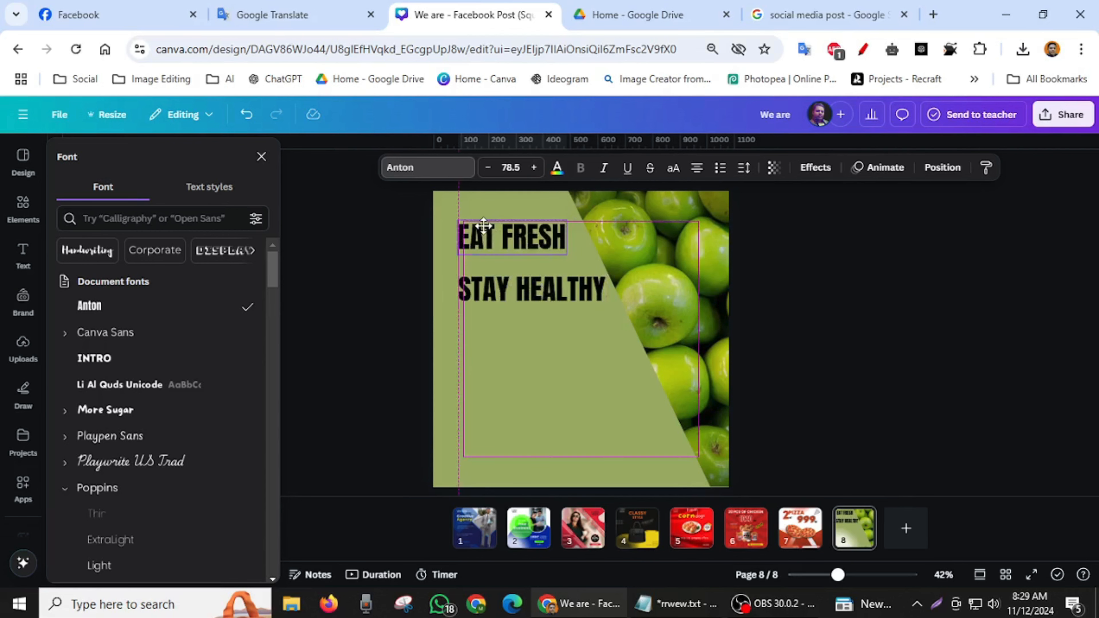
# - Add a body text box and paste the copied paragraph about apples into it
pyautogui.click(23, 256)
pyautogui.click(130, 378)
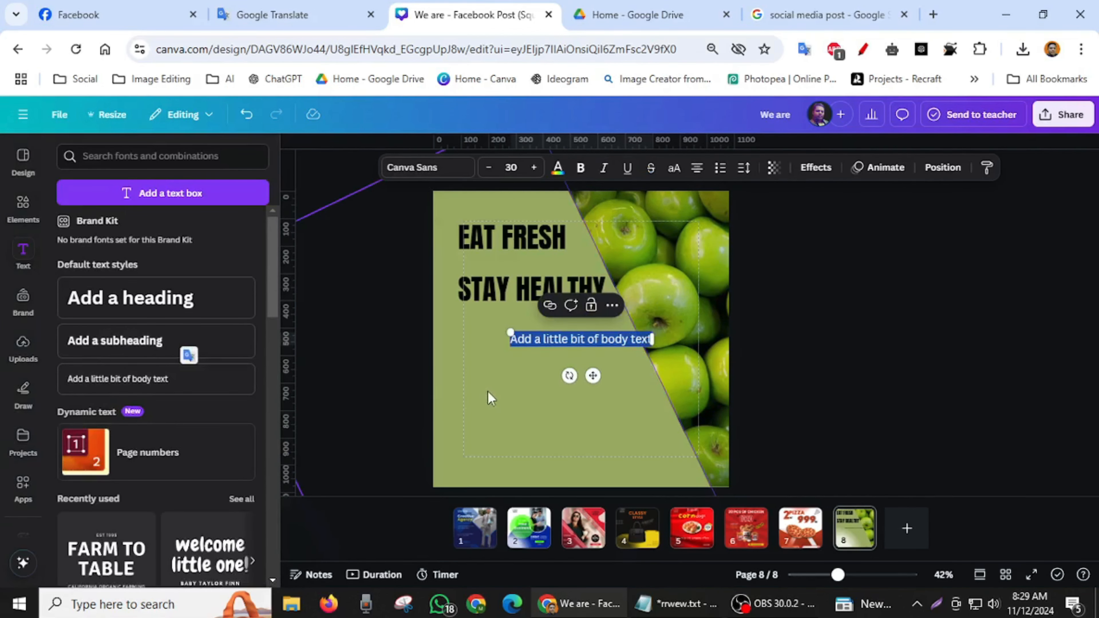
pyautogui.write('Apple is a sweet and delicious fruit that is very healthy. It is also a good disease-lighter and we can eat it every day. The delicious taste and bright colour of the food make it even more anded tro')
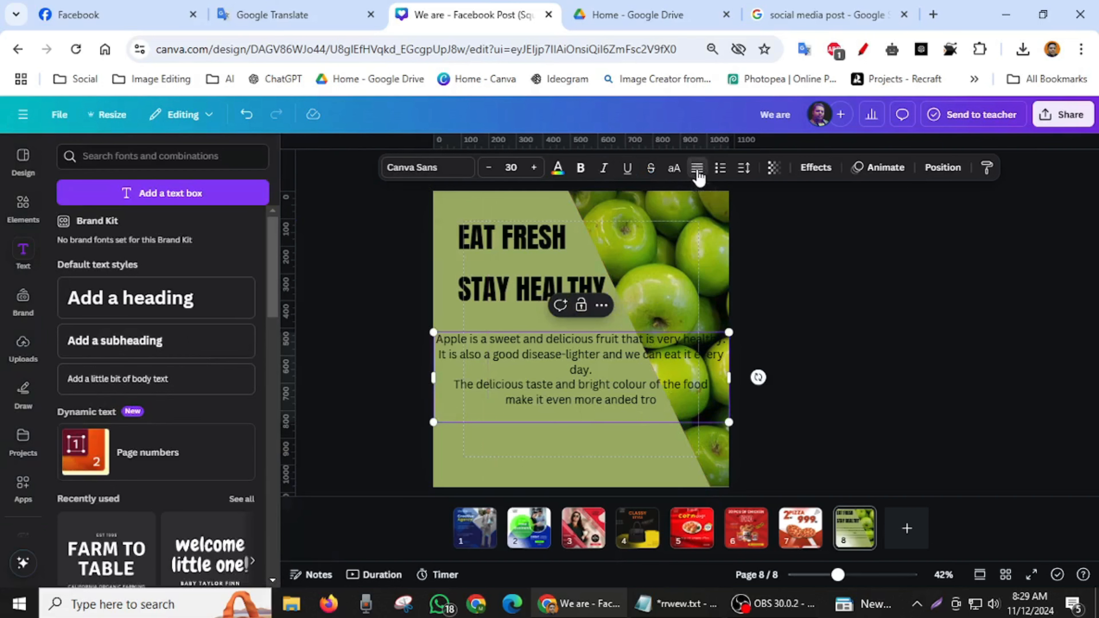
# - Left-align the pasted apple paragraph
pyautogui.click(878, 336)
pyautogui.click(565, 364)
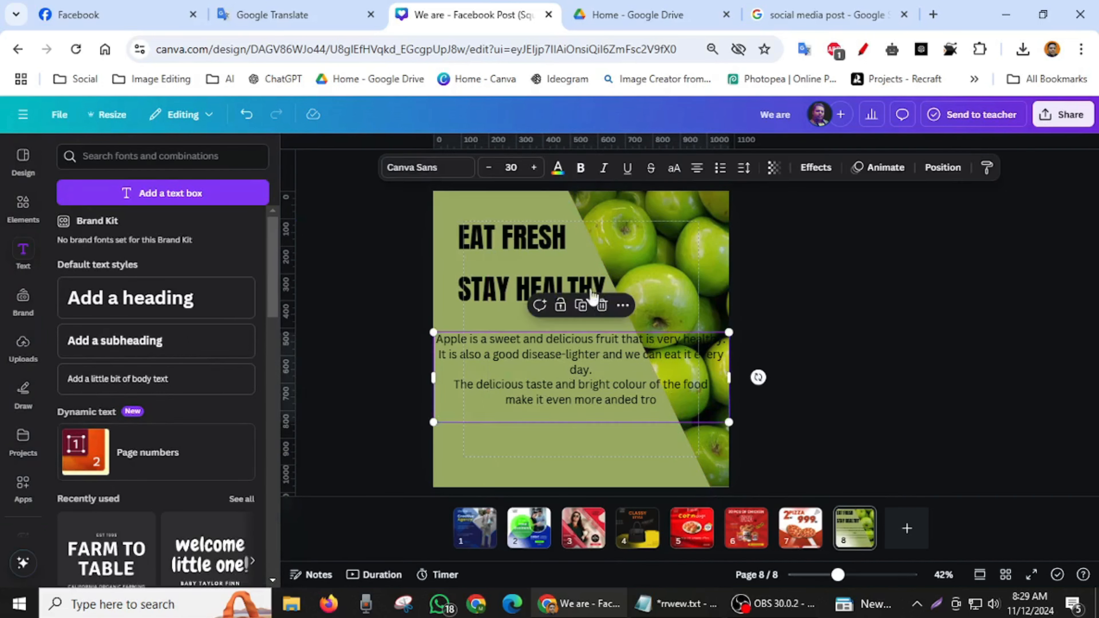
pyautogui.click(696, 169)
pyautogui.click(696, 169)
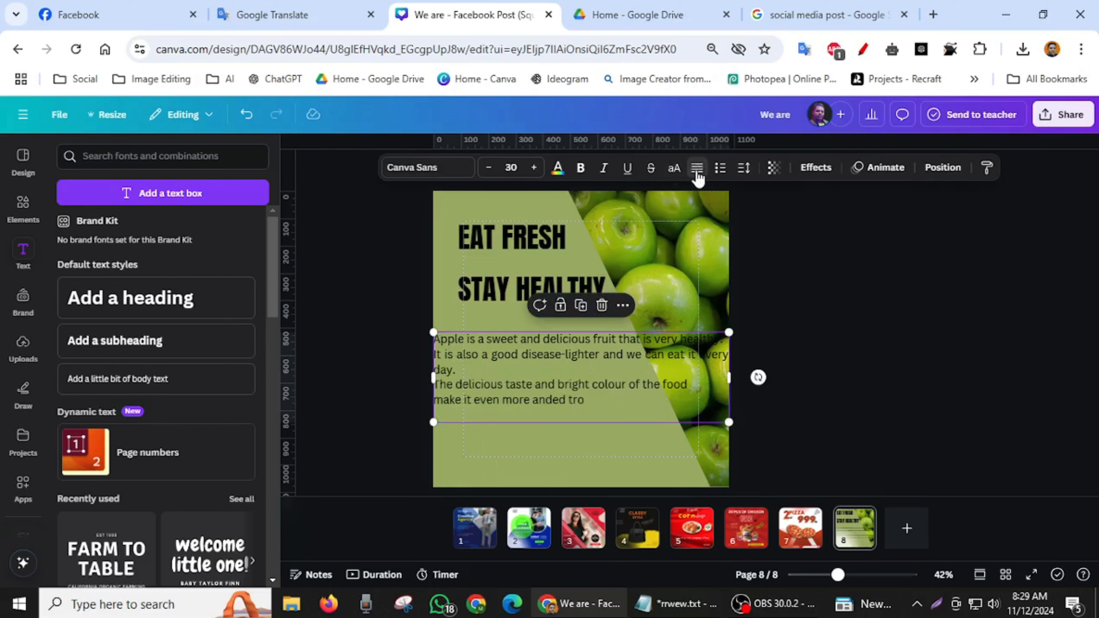
pyautogui.click(696, 169)
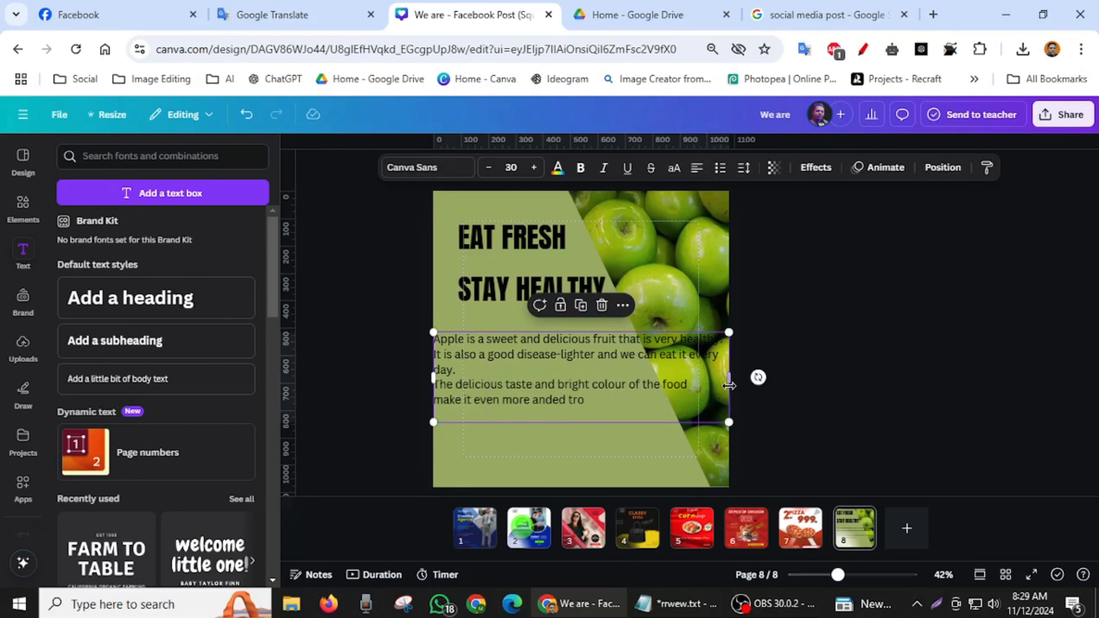
# - Set the apple paragraph in Glacial Indifference at about size 18.7 and place it under STAY HEALTHY, aligned with the headings' left edge
pyautogui.moveTo(729, 377); pyautogui.dragTo(607, 374)
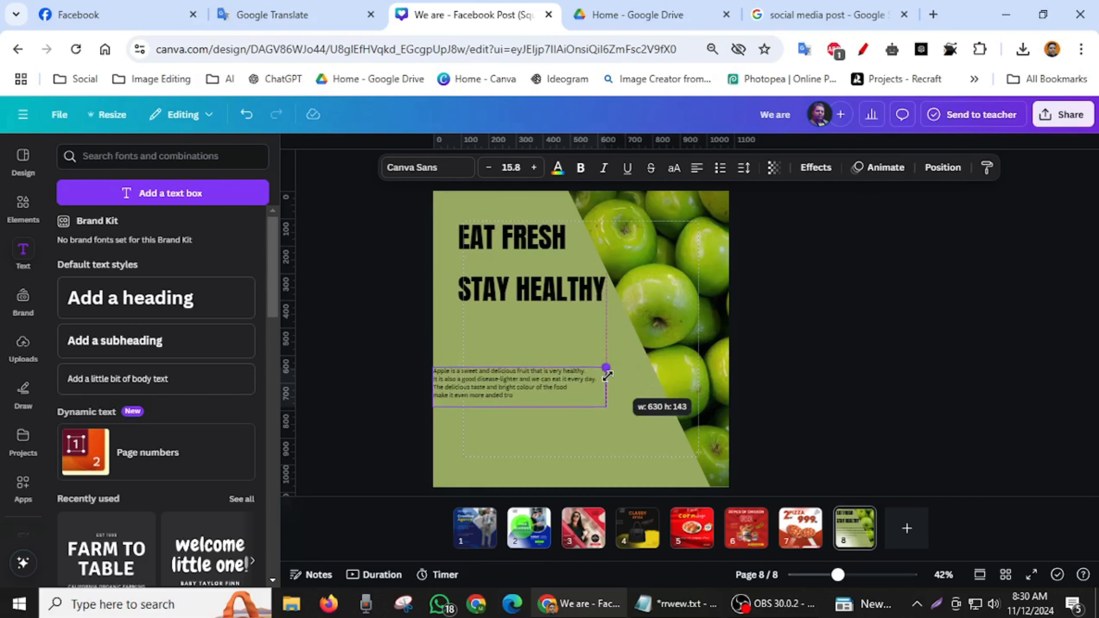
pyautogui.moveTo(509, 390); pyautogui.dragTo(530, 350)
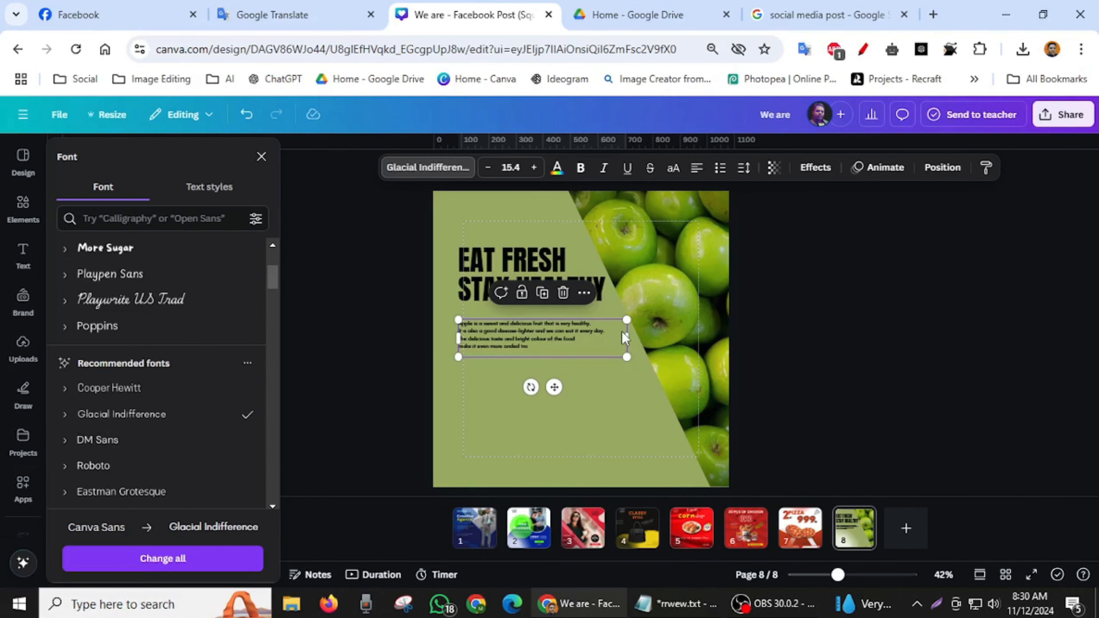
pyautogui.moveTo(631, 335); pyautogui.dragTo(631, 377)
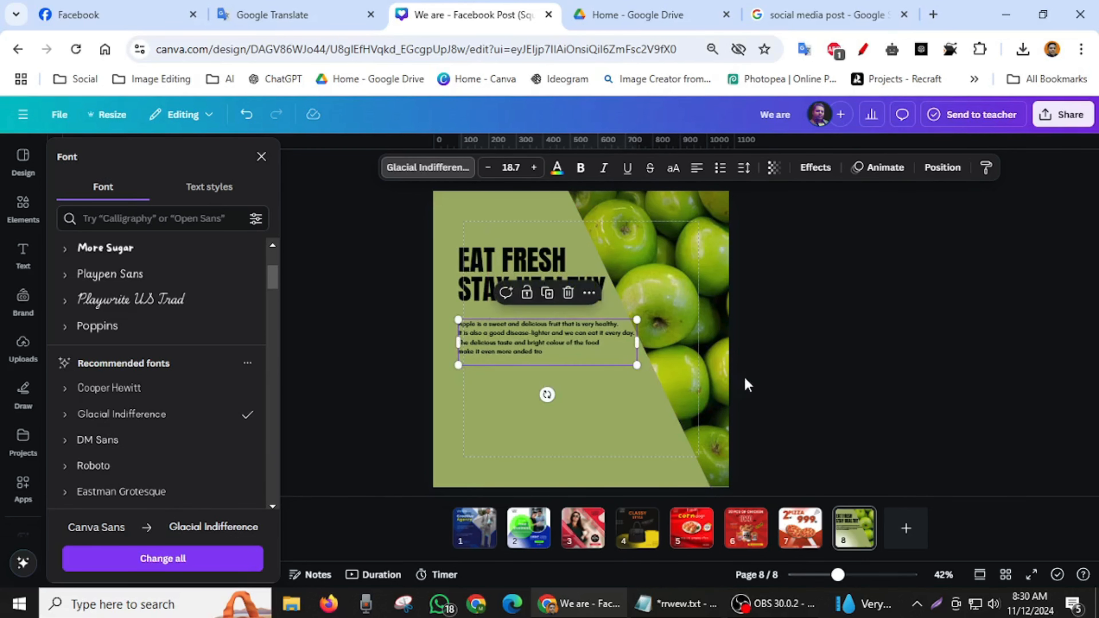
pyautogui.click(924, 357)
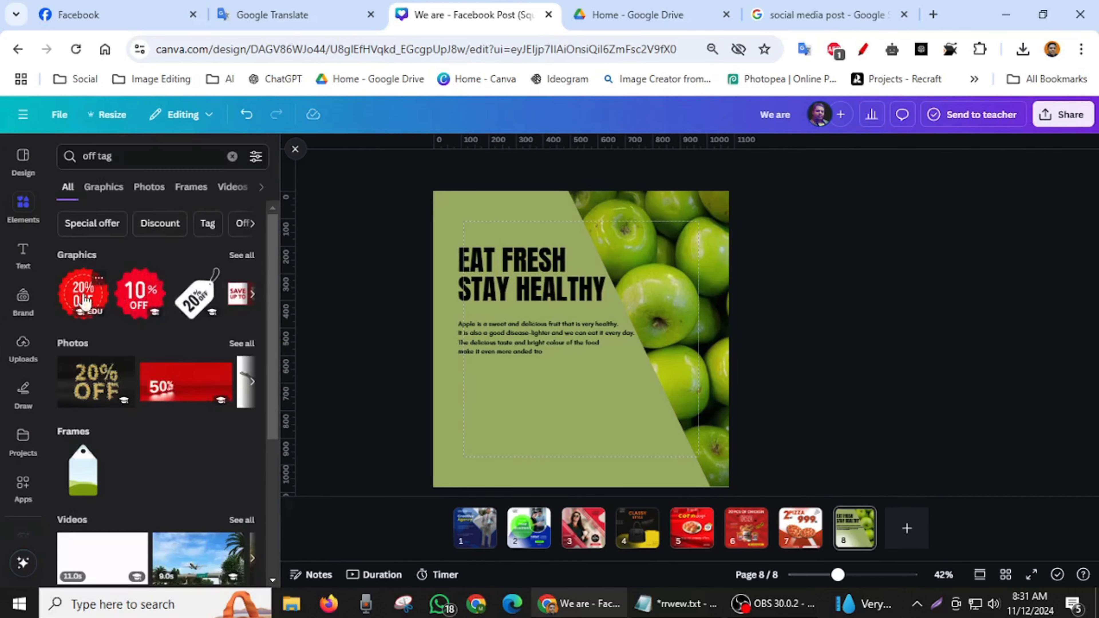
# - Insert the red 10% OFF badge graphic and shrink it to about half size below the apple paragraph
pyautogui.click(134, 298)
pyautogui.moveTo(588, 393); pyautogui.dragTo(526, 462)
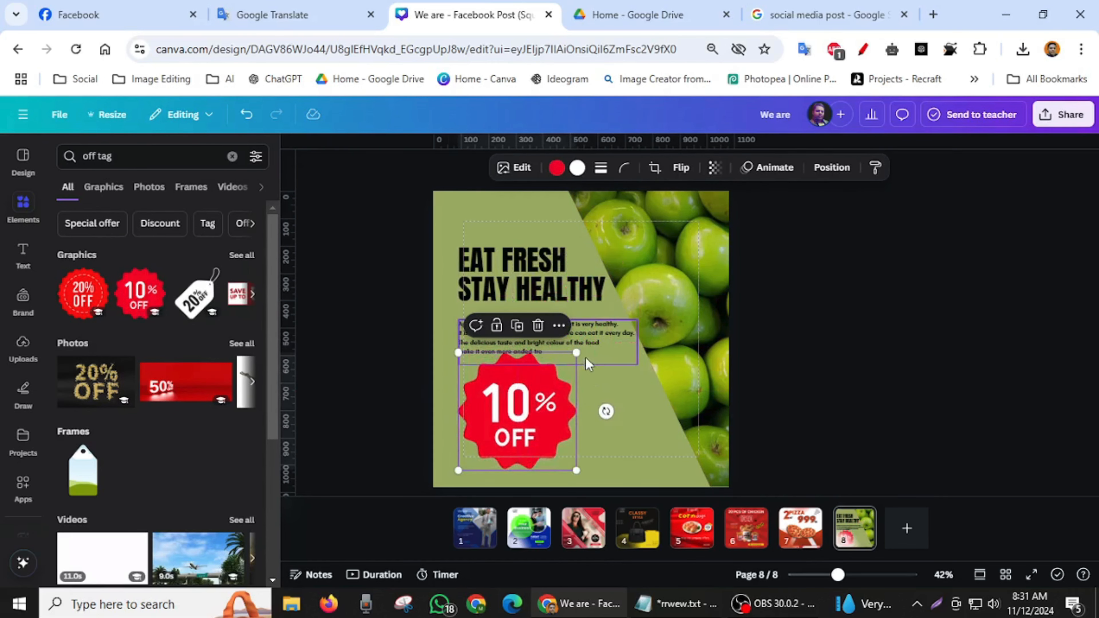
pyautogui.moveTo(576, 352); pyautogui.dragTo(514, 402)
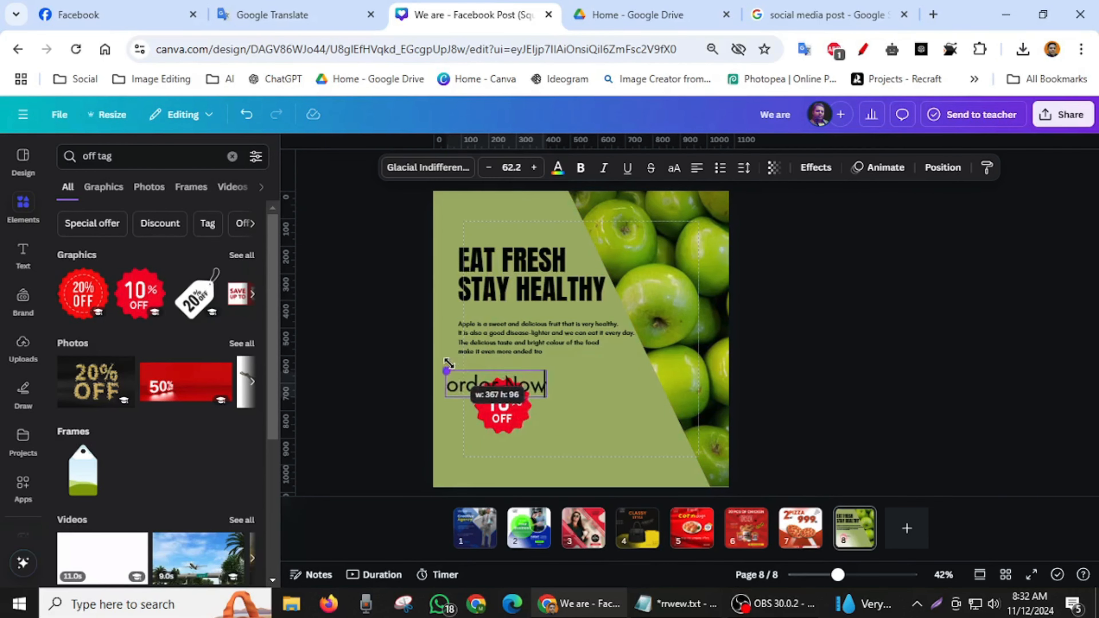
# - Place the order text at size 54.8 beside the 10% OFF badge and capitalise it to read "Order Now"
pyautogui.moveTo(449, 363); pyautogui.dragTo(458, 373)
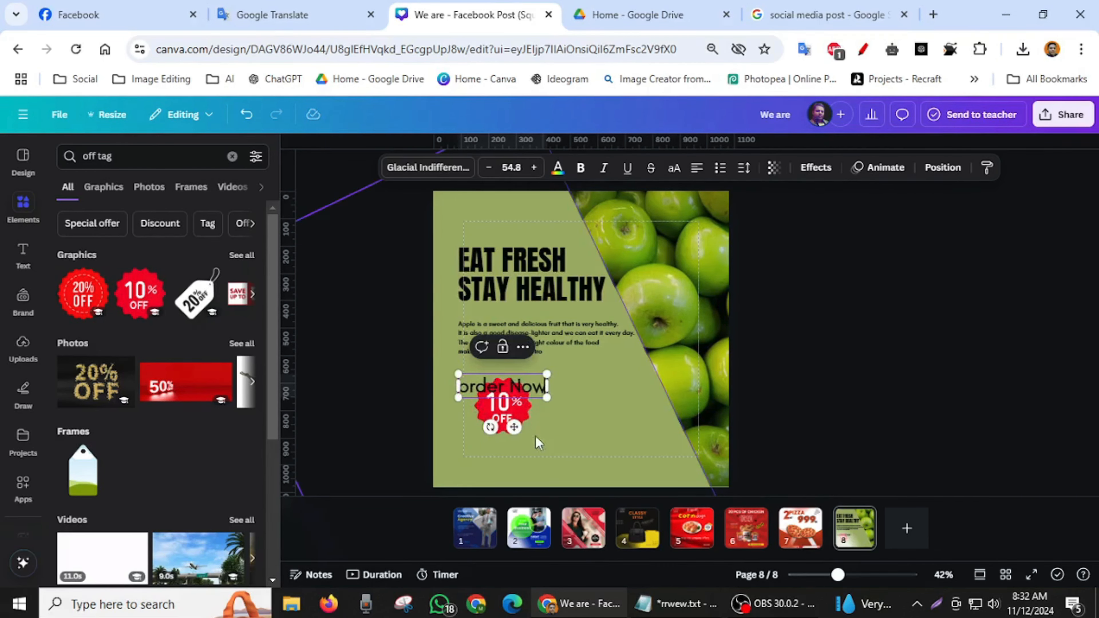
pyautogui.moveTo(516, 433); pyautogui.dragTo(605, 440)
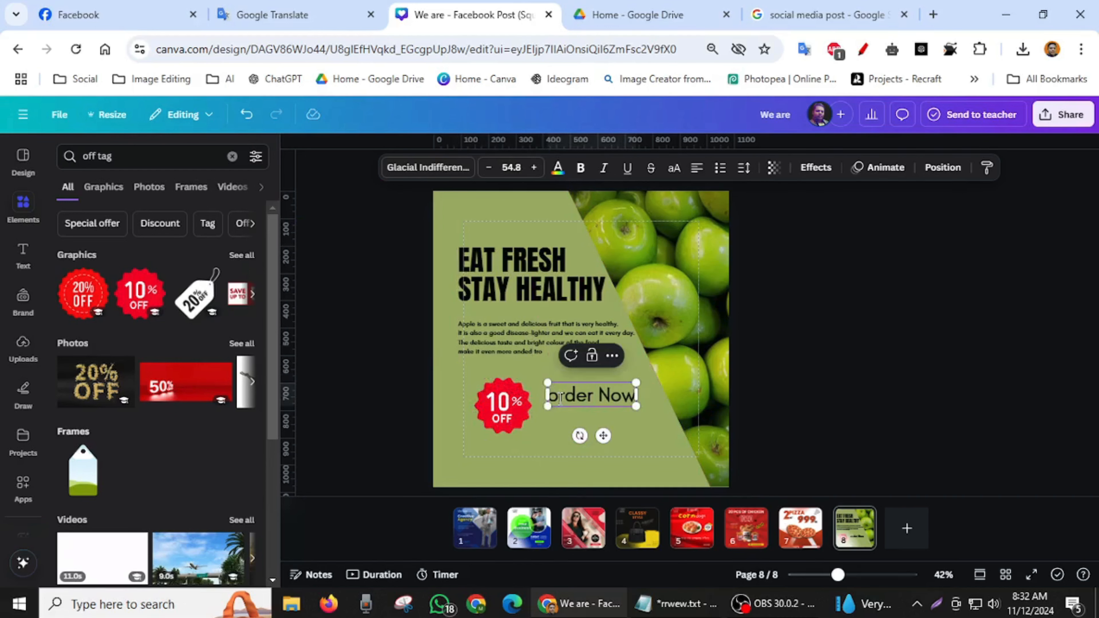
pyautogui.press('BackSpace')
pyautogui.write('O')
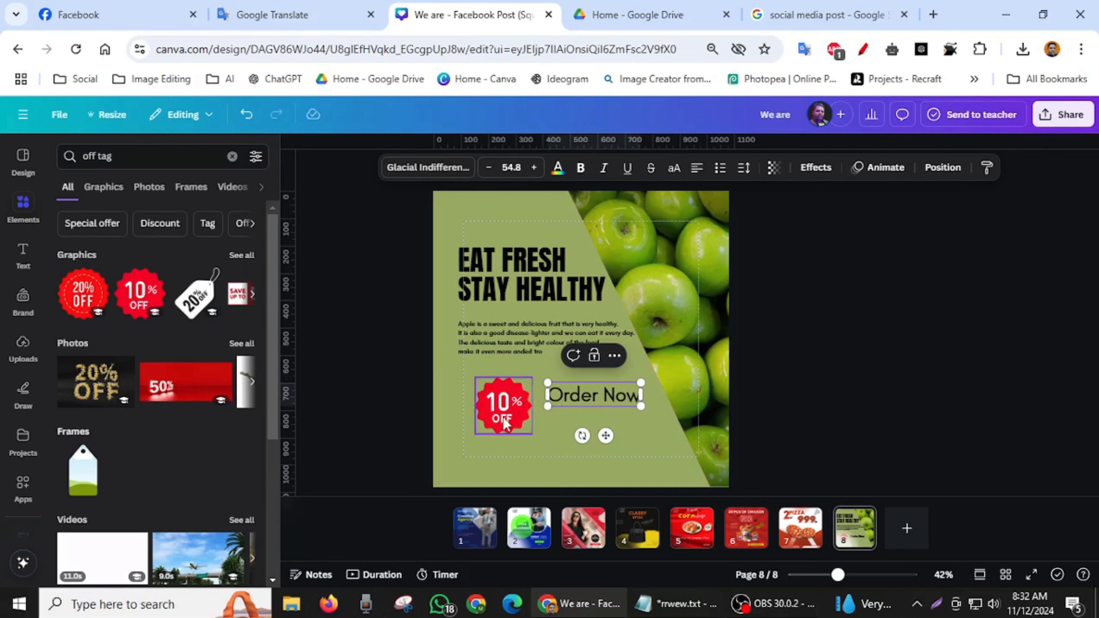
# - Move the 10% OFF badge down into the bottom-left corner of the page margins
pyautogui.moveTo(504, 409); pyautogui.dragTo(493, 431)
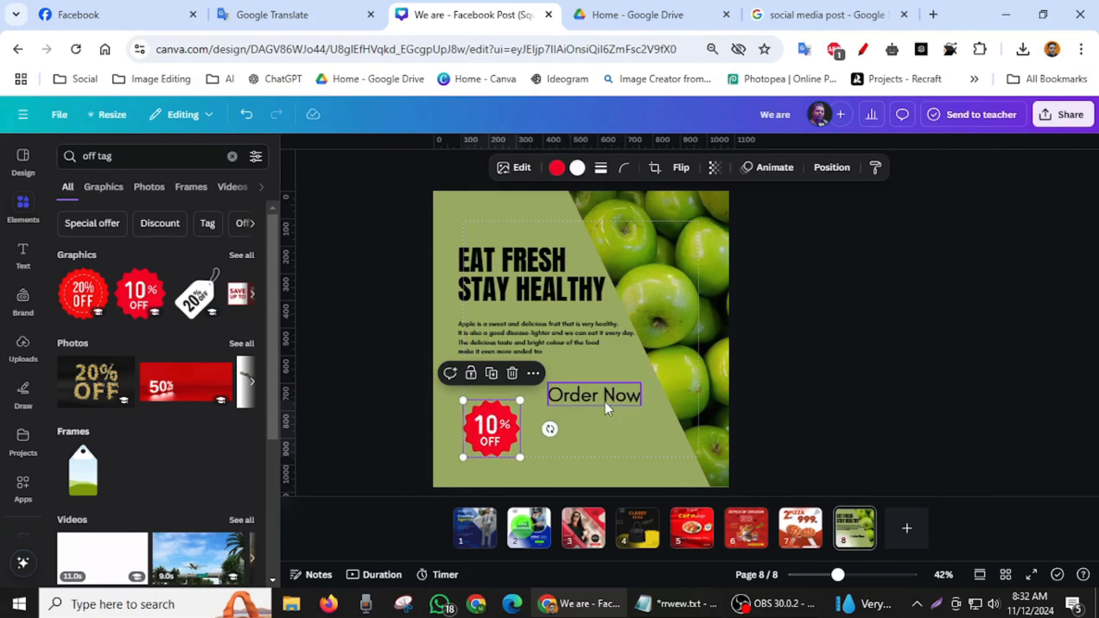
pyautogui.click(604, 402)
pyautogui.click(490, 385)
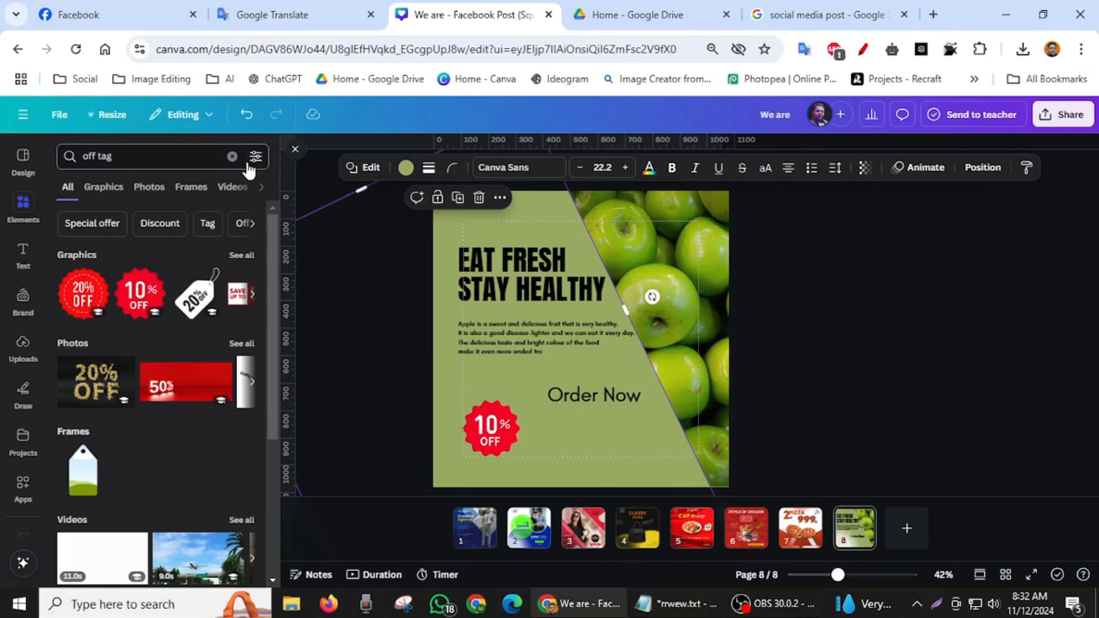
# - Insert a red square shape and place it directly above the 10% OFF badge against the page's left margin
pyautogui.click(232, 156)
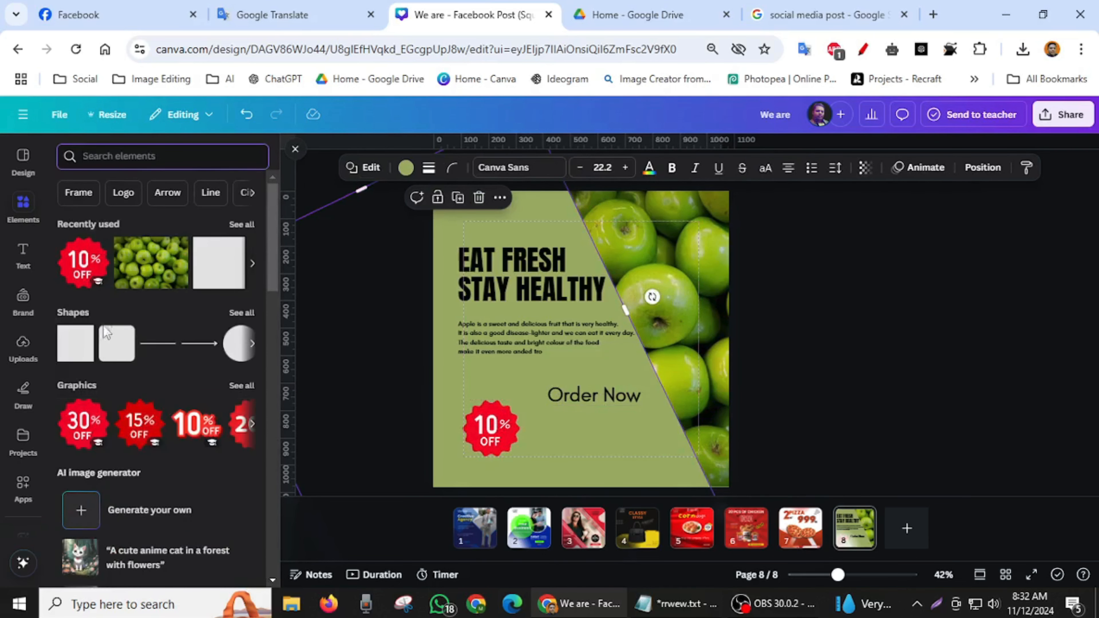
pyautogui.click(72, 350)
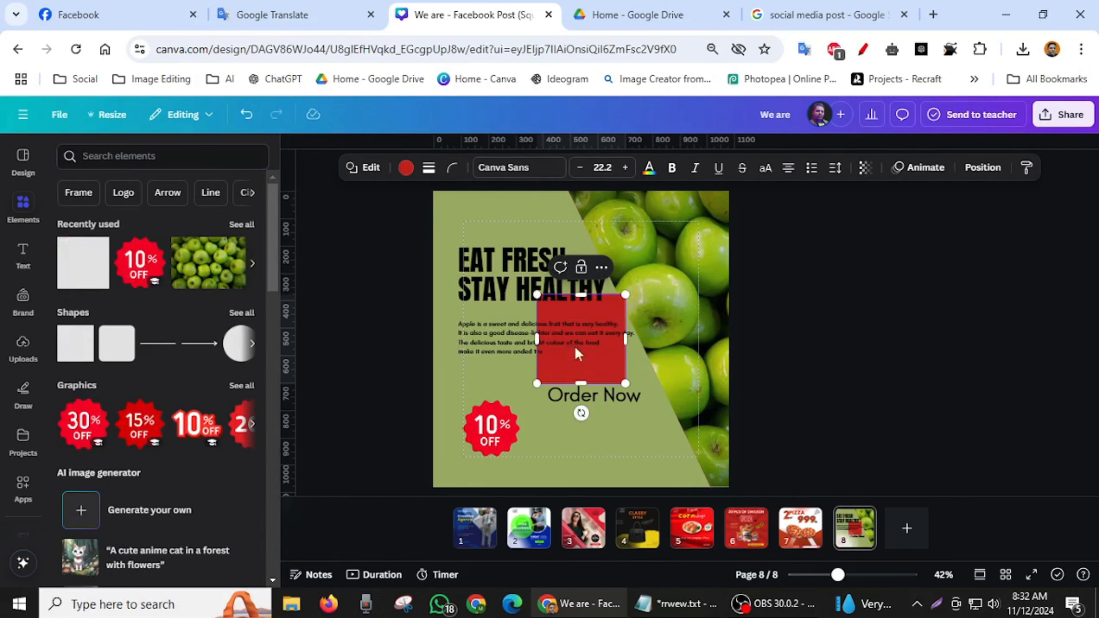
pyautogui.moveTo(578, 371); pyautogui.dragTo(503, 385)
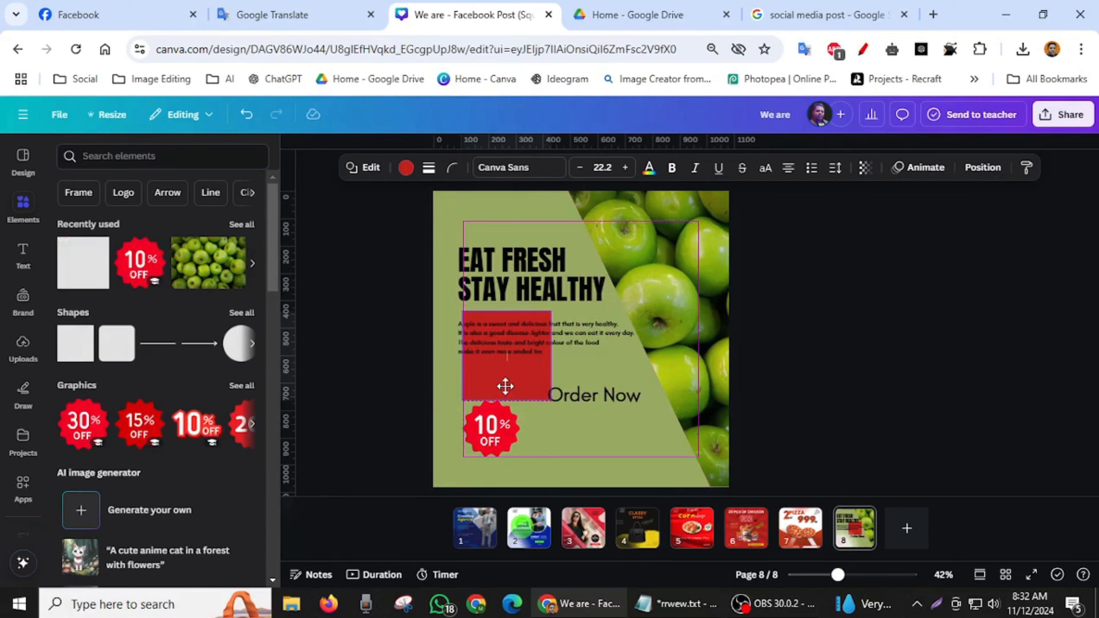
pyautogui.click(505, 386)
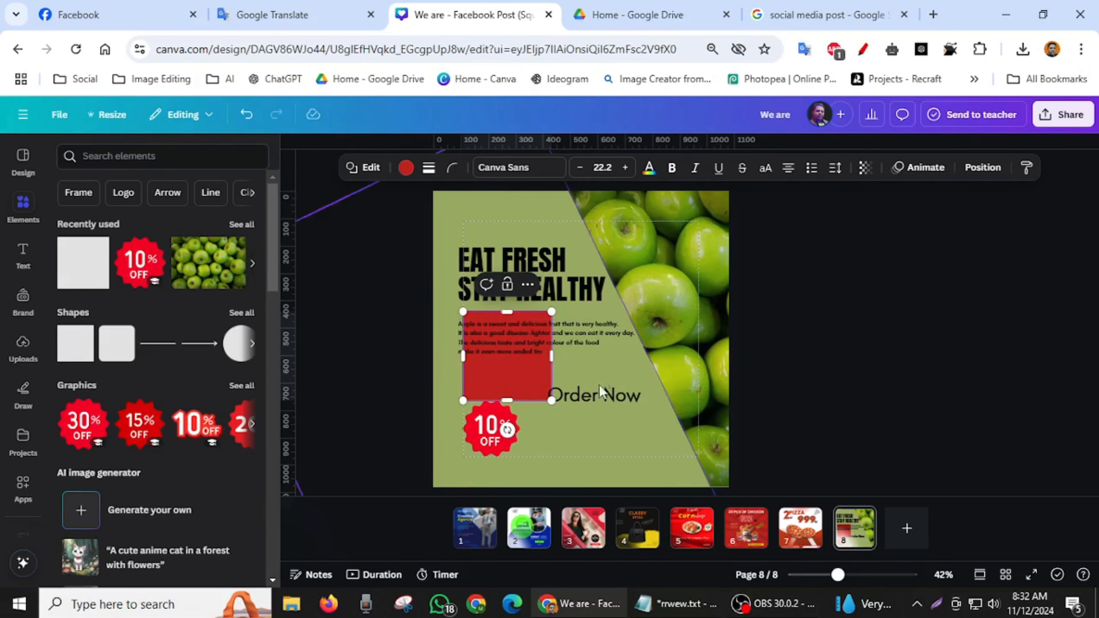
# - Shrink the Order Now text to size 32 and move it onto the lower part of the red square
pyautogui.moveTo(595, 393); pyautogui.dragTo(531, 384)
pyautogui.moveTo(838, 574); pyautogui.dragTo(863, 575)
pyautogui.moveTo(454, 450); pyautogui.dragTo(487, 457)
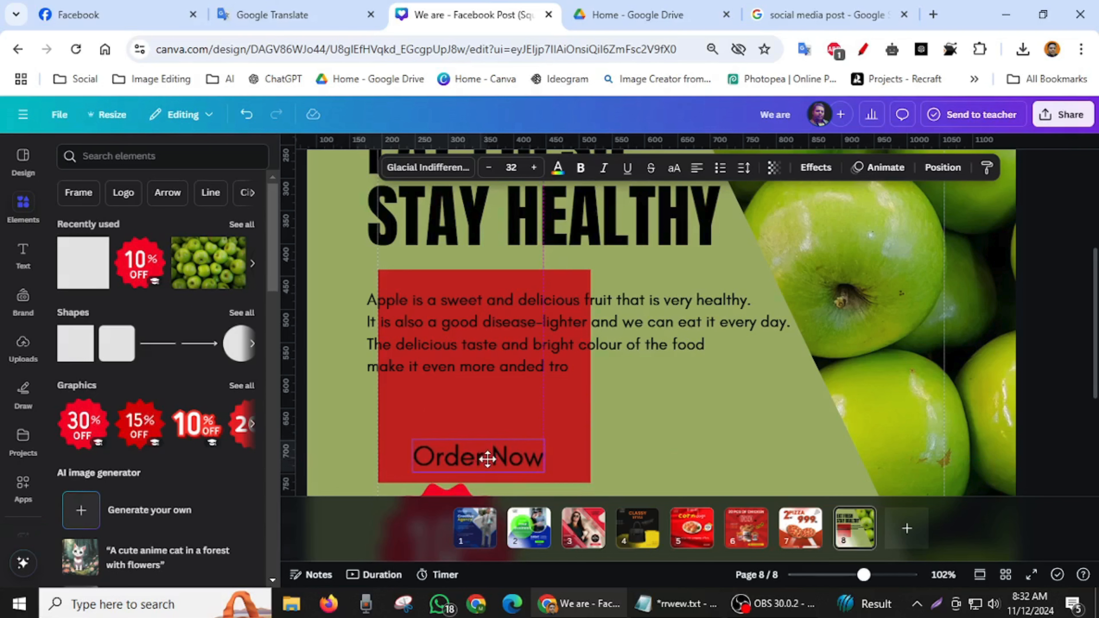
# - Reduce the red square's height to a narrow button bar and center the Order Now text on it
pyautogui.click(485, 278)
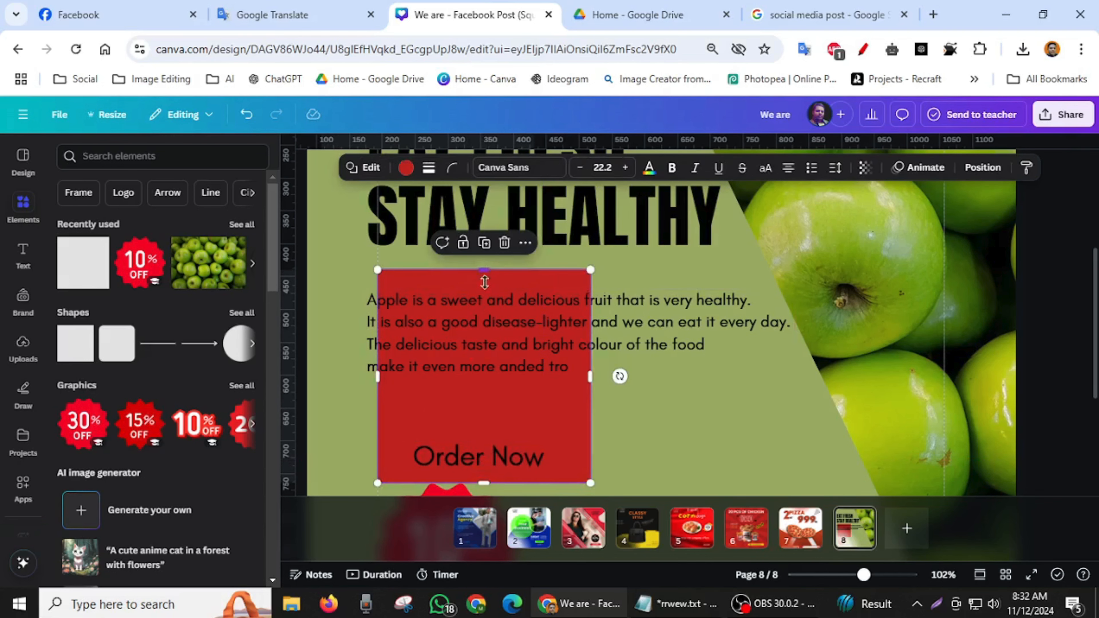
pyautogui.moveTo(483, 270); pyautogui.dragTo(484, 427)
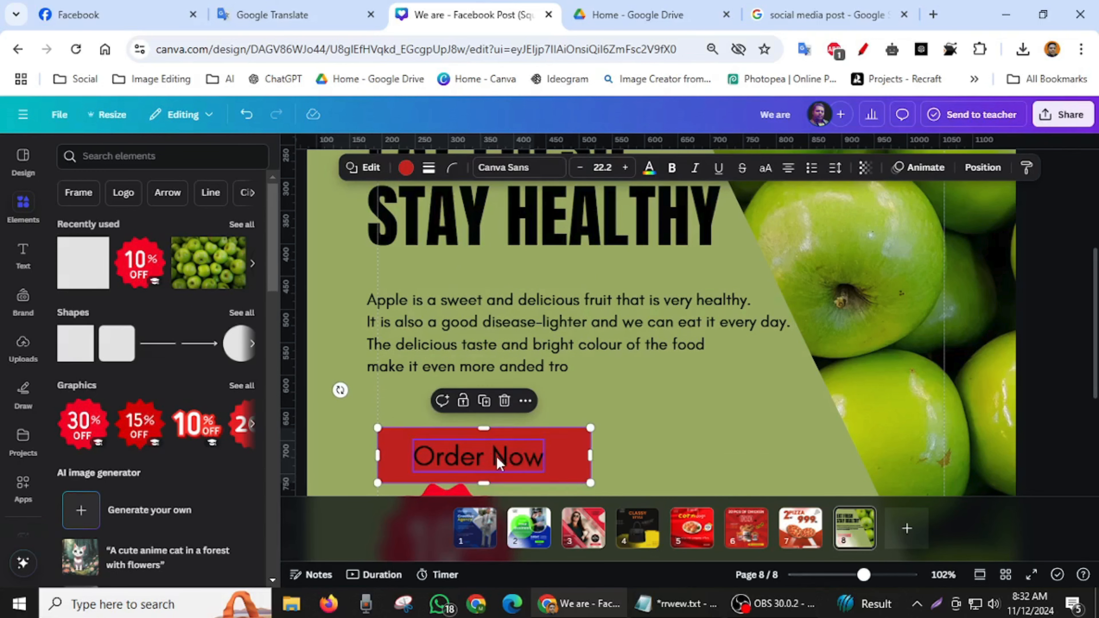
pyautogui.moveTo(497, 462); pyautogui.dragTo(501, 456)
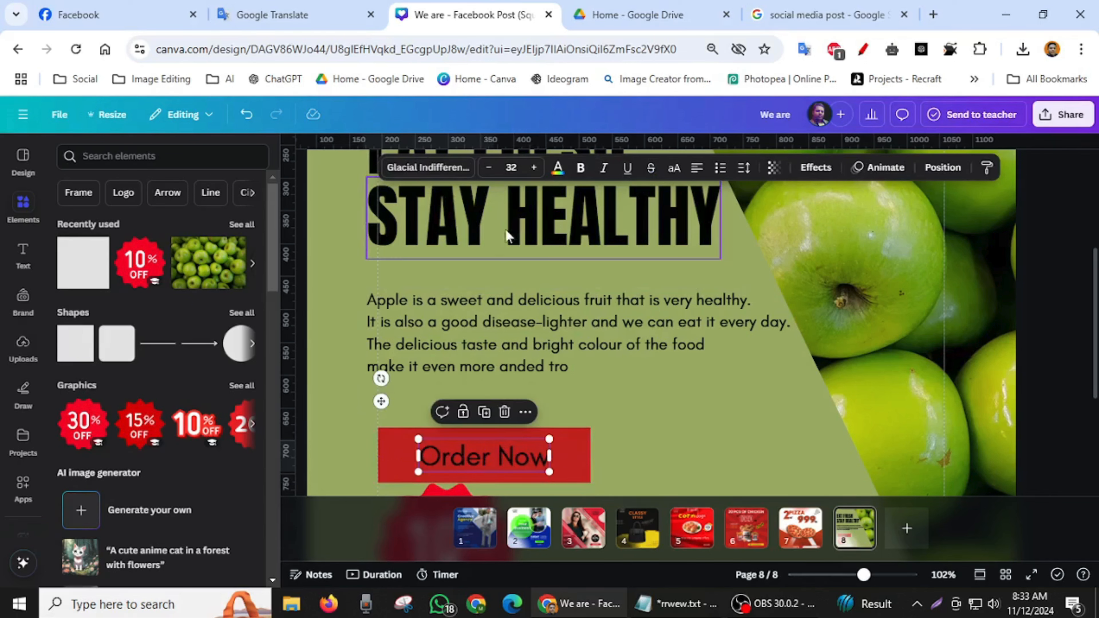
# - Set the corner rounding of the red Order Now bar to 100
pyautogui.click(572, 443)
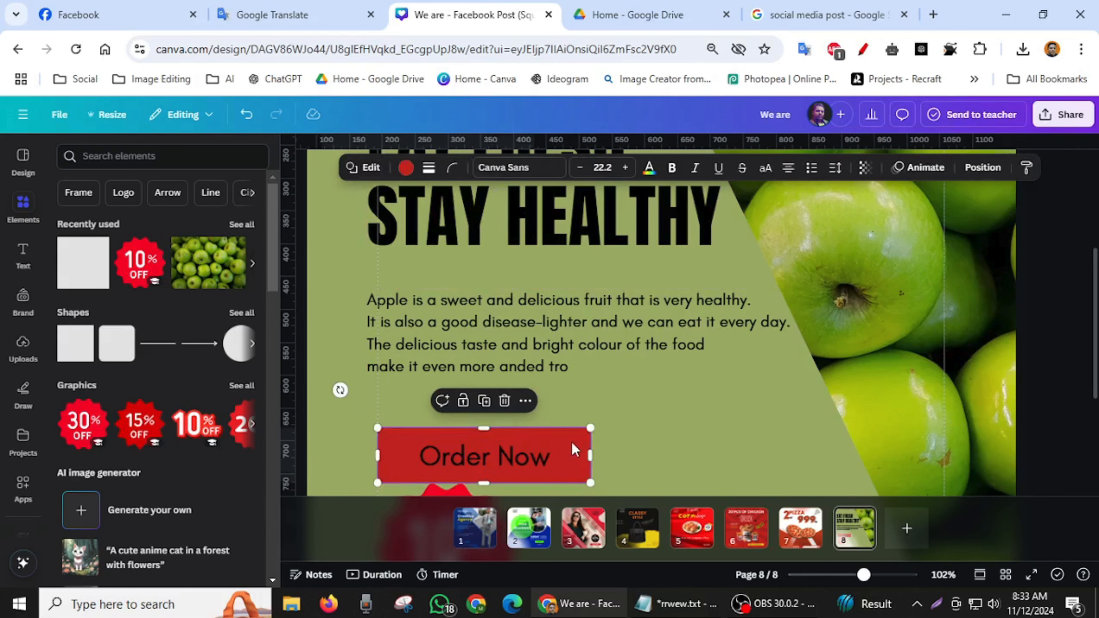
pyautogui.click(453, 168)
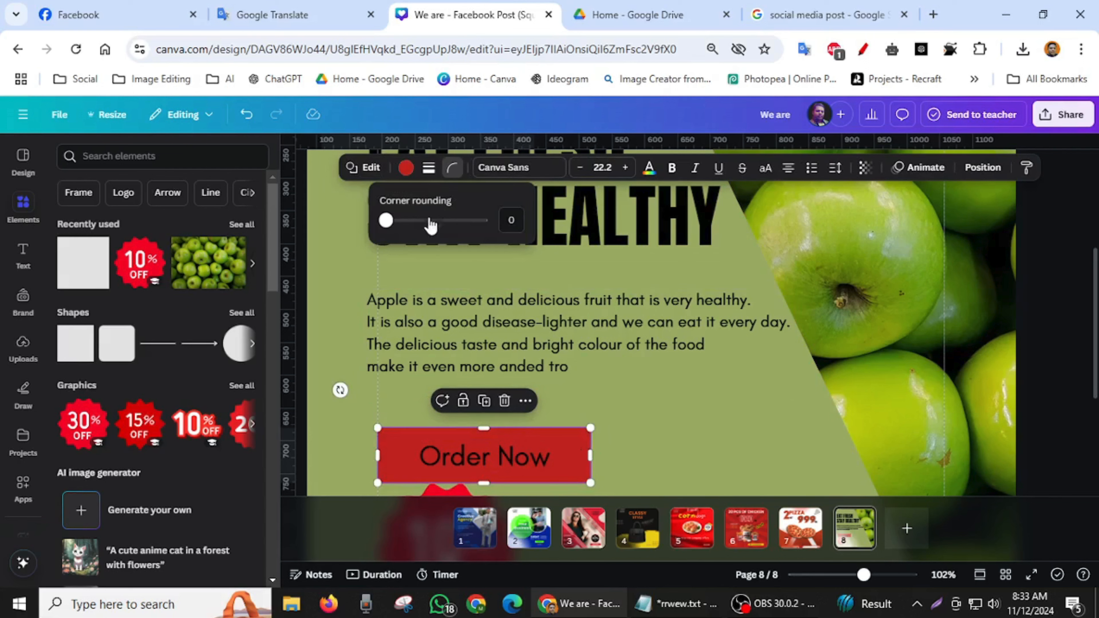
pyautogui.moveTo(385, 221); pyautogui.dragTo(564, 228)
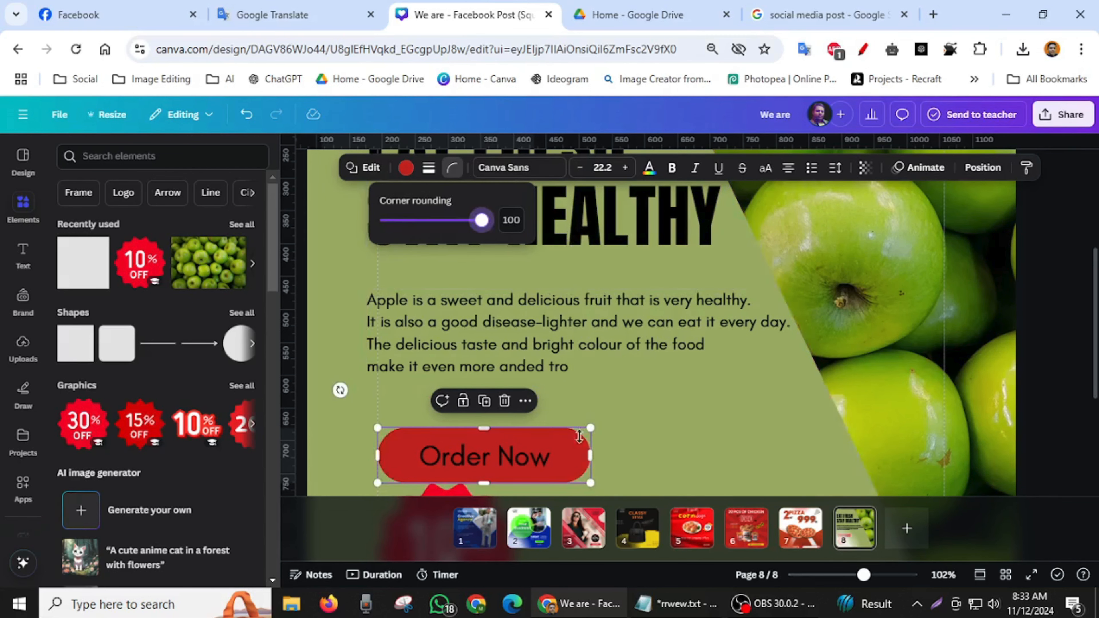
pyautogui.click(621, 452)
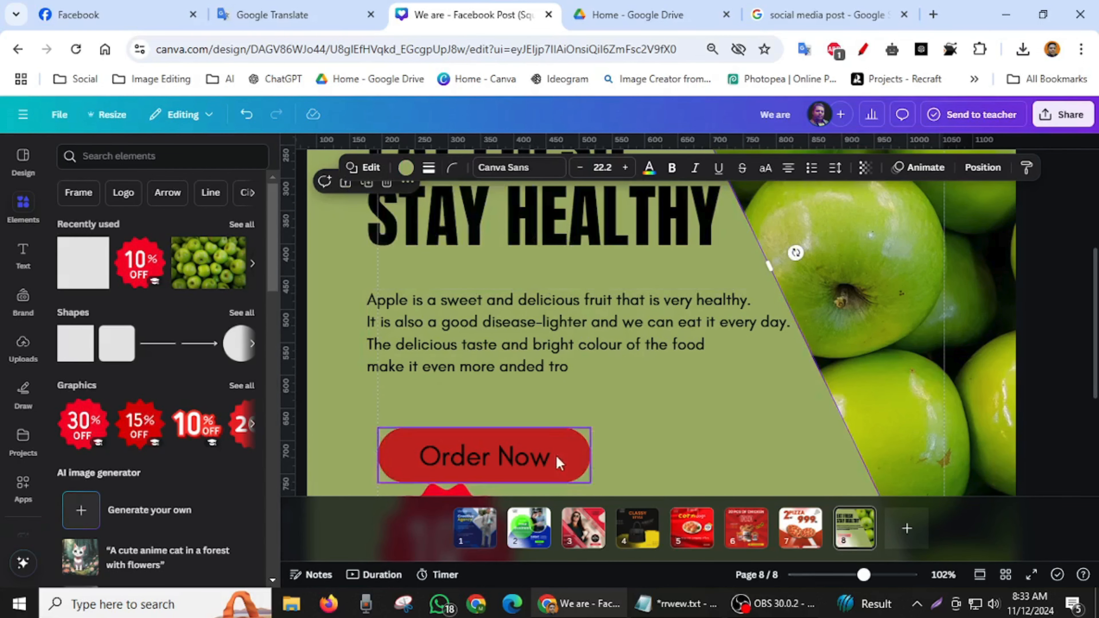
# - Search photos for "green apple busket", insert the cutout basket of green apples, and move it to the page's bottom-right corner
pyautogui.scroll(-2, 689, 473)
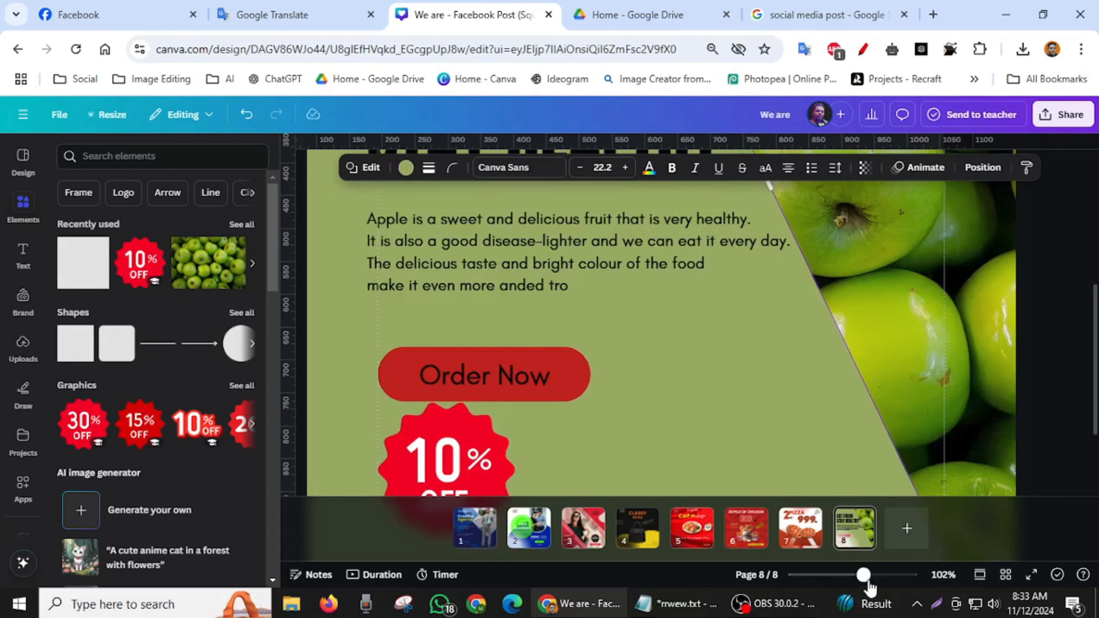
pyautogui.moveTo(864, 576); pyautogui.dragTo(845, 585)
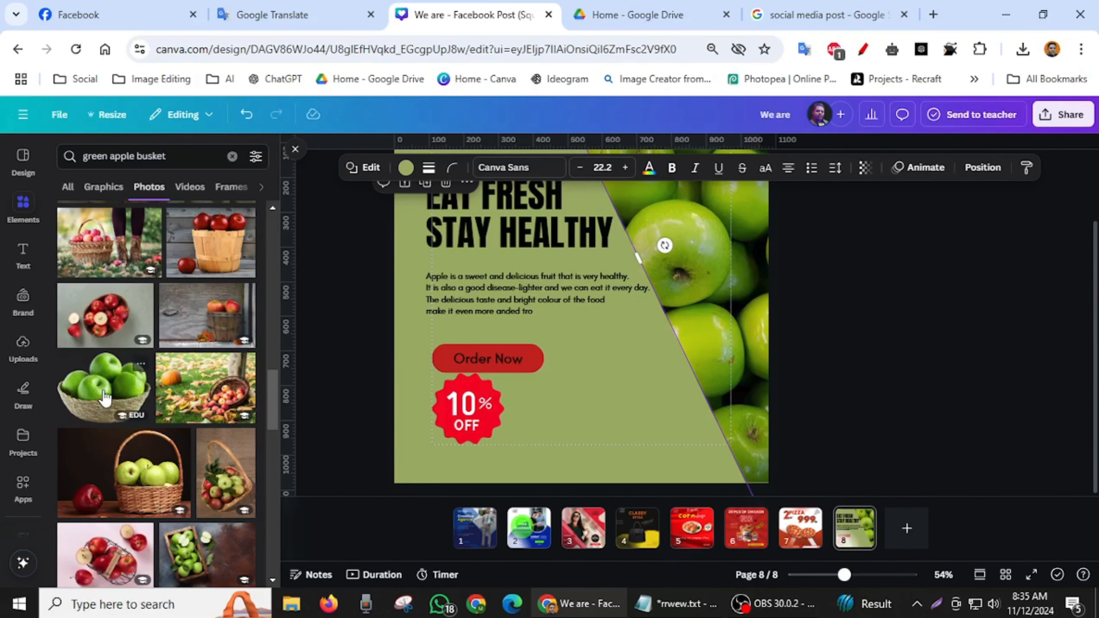
pyautogui.click(105, 398)
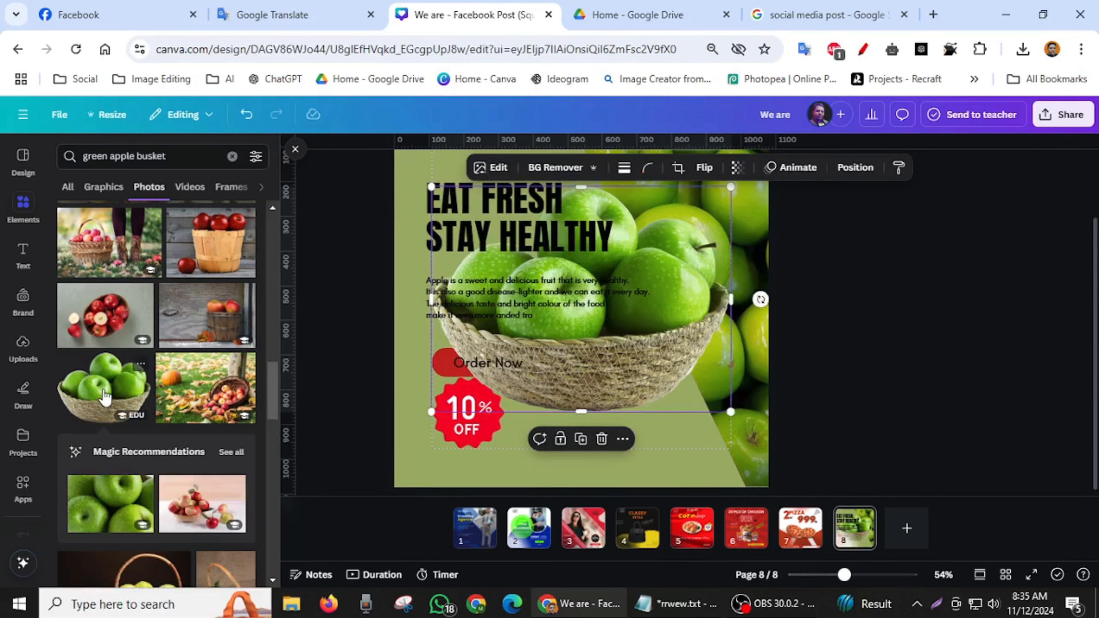
pyautogui.moveTo(673, 333); pyautogui.dragTo(708, 404)
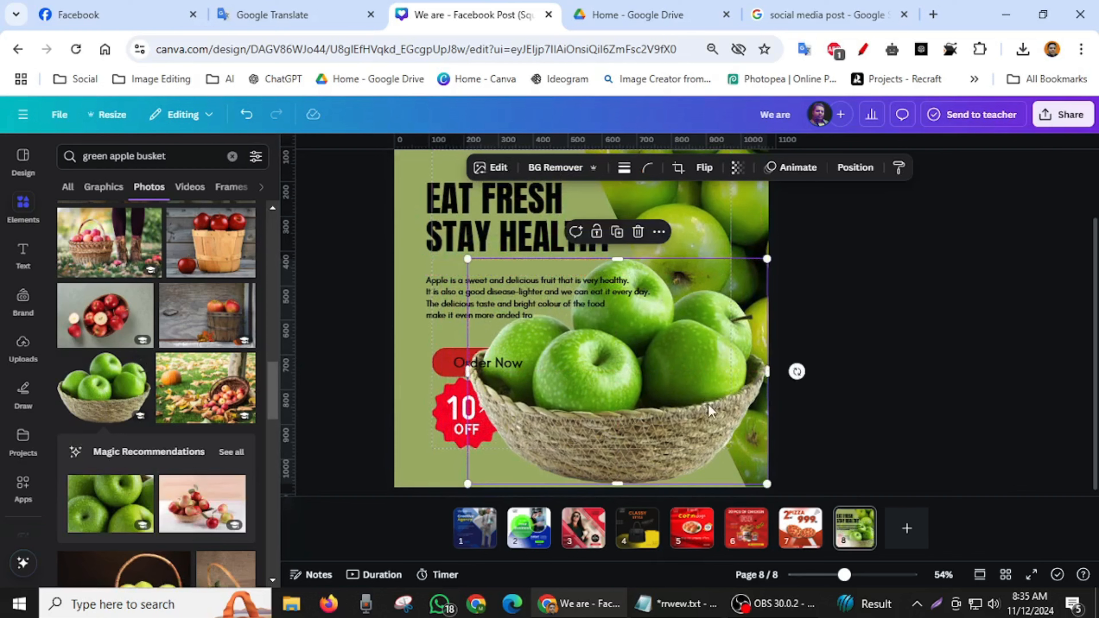
# - Shrink the apple basket and place it to the right of the 10% OFF badge, overlapping the panel's diagonal edge
pyautogui.moveTo(843, 575); pyautogui.dragTo(837, 575)
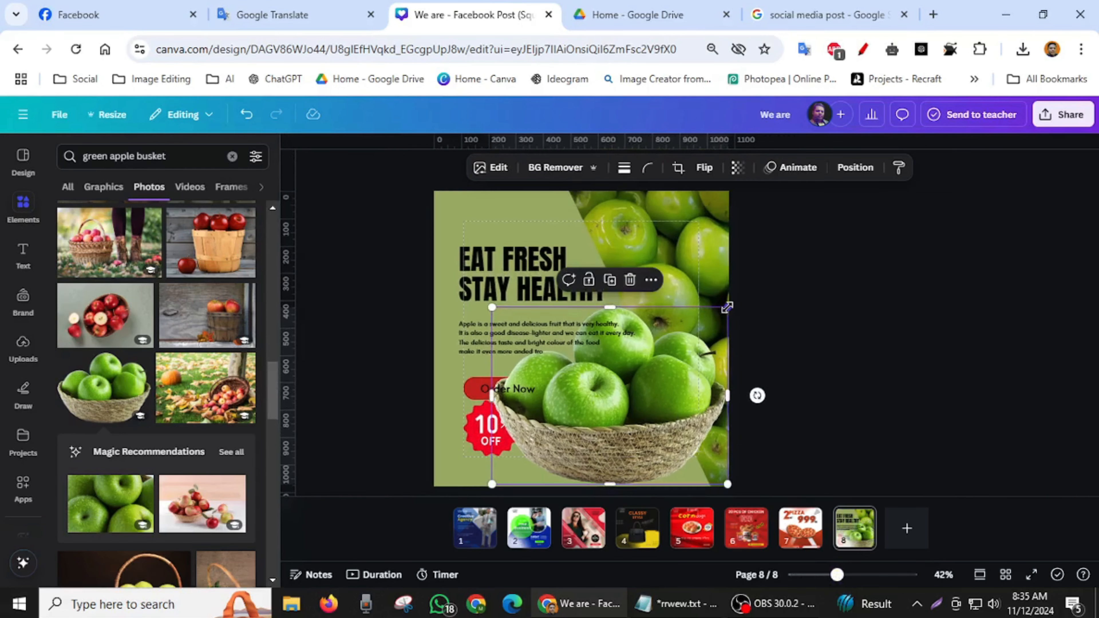
pyautogui.moveTo(721, 316); pyautogui.dragTo(599, 405)
pyautogui.moveTo(546, 451); pyautogui.dragTo(673, 435)
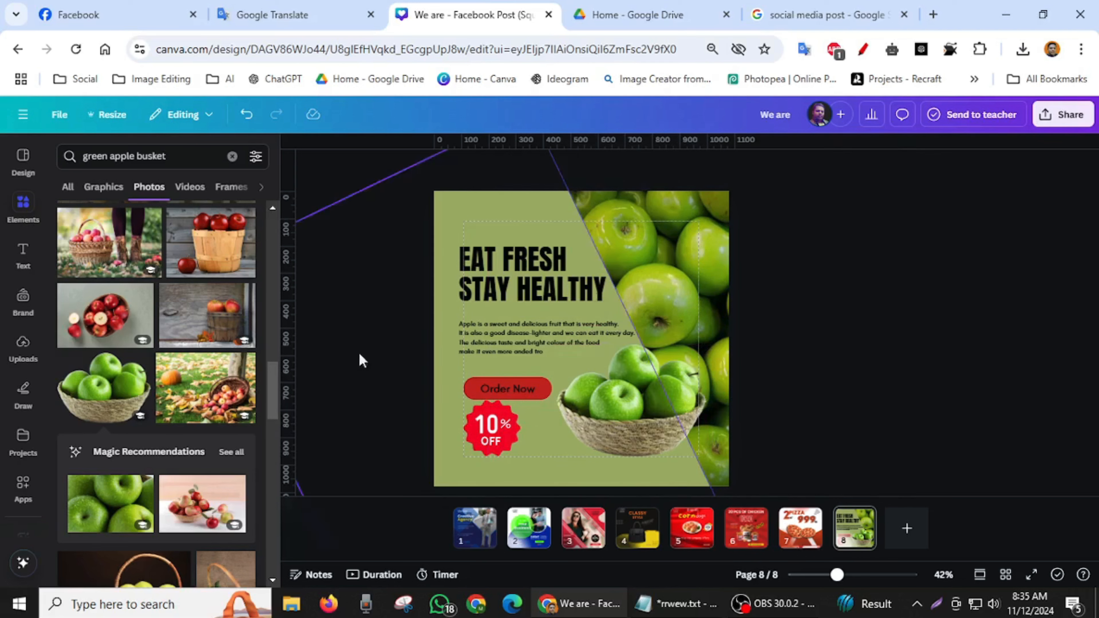
# - Search graphics for "shadow", insert the soft oval shadow, and place it under the apple basket
pyautogui.click(234, 157)
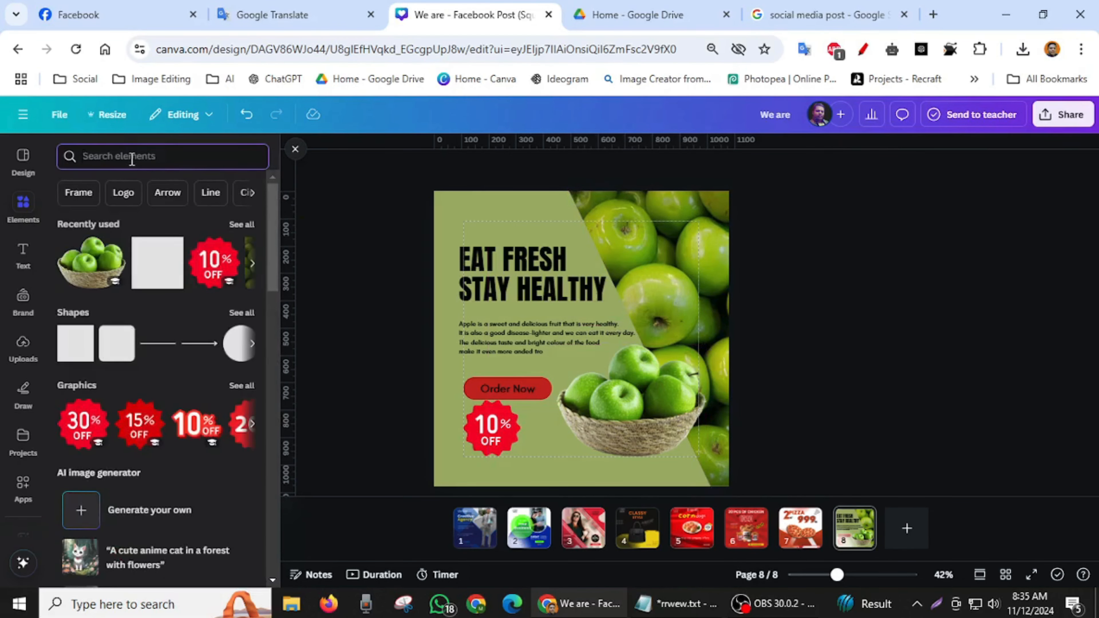
pyautogui.write('sh')
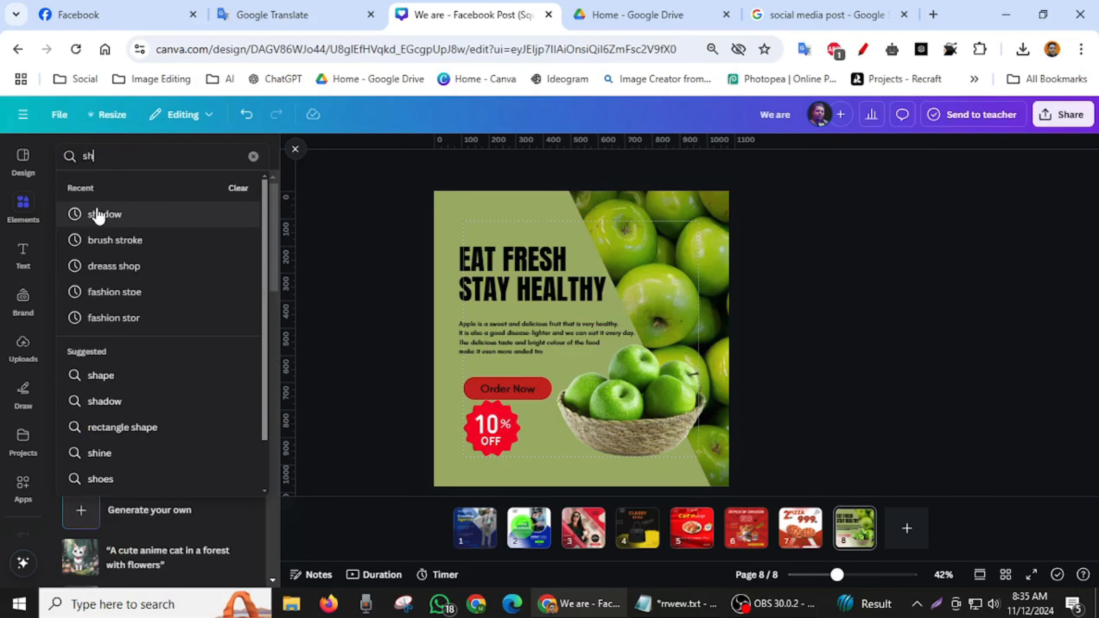
pyautogui.click(99, 215)
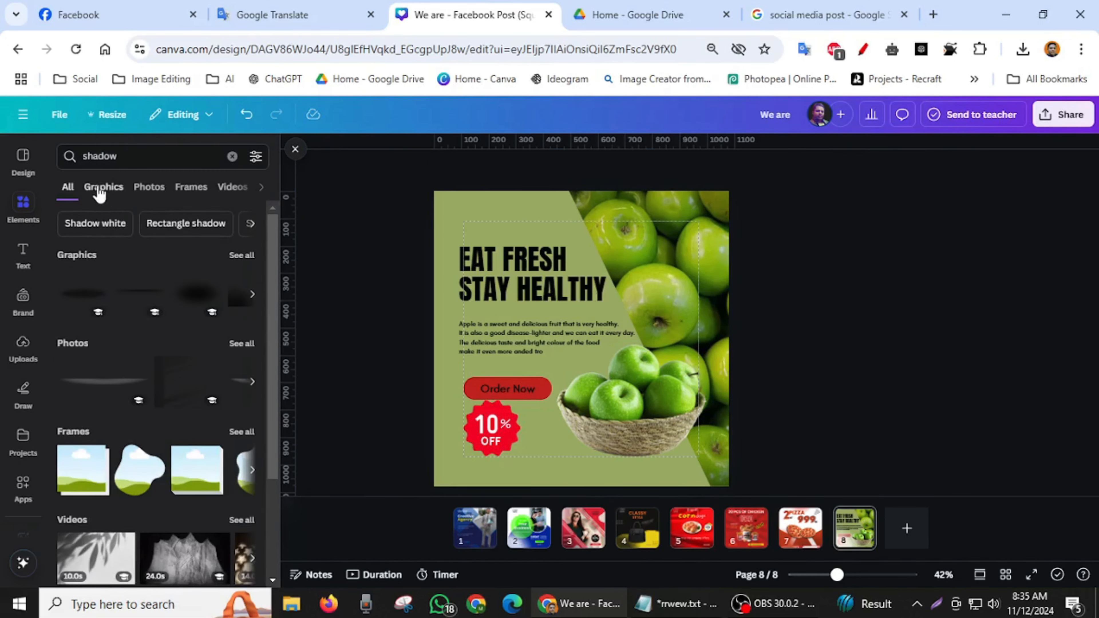
pyautogui.click(101, 190)
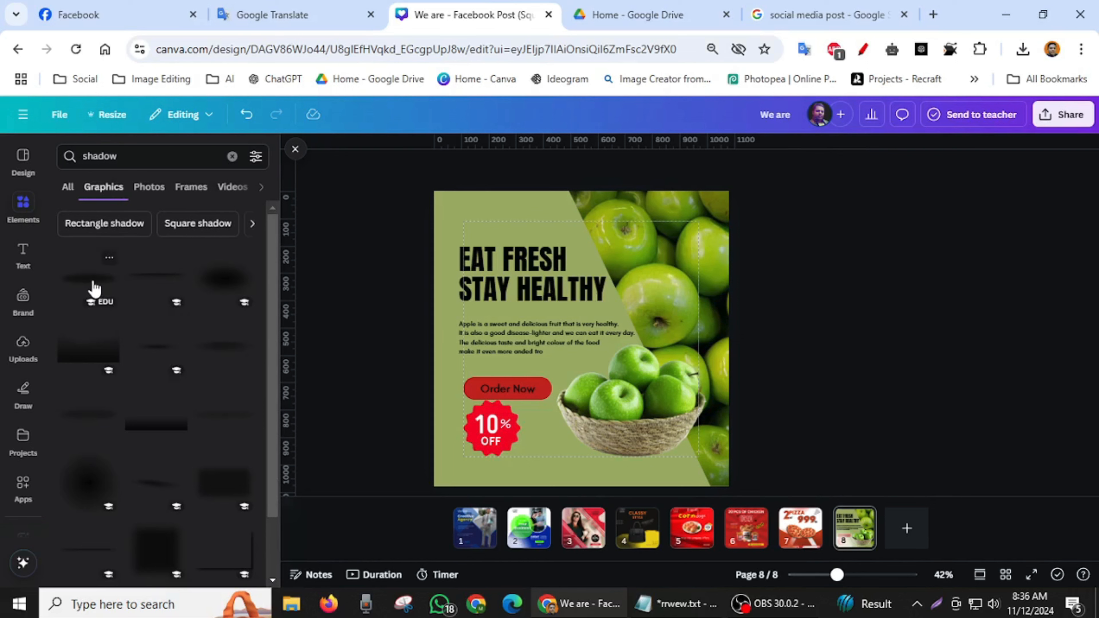
pyautogui.click(150, 358)
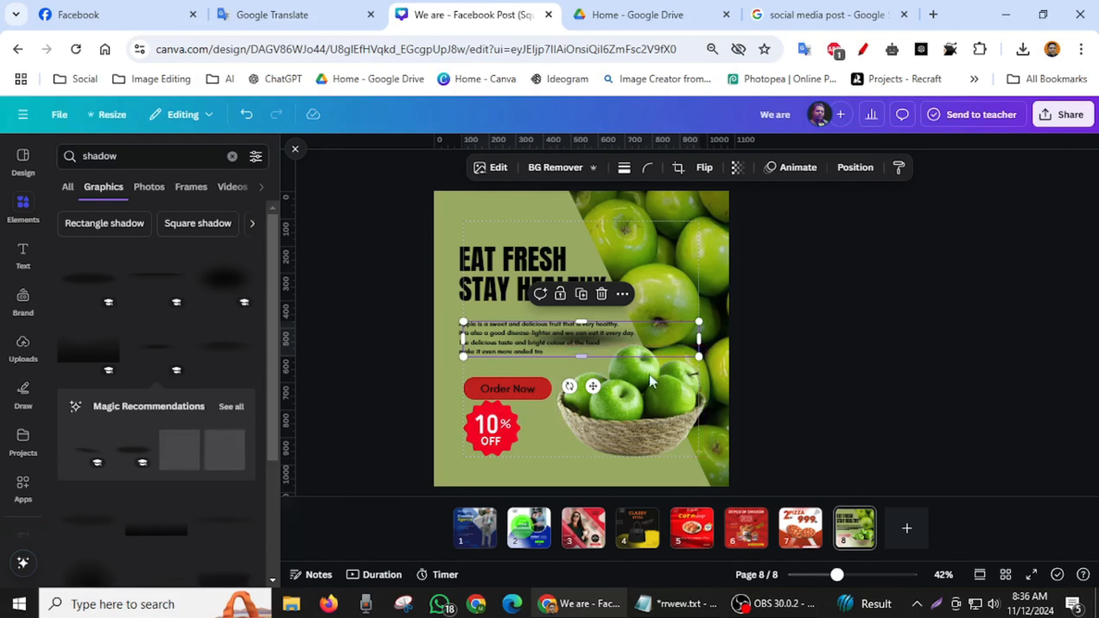
pyautogui.moveTo(591, 459); pyautogui.dragTo(601, 450)
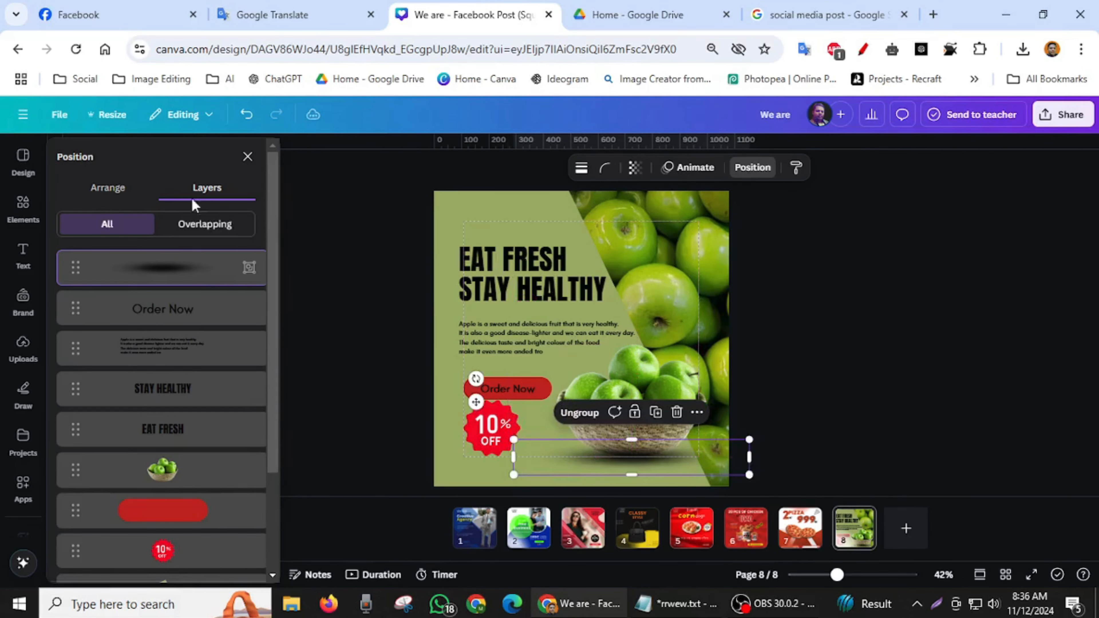
# - Send the oval shadow behind the apple basket and shrink it to roughly the basket's width
pyautogui.click(109, 187)
pyautogui.click(217, 224)
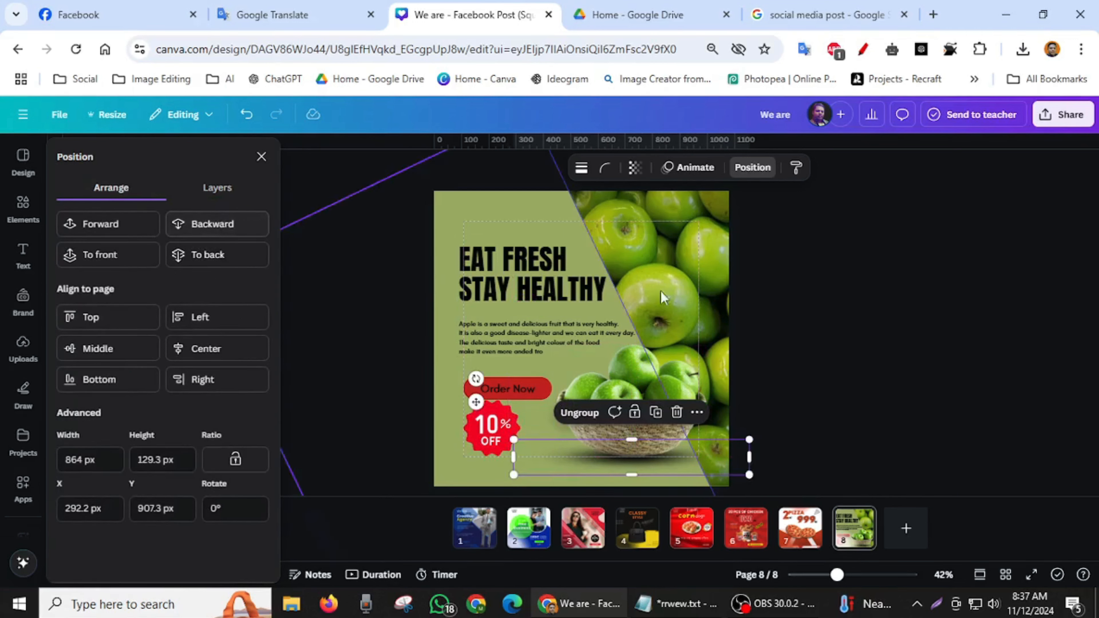
pyautogui.click(849, 312)
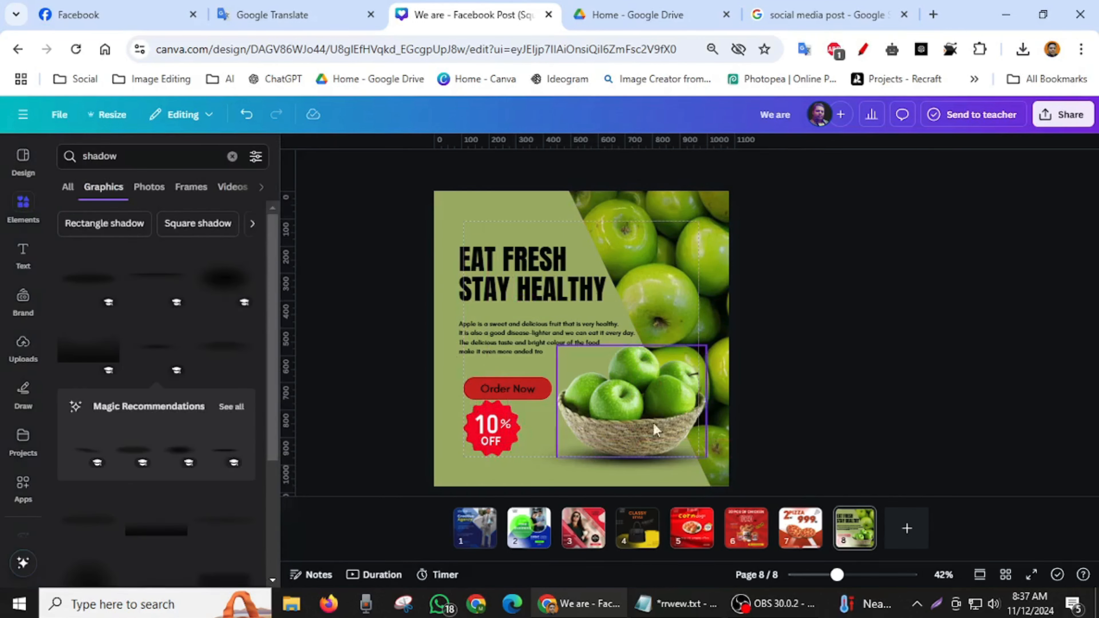
pyautogui.click(660, 461)
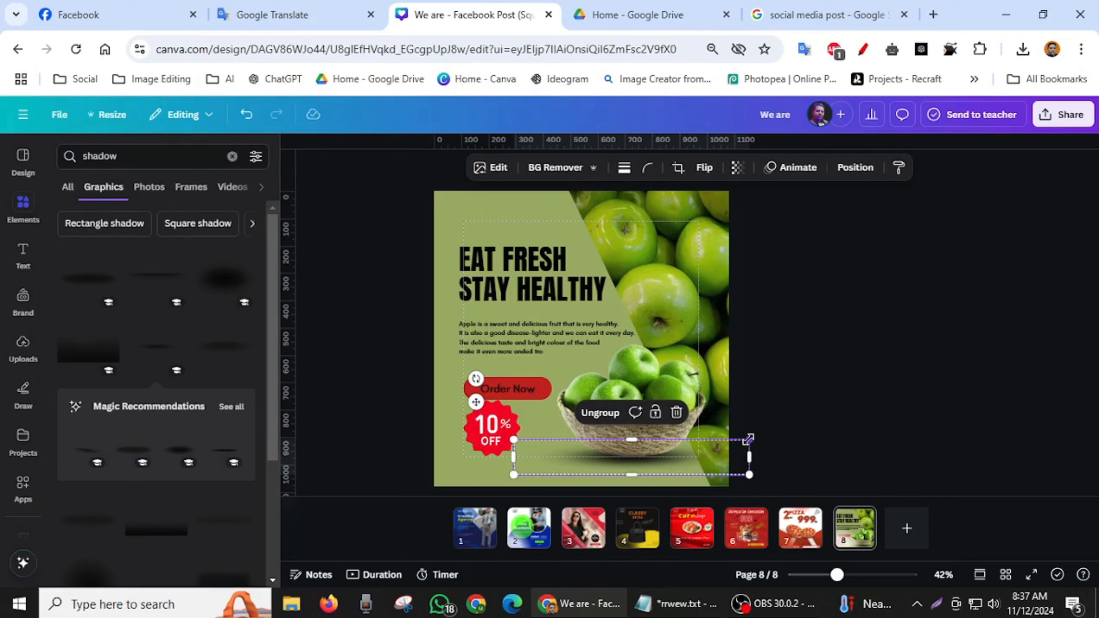
pyautogui.moveTo(749, 440); pyautogui.dragTo(721, 453)
pyautogui.click(806, 428)
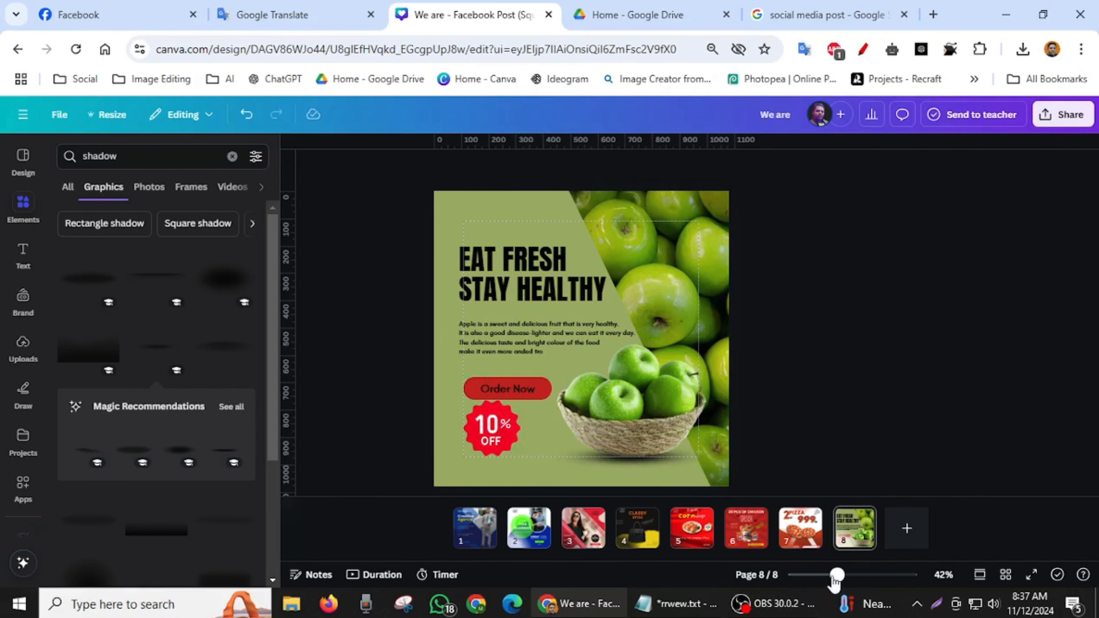
# - Insert the wide black gradient shadow, rotate it about -114°, and stretch it along the green panel's diagonal edge
pyautogui.moveTo(837, 576); pyautogui.dragTo(845, 575)
pyautogui.scroll(-2, 716, 430)
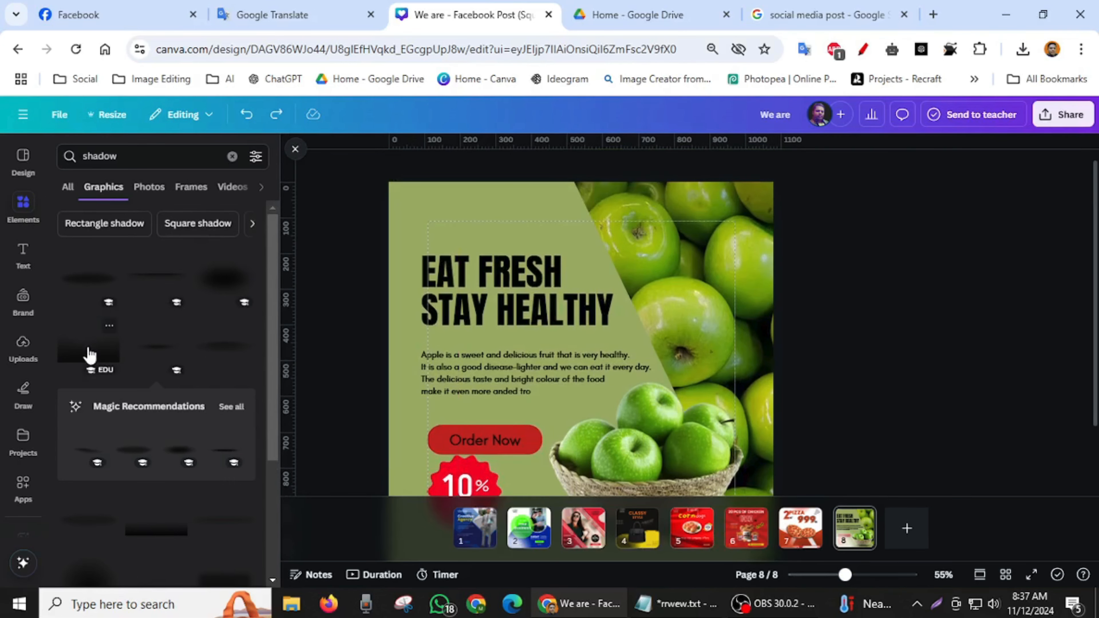
pyautogui.click(89, 355)
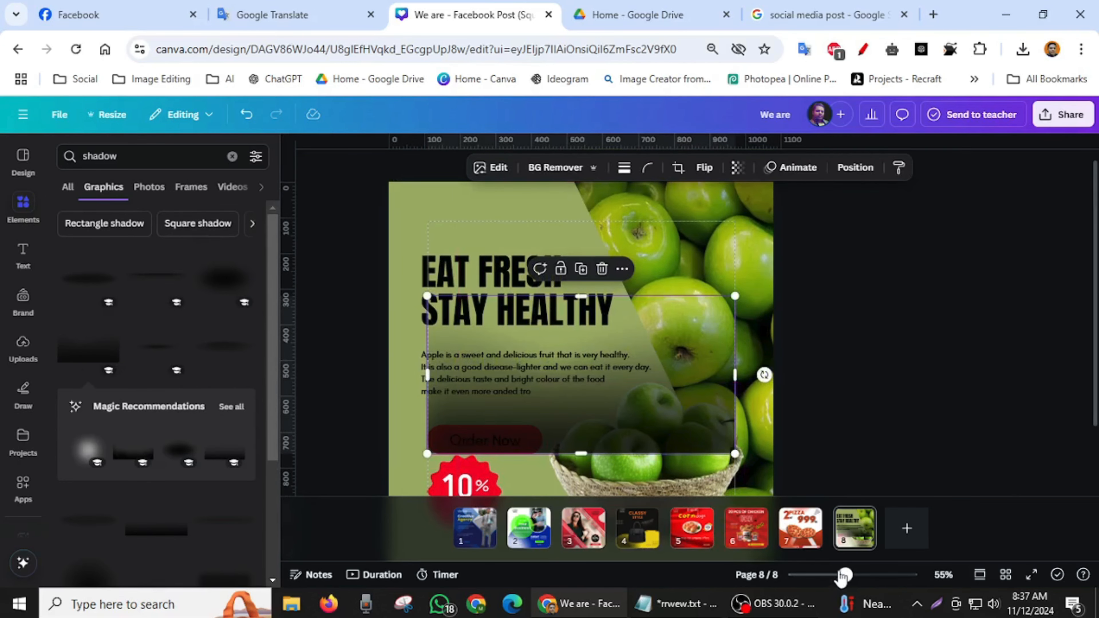
pyautogui.moveTo(845, 576); pyautogui.dragTo(831, 576)
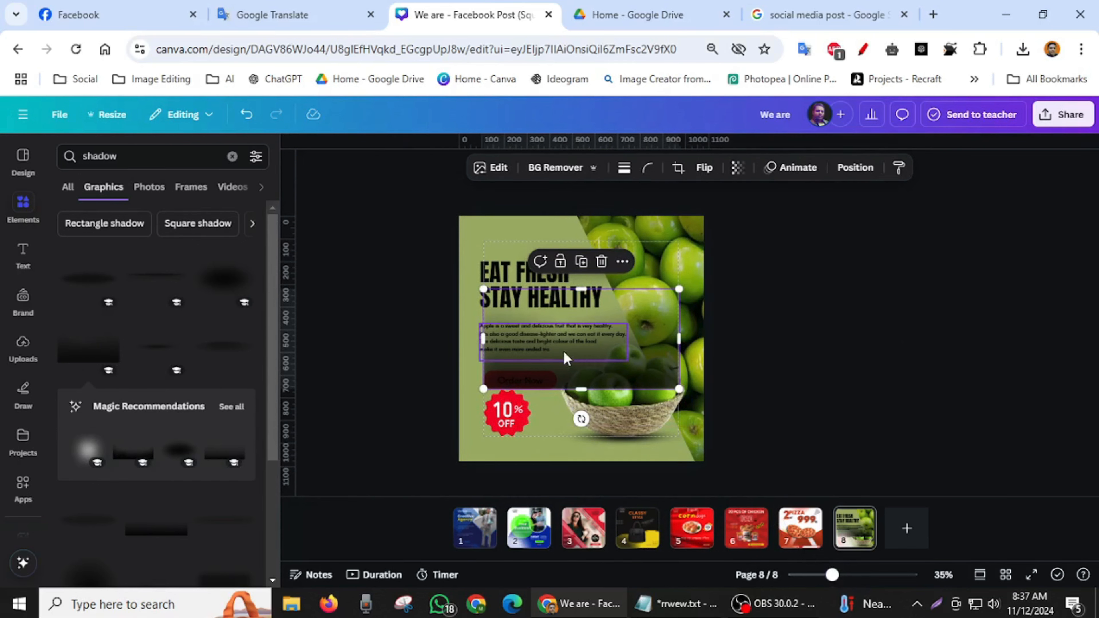
pyautogui.moveTo(624, 315); pyautogui.dragTo(622, 294)
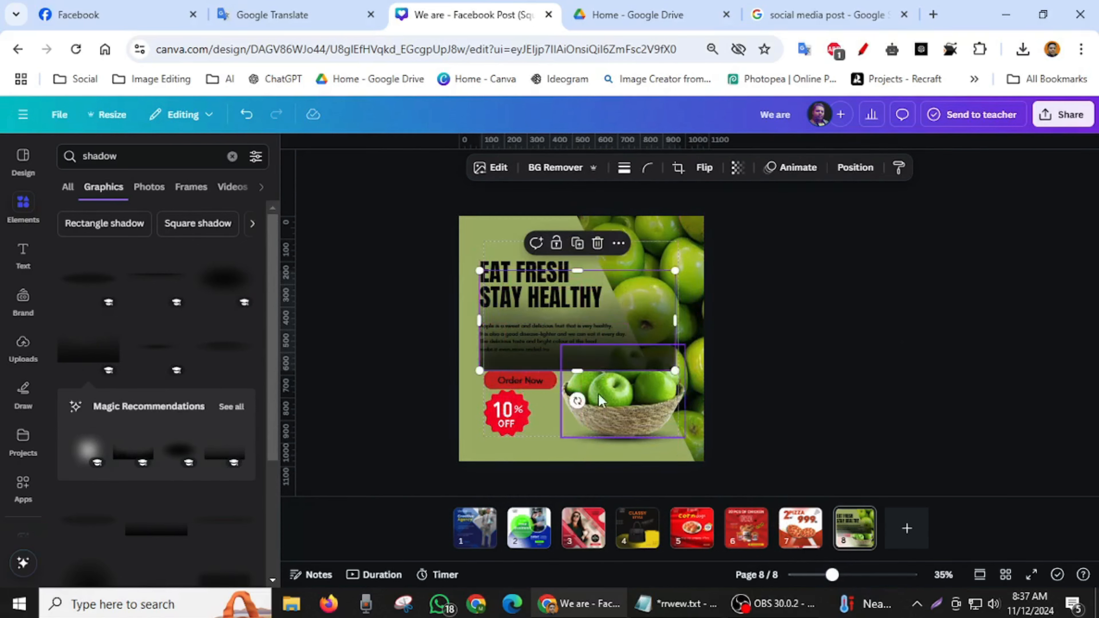
pyautogui.moveTo(588, 392); pyautogui.dragTo(659, 284)
pyautogui.moveTo(618, 411); pyautogui.dragTo(651, 471)
pyautogui.moveTo(548, 247); pyautogui.dragTo(531, 216)
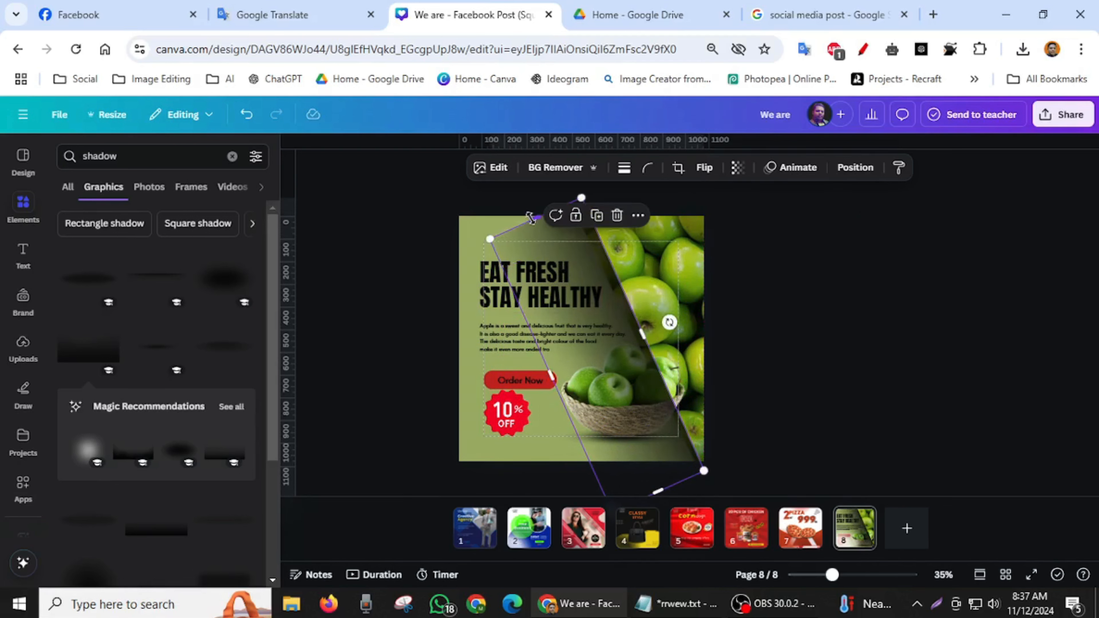
# - Send the rotated gradient shadow behind the green panel and shift it so only a thin strip shows along the diagonal
pyautogui.click(855, 168)
pyautogui.click(210, 231)
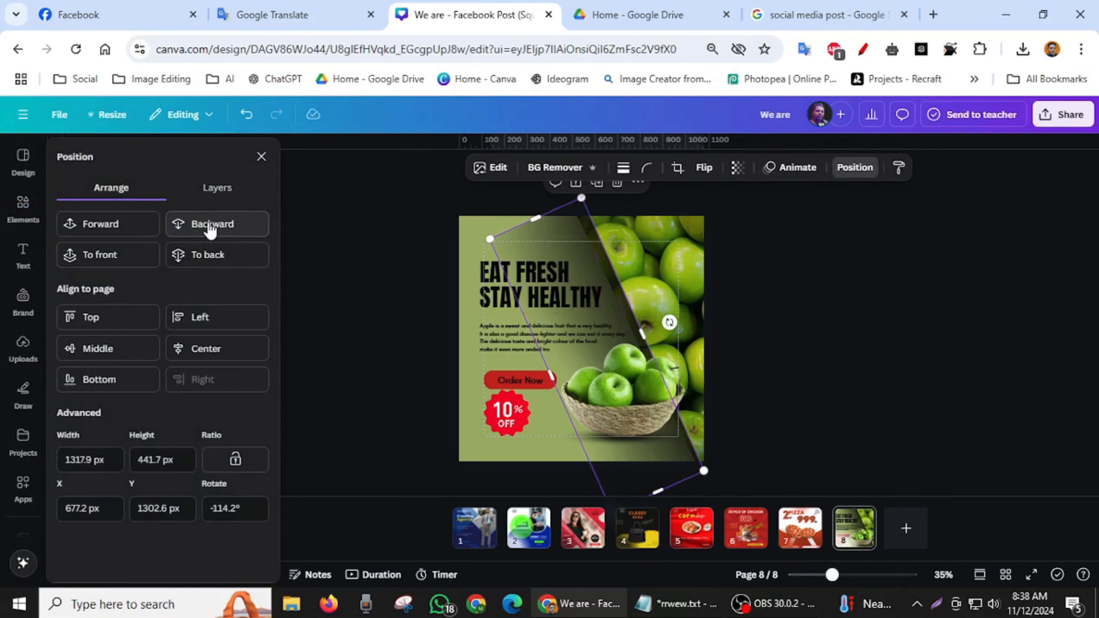
pyautogui.click(210, 227)
pyautogui.click(210, 229)
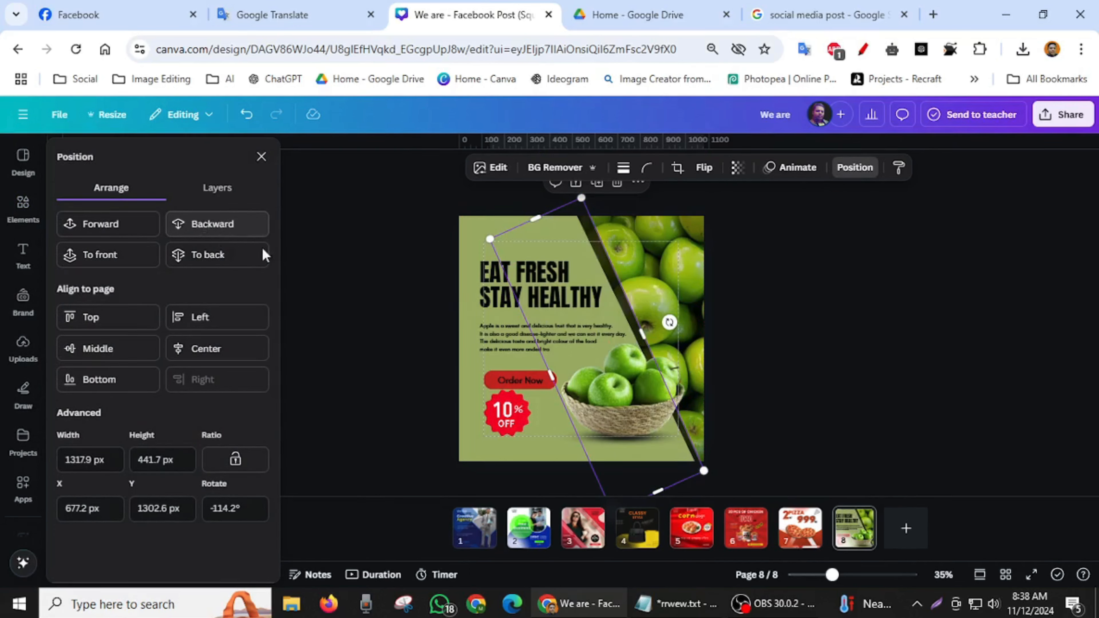
pyautogui.moveTo(561, 242); pyautogui.dragTo(553, 238)
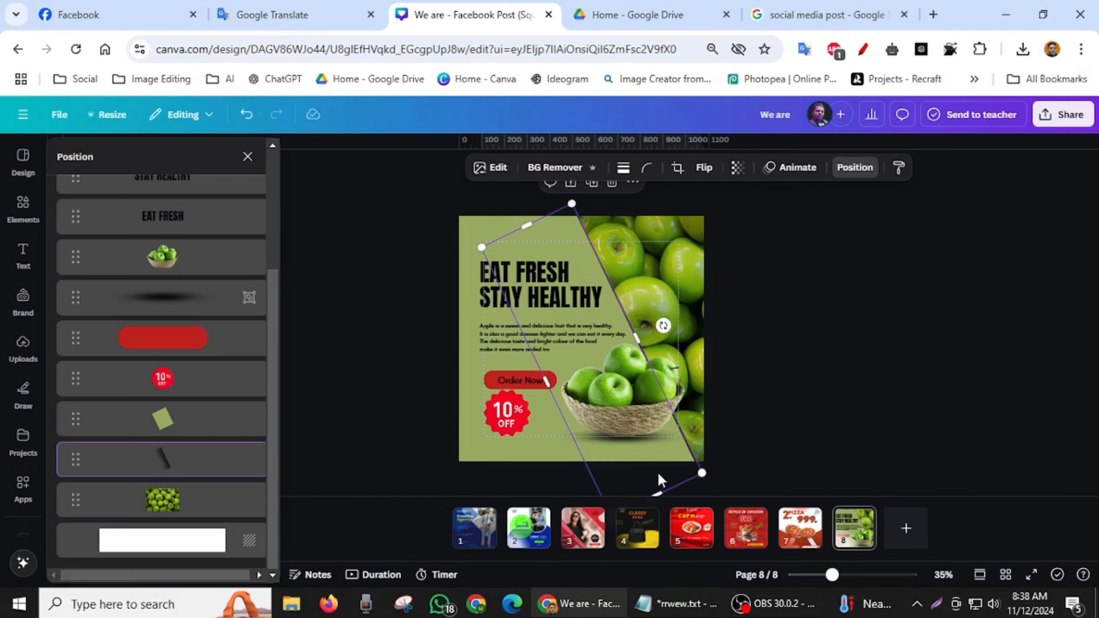
pyautogui.moveTo(660, 476); pyautogui.dragTo(639, 467)
pyautogui.click(822, 403)
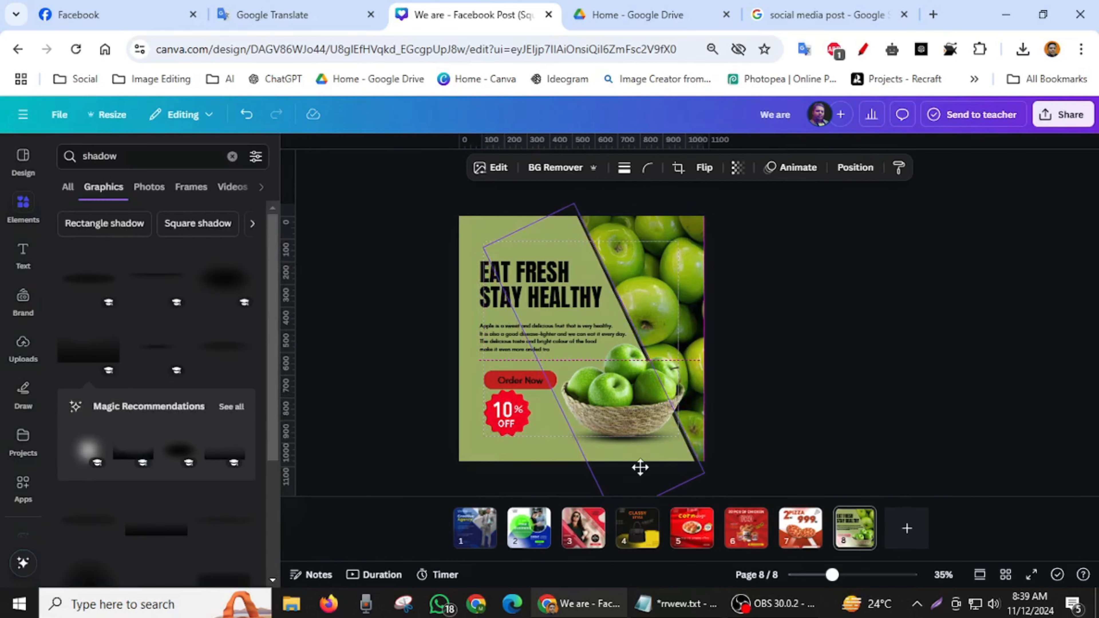
pyautogui.click(867, 376)
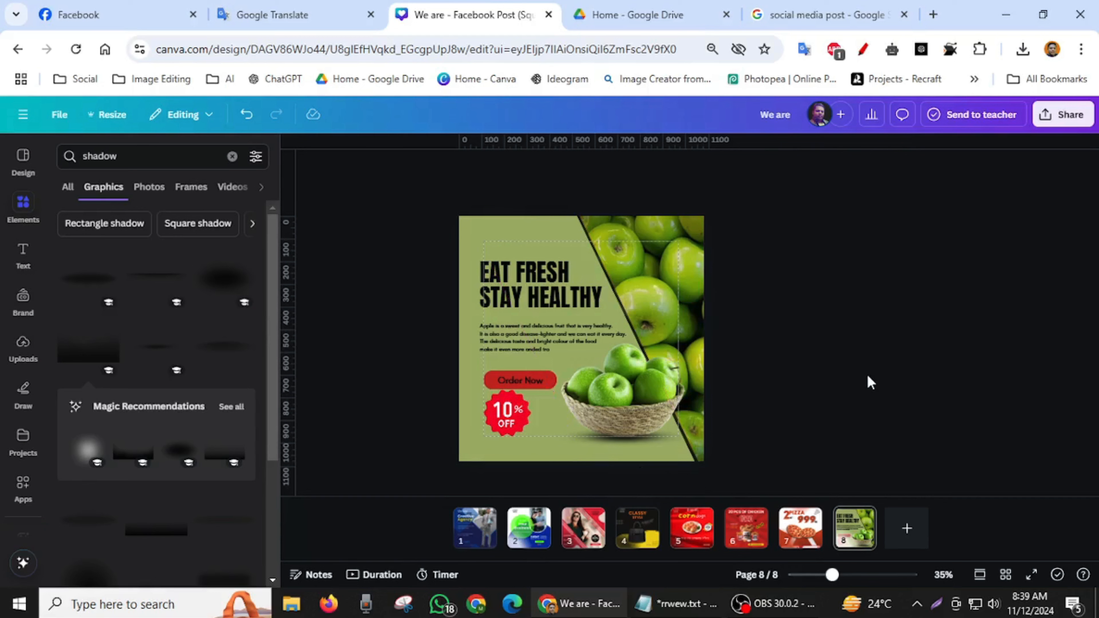
# - Insert the square black gradient shadow and enlarge it to about 1251 × 1158 px over the apple photo
pyautogui.scroll(-3, 113, 455)
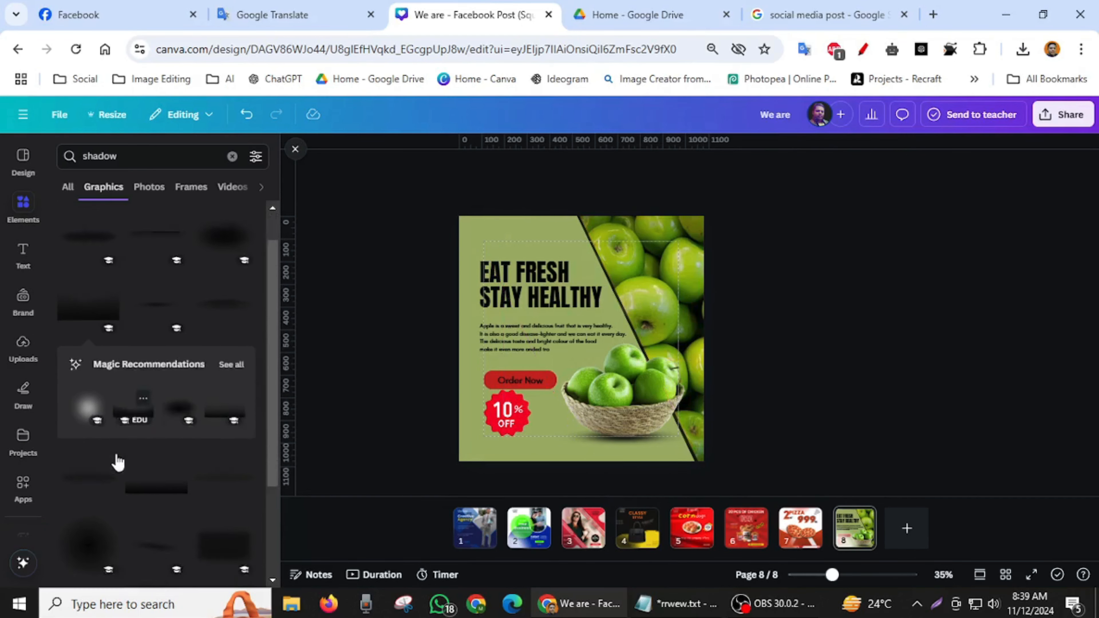
pyautogui.scroll(-4, 154, 435)
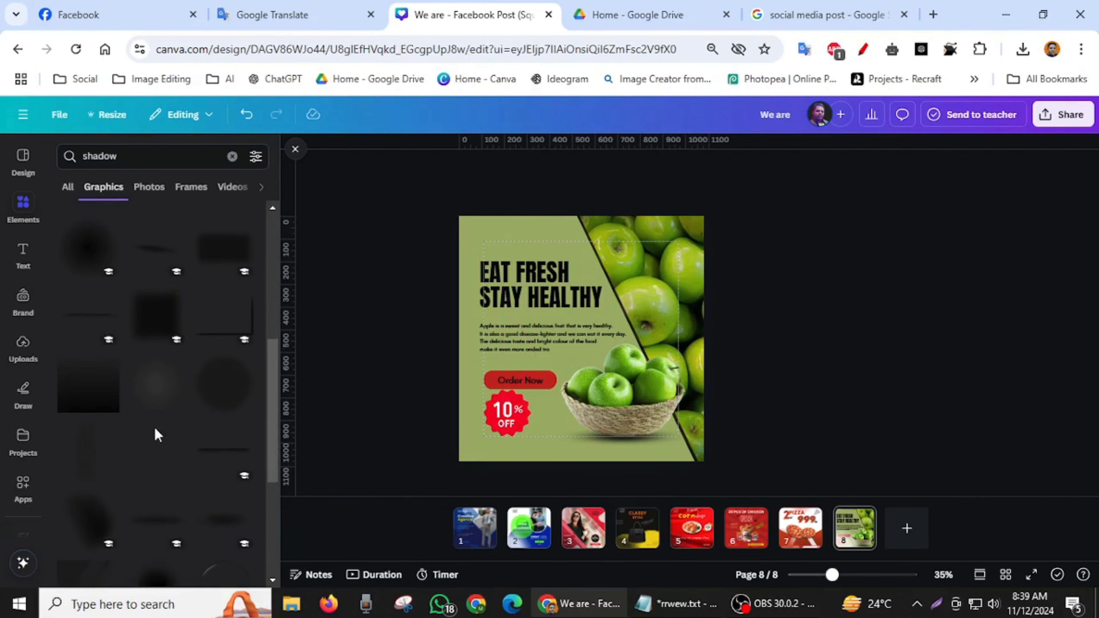
pyautogui.click(89, 396)
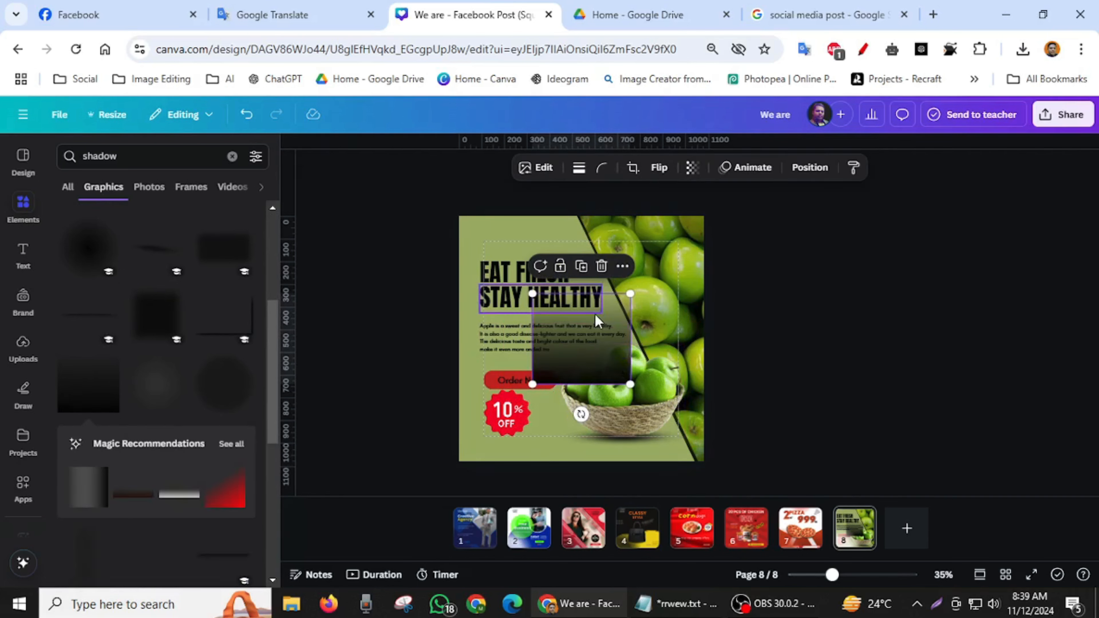
pyautogui.moveTo(600, 321); pyautogui.dragTo(645, 234)
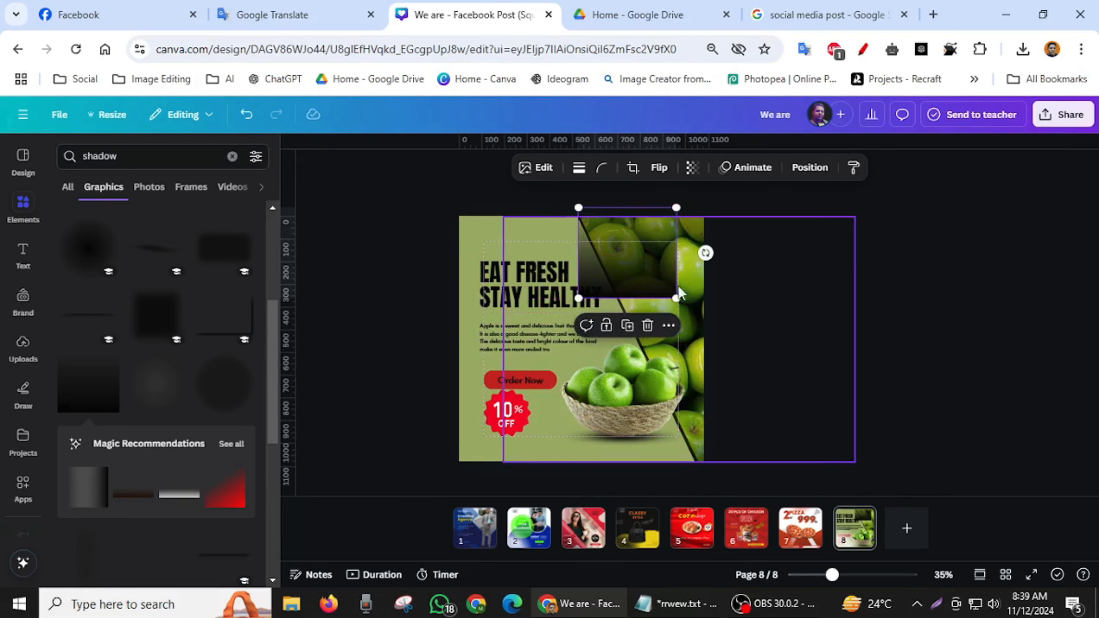
pyautogui.moveTo(677, 298); pyautogui.dragTo(716, 413)
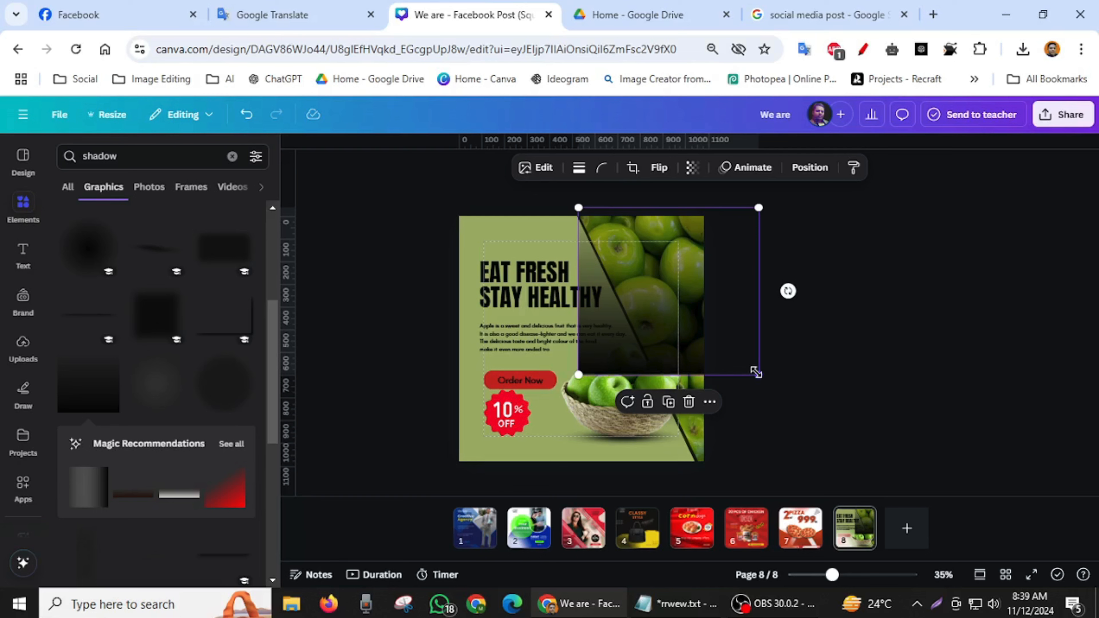
pyautogui.moveTo(759, 375); pyautogui.dragTo(838, 496)
# - Send the large black gradient backward until it sits behind the green panel and directly over the apple photo
pyautogui.click(808, 167)
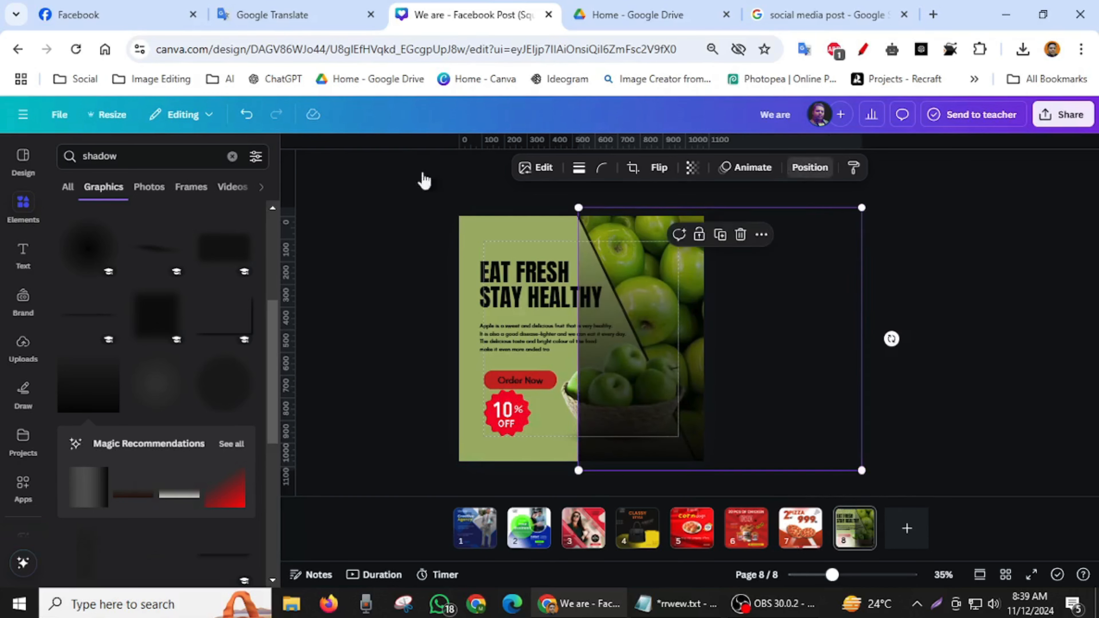
pyautogui.click(112, 187)
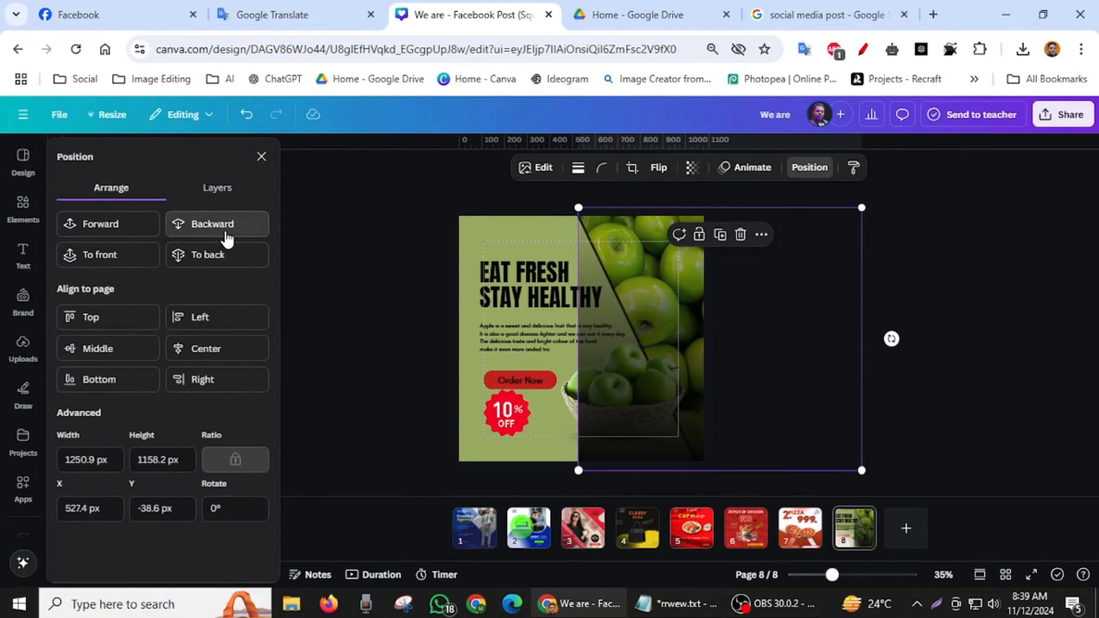
pyautogui.click(226, 237)
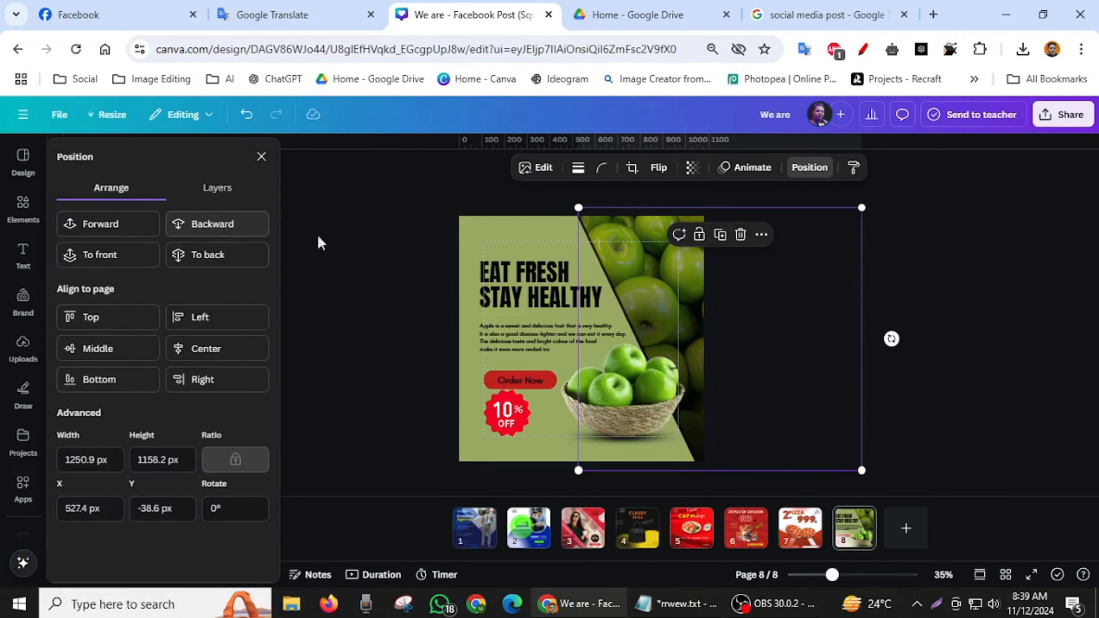
pyautogui.click(953, 215)
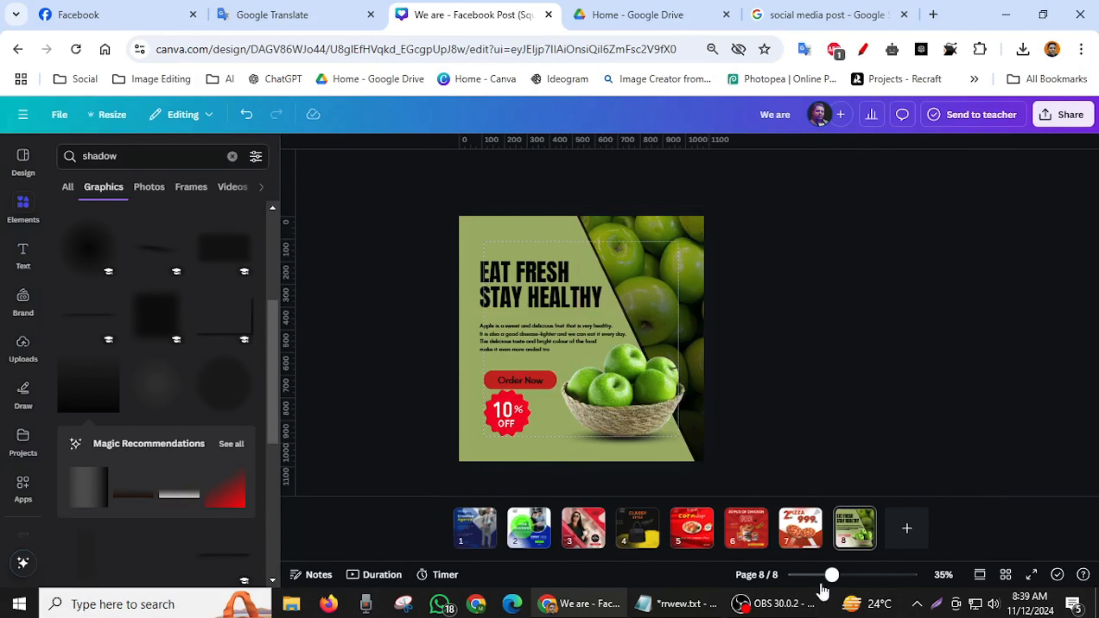
# - Change the EAT FRESH text color to the dark green from the apple photo's colors
pyautogui.moveTo(832, 580); pyautogui.dragTo(838, 578)
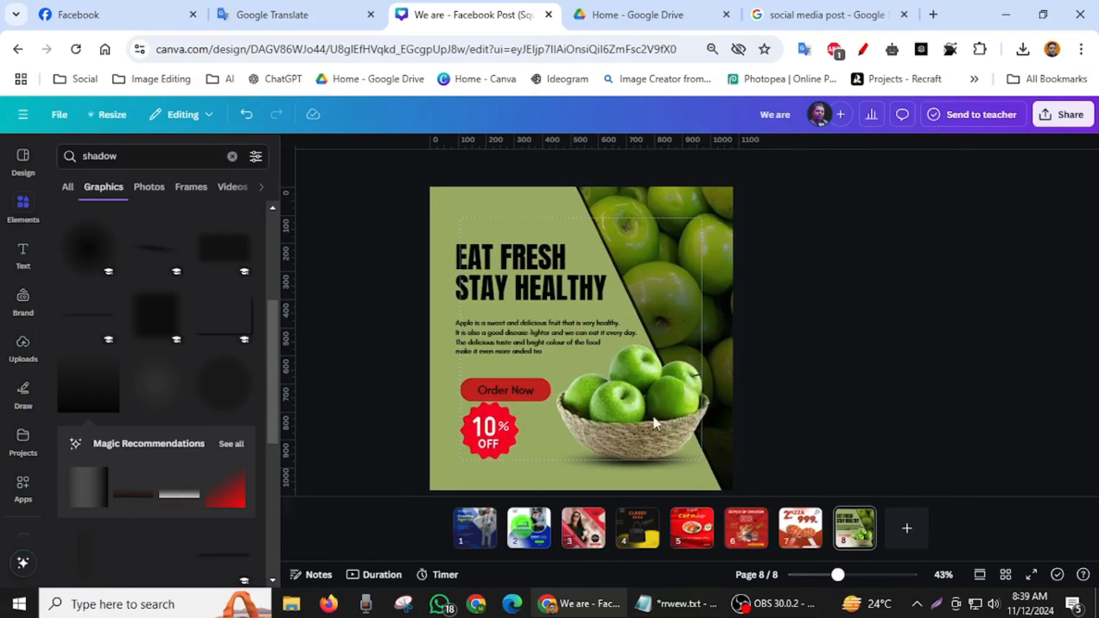
pyautogui.click(536, 253)
pyautogui.click(558, 168)
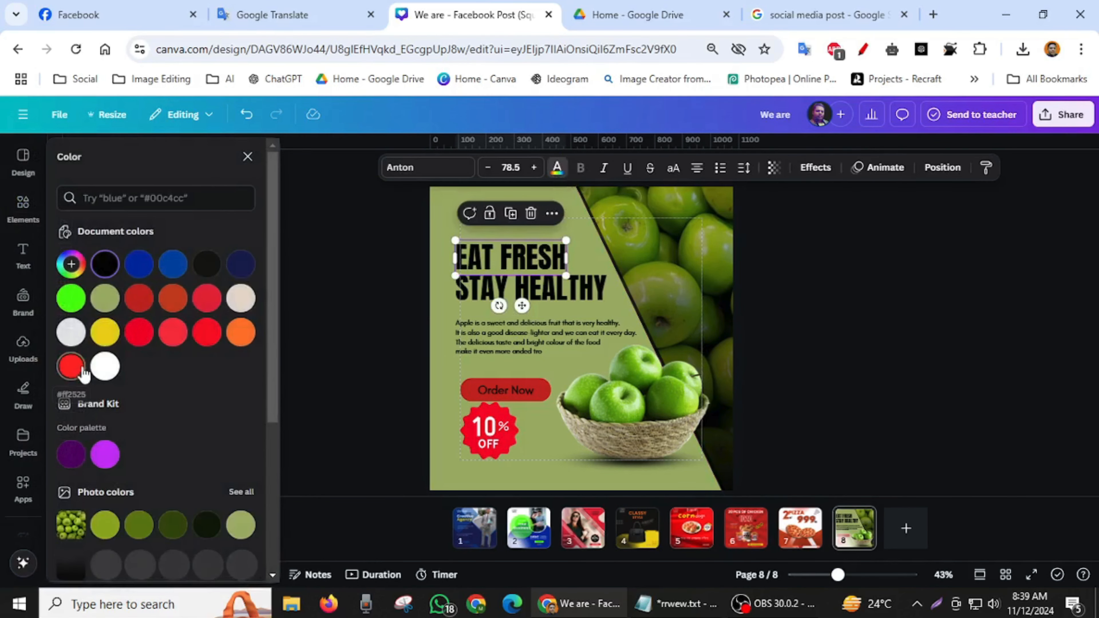
pyautogui.scroll(-1, 86, 407)
pyautogui.scroll(-3, 93, 422)
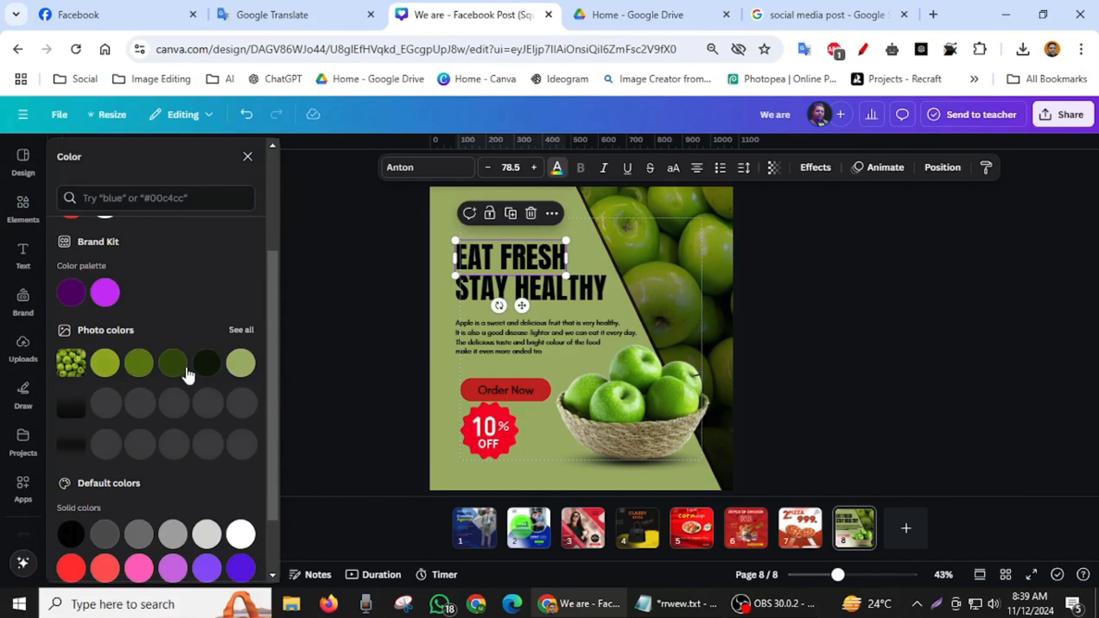
pyautogui.scroll(4, 131, 373)
pyautogui.scroll(-3, 132, 370)
pyautogui.scroll(-2, 138, 382)
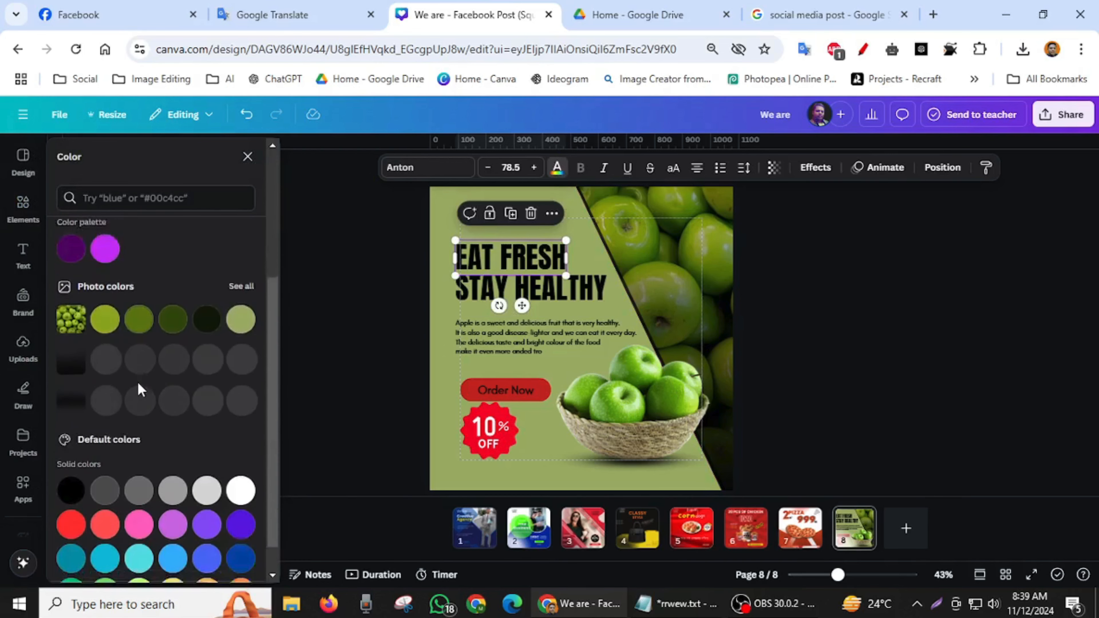
pyautogui.scroll(4, 137, 382)
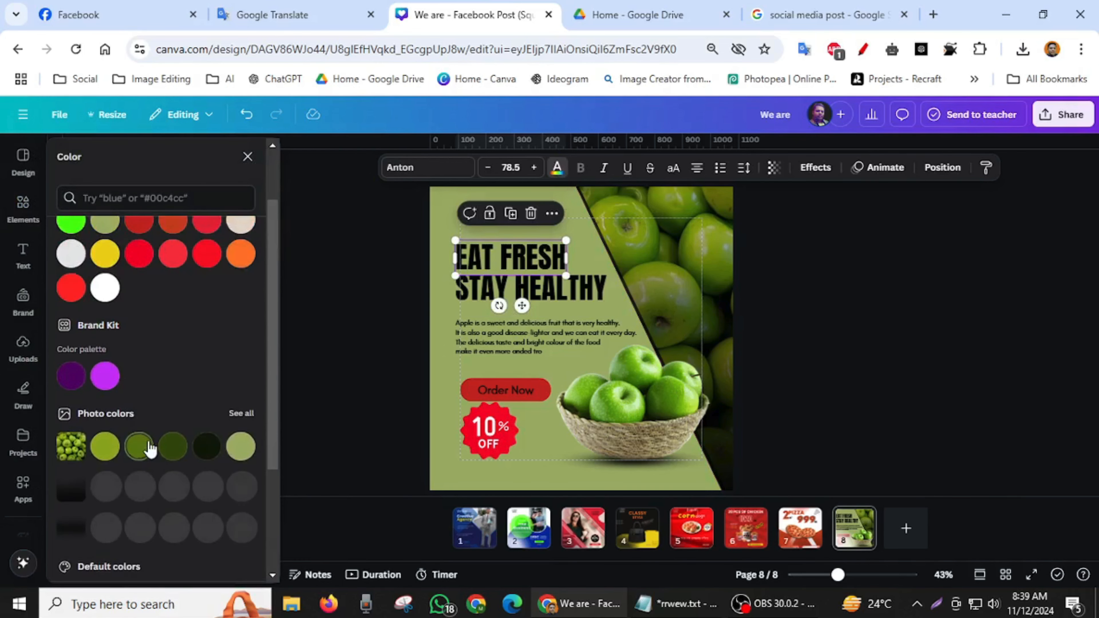
pyautogui.click(173, 446)
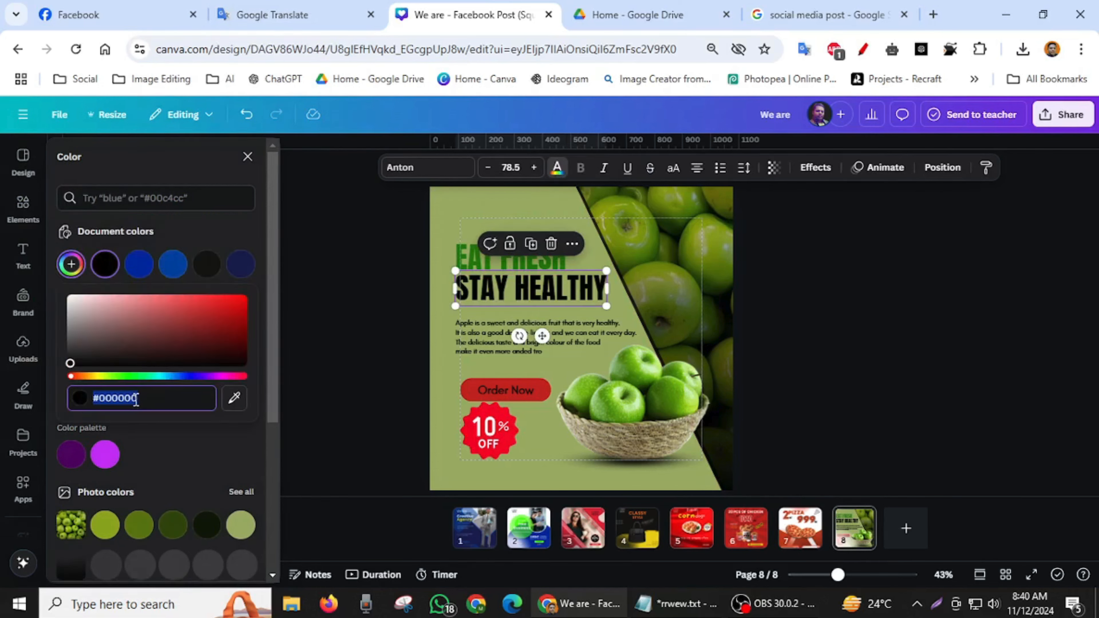
# - Recolor the STAY HEALTHY headline and the description paragraph to dark green #288400
pyautogui.rightClick(135, 396)
pyautogui.click(206, 114)
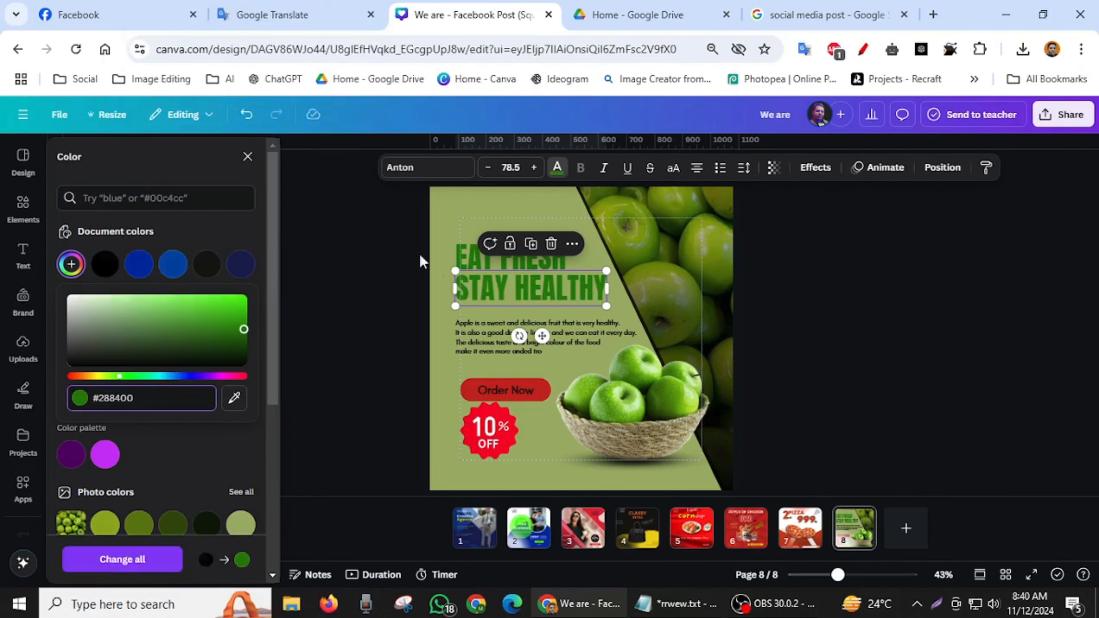
pyautogui.click(479, 353)
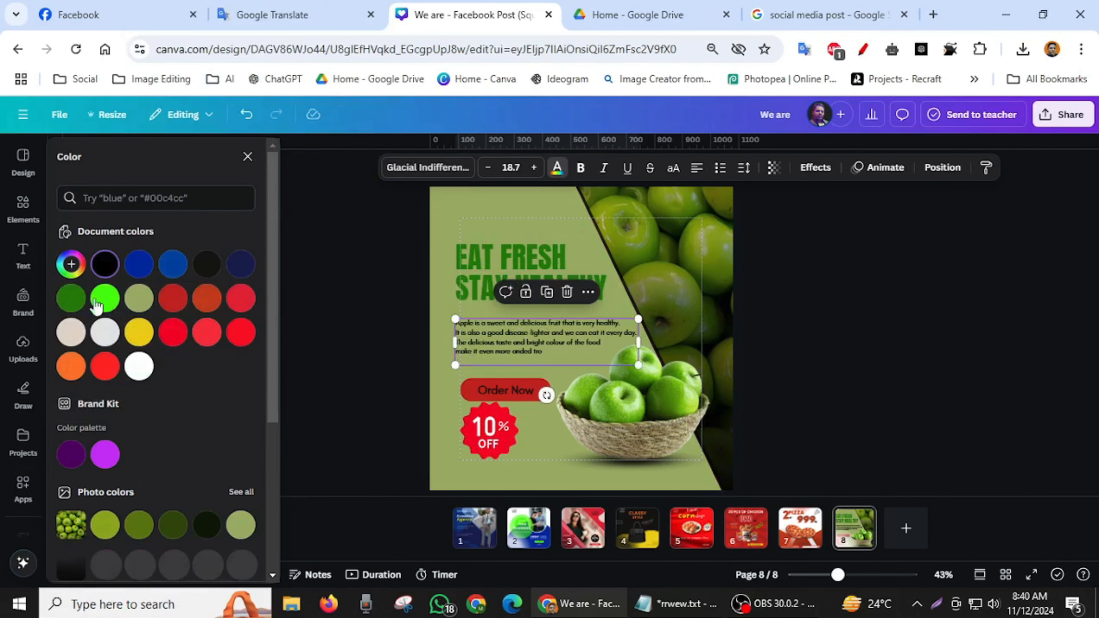
pyautogui.click(71, 297)
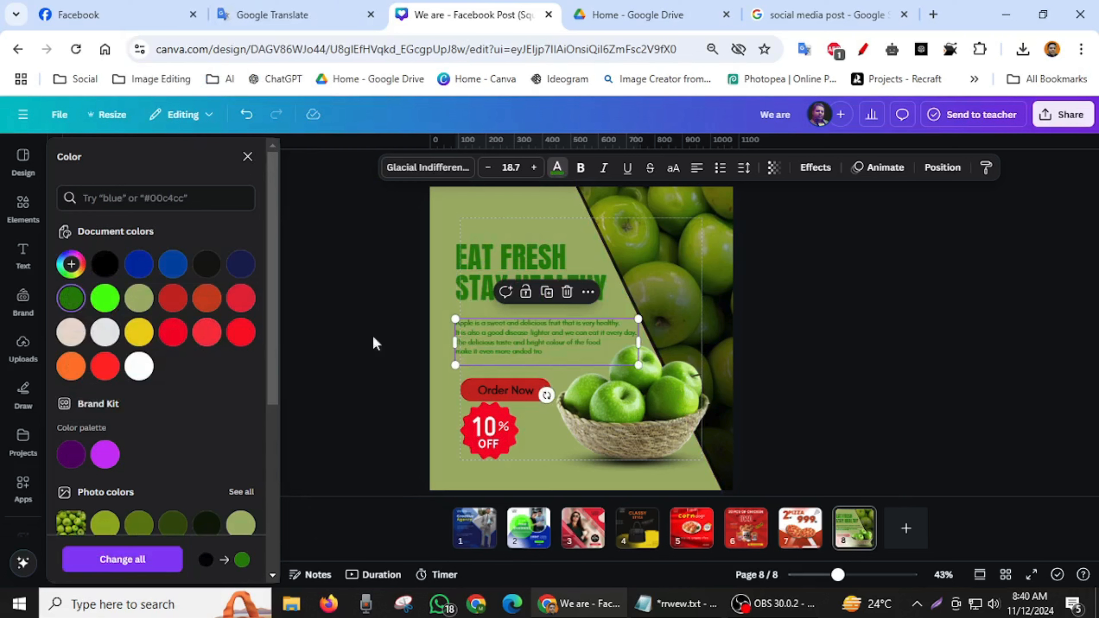
# - Change the Order Now button's fill and the shape's own text color to dark green #288400
pyautogui.click(471, 391)
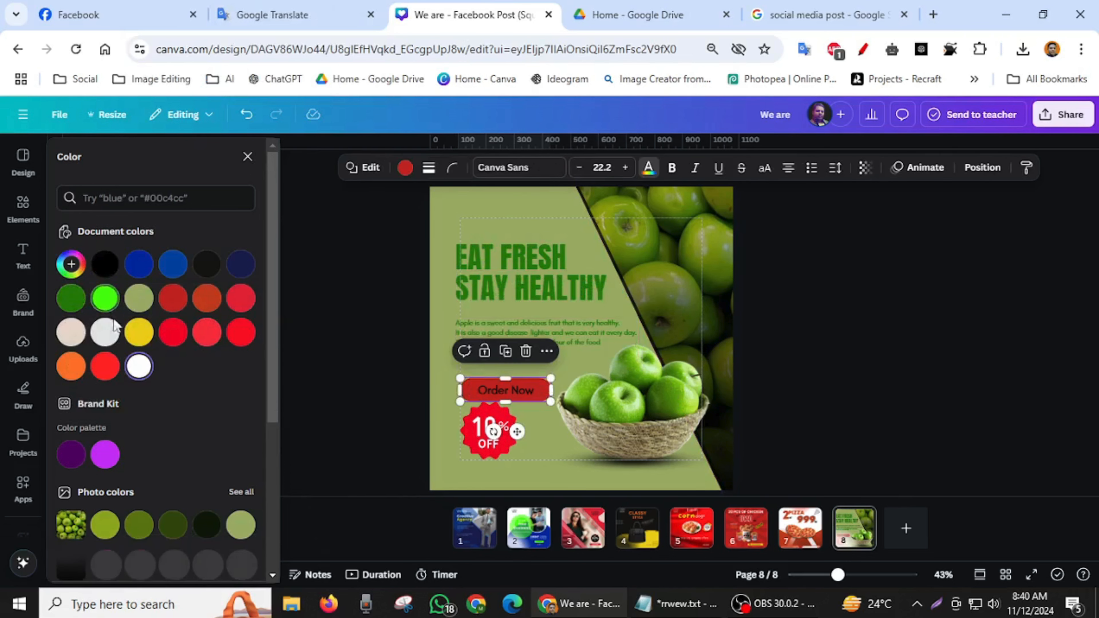
pyautogui.click(71, 299)
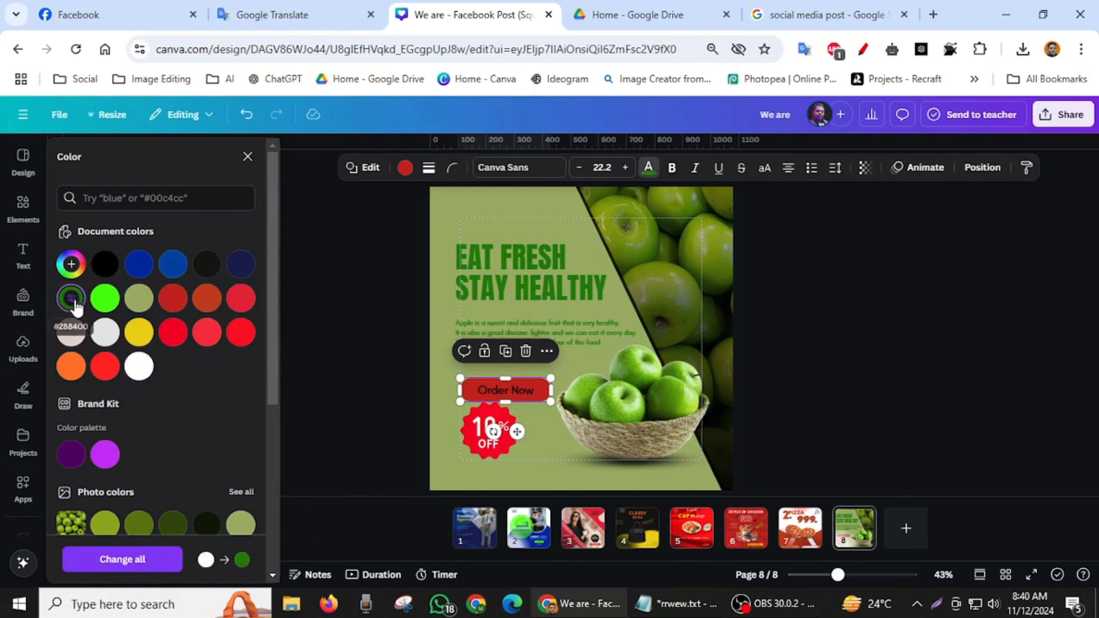
pyautogui.click(385, 379)
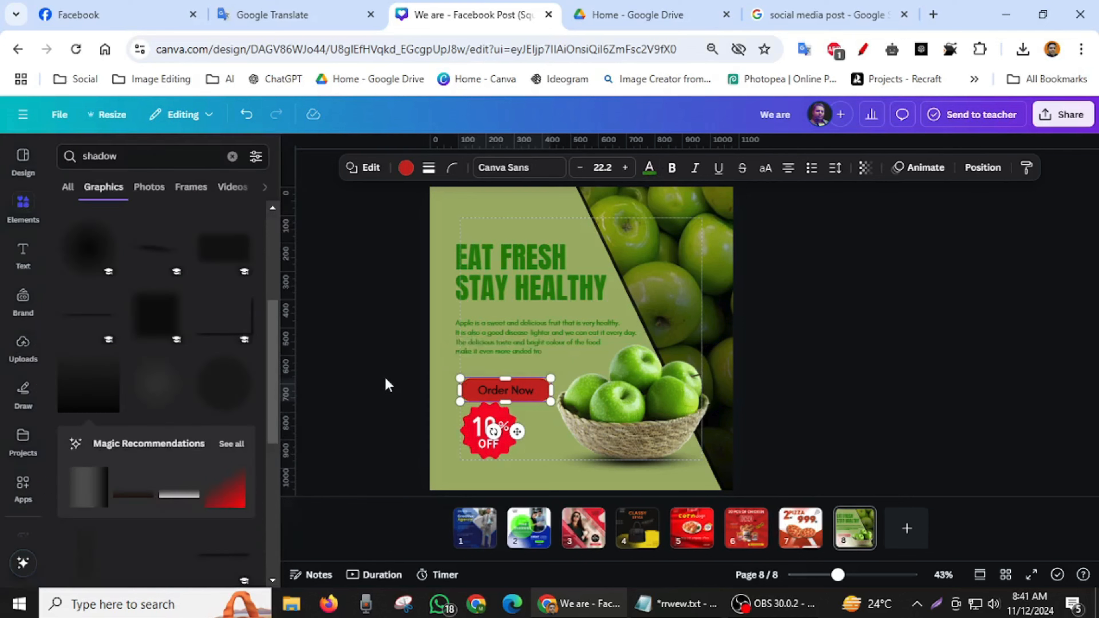
pyautogui.click(386, 354)
pyautogui.click(471, 389)
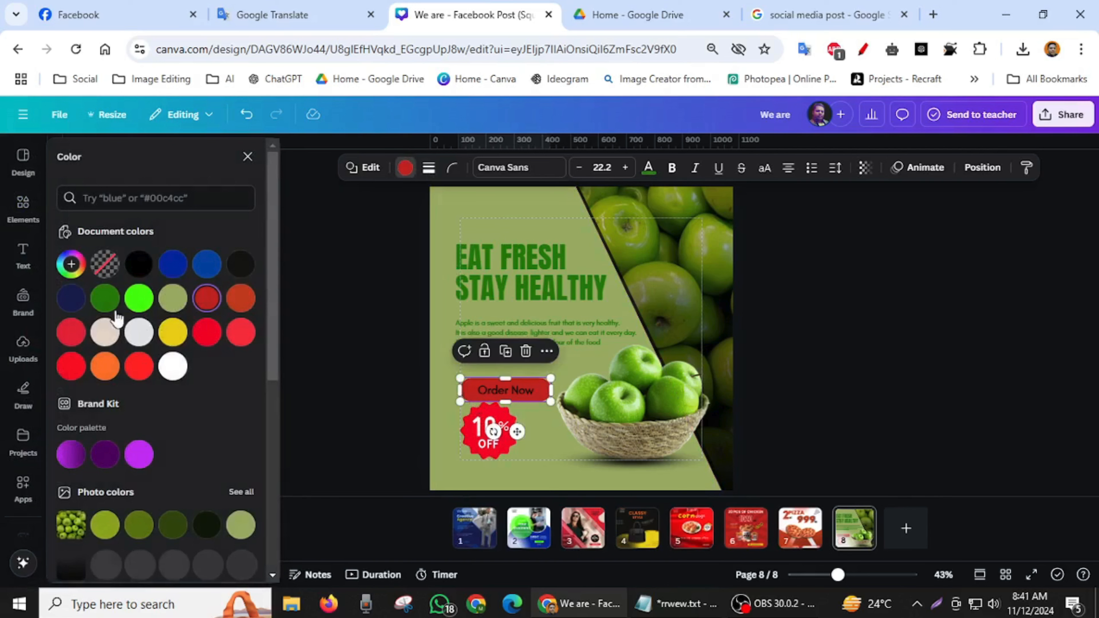
pyautogui.click(105, 298)
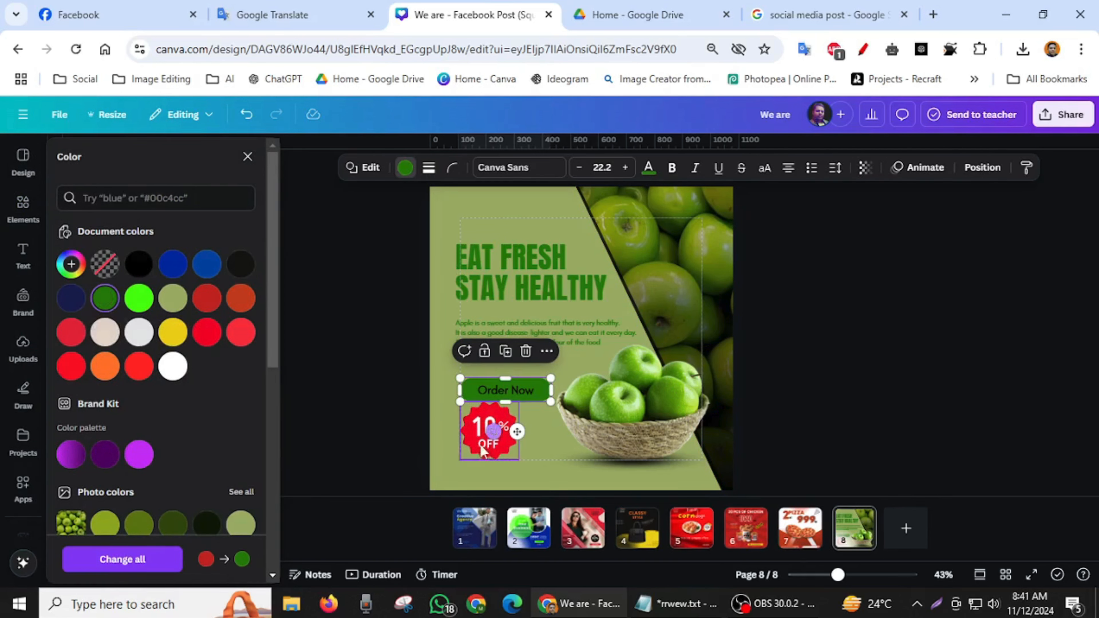
# - Change the red of the 10% OFF badge to dark green #288400
pyautogui.click(467, 442)
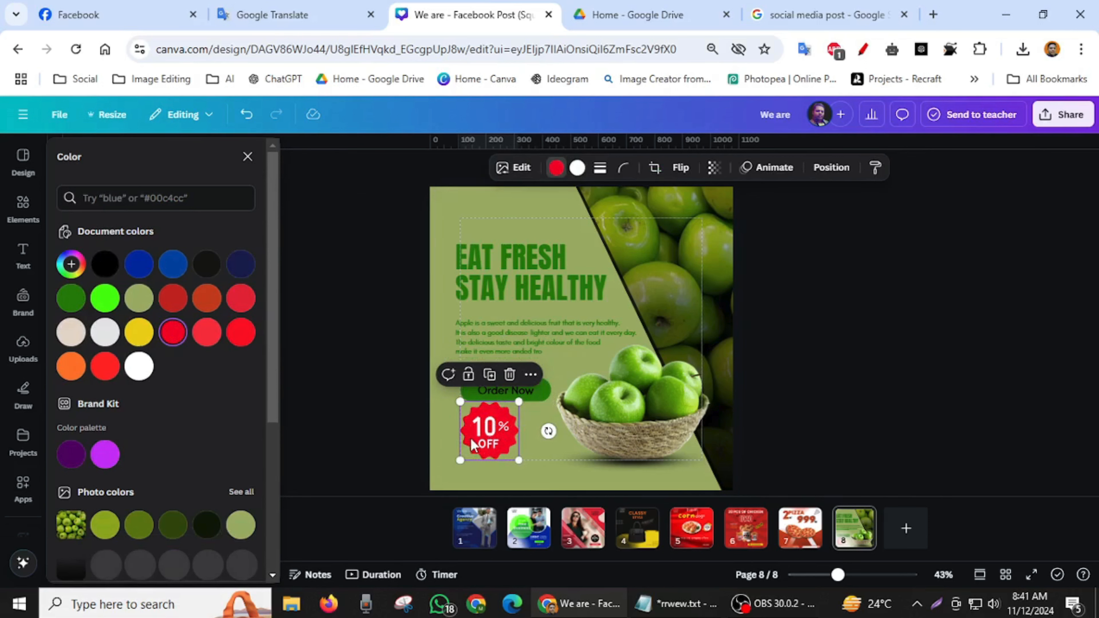
pyautogui.click(558, 169)
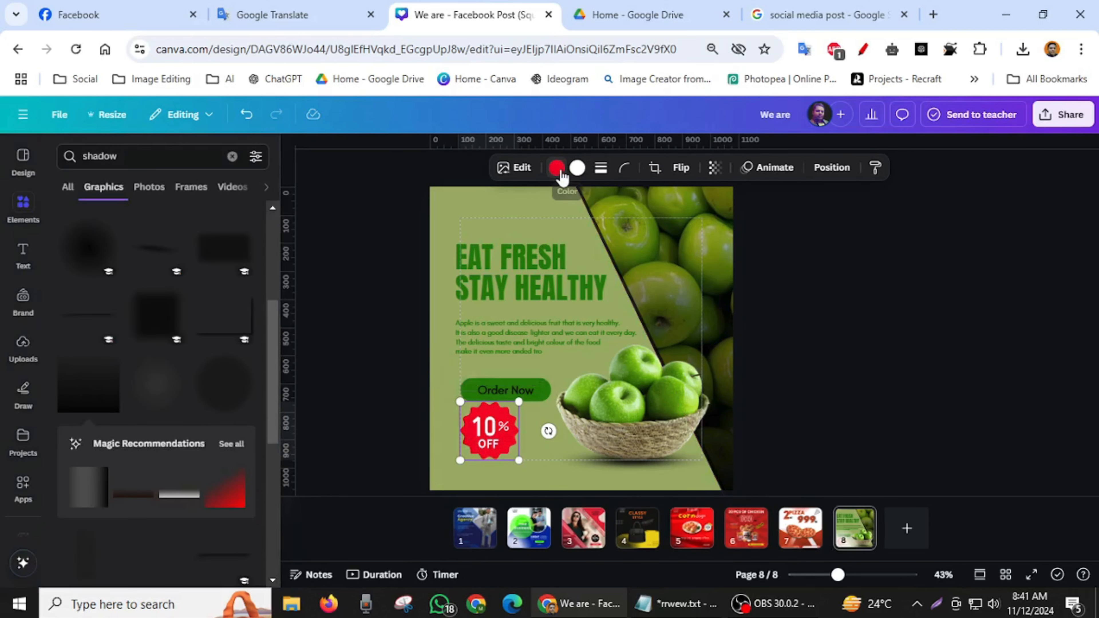
pyautogui.click(558, 170)
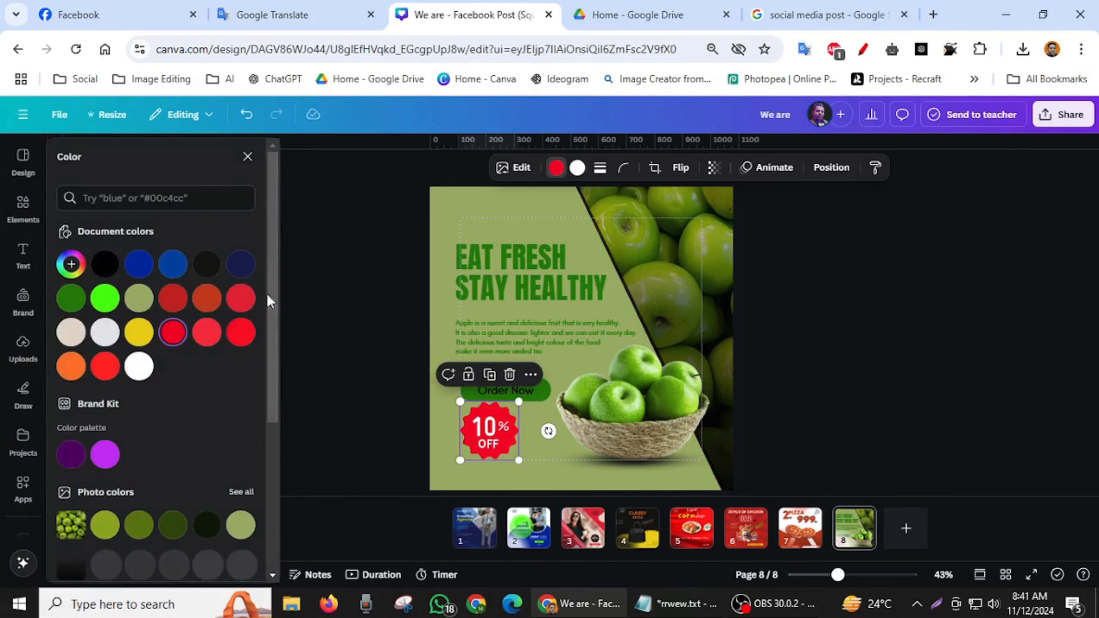
pyautogui.click(70, 299)
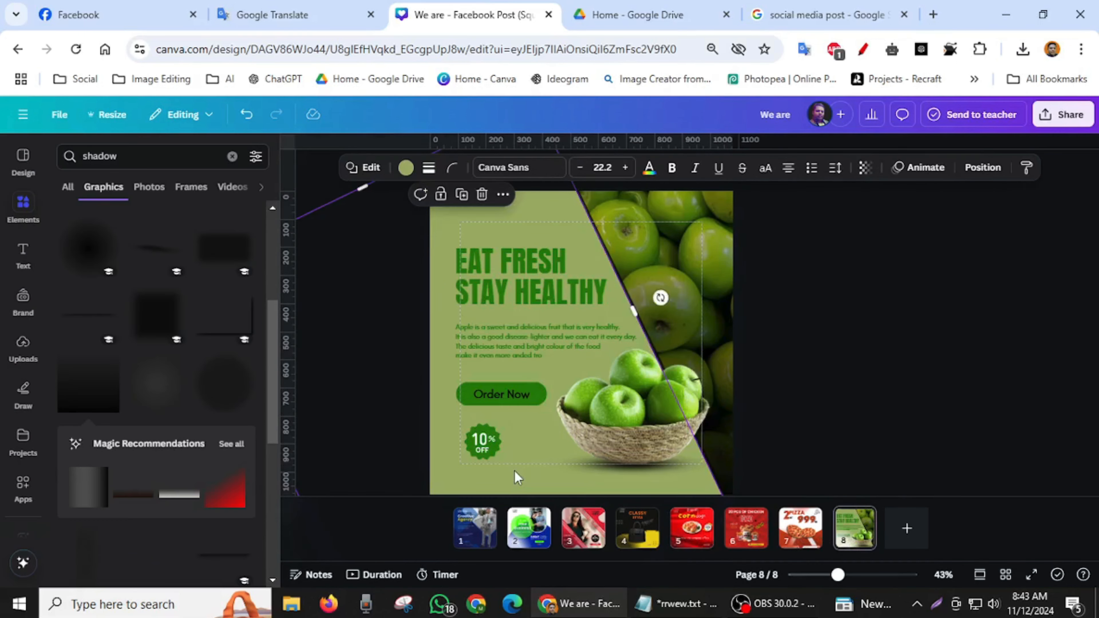
pyautogui.click(518, 473)
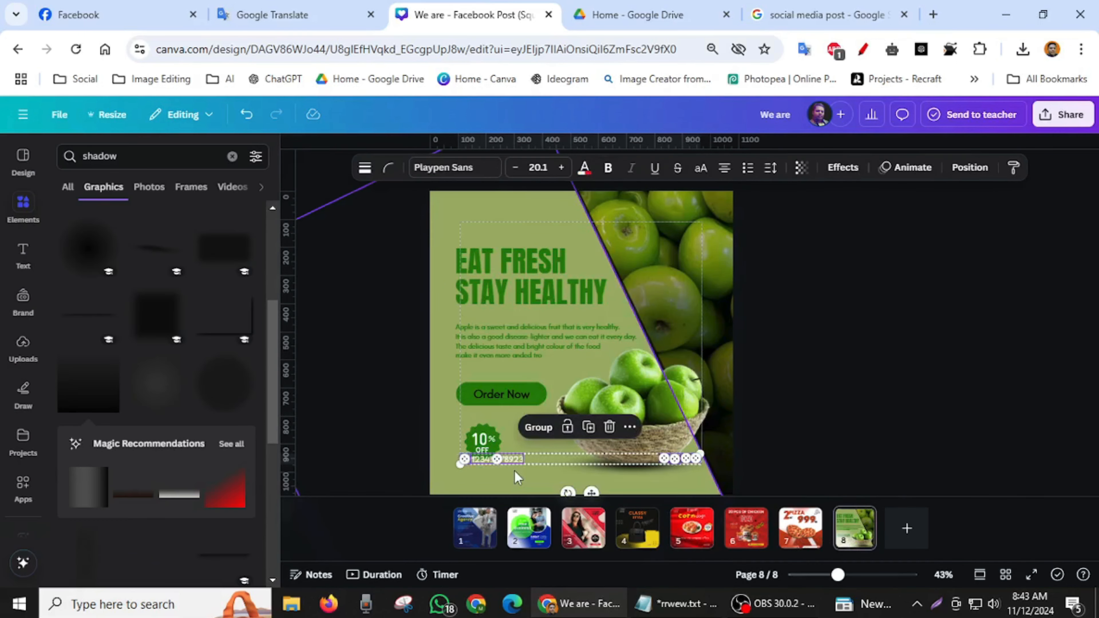
# - Select the white phone icon together with the phone number and set the number's text color to dark green #288400
pyautogui.click(909, 357)
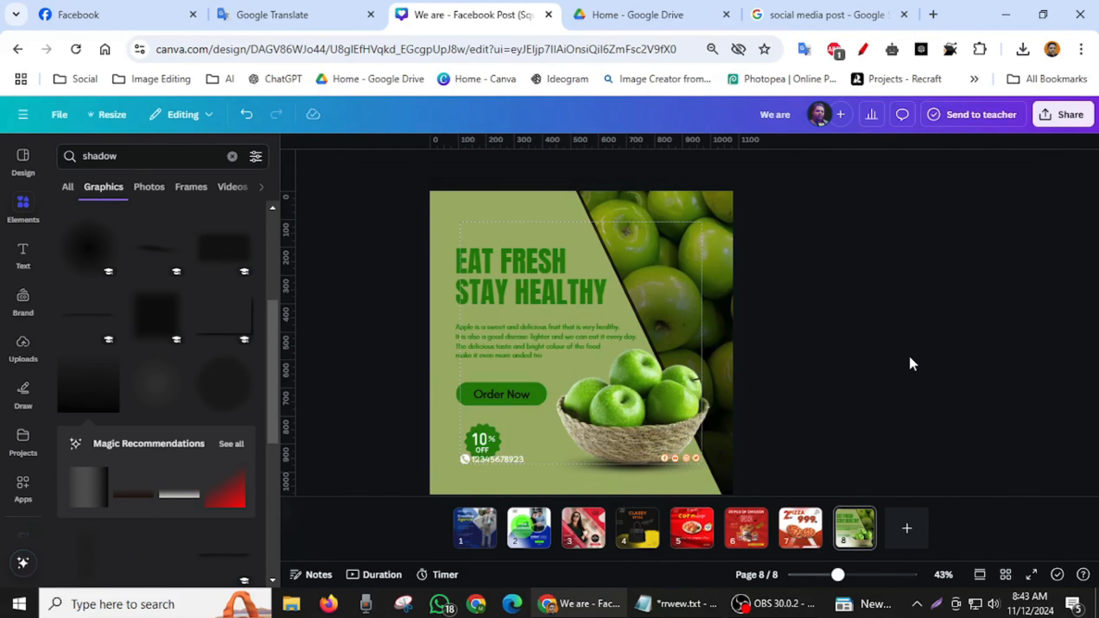
pyautogui.click(465, 461)
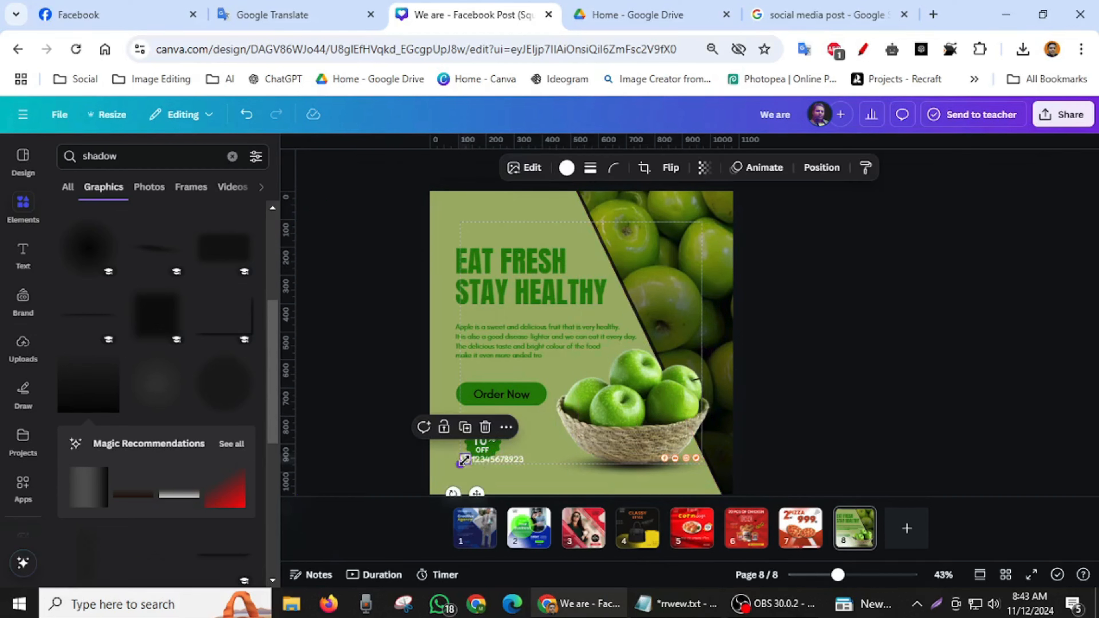
pyautogui.keyDown('shift'); pyautogui.click(496, 461); pyautogui.keyUp('shift')
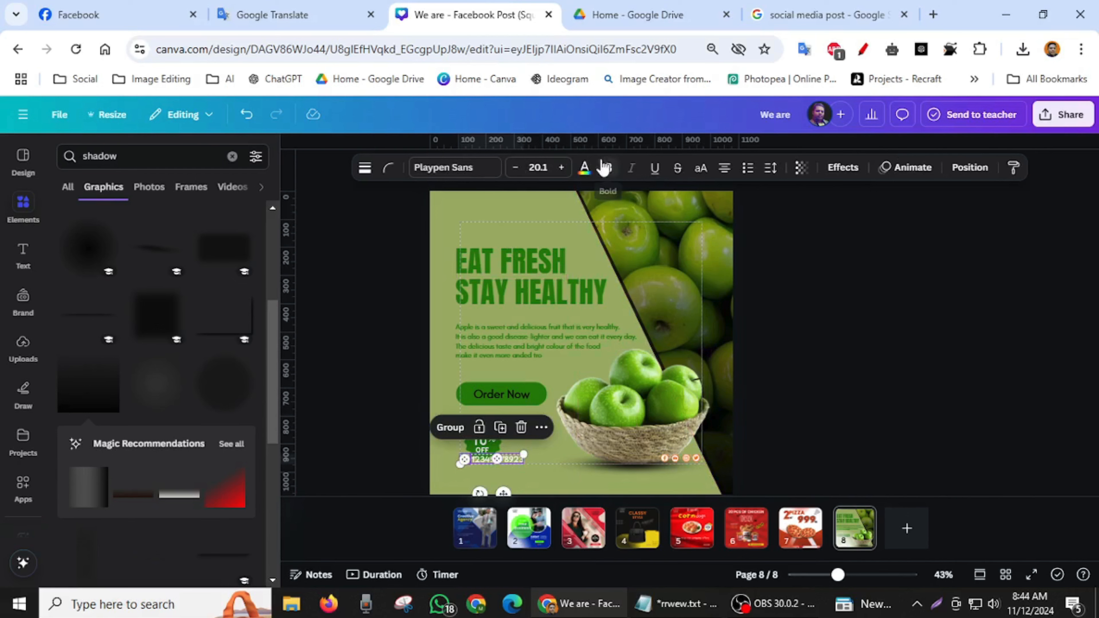
pyautogui.click(584, 171)
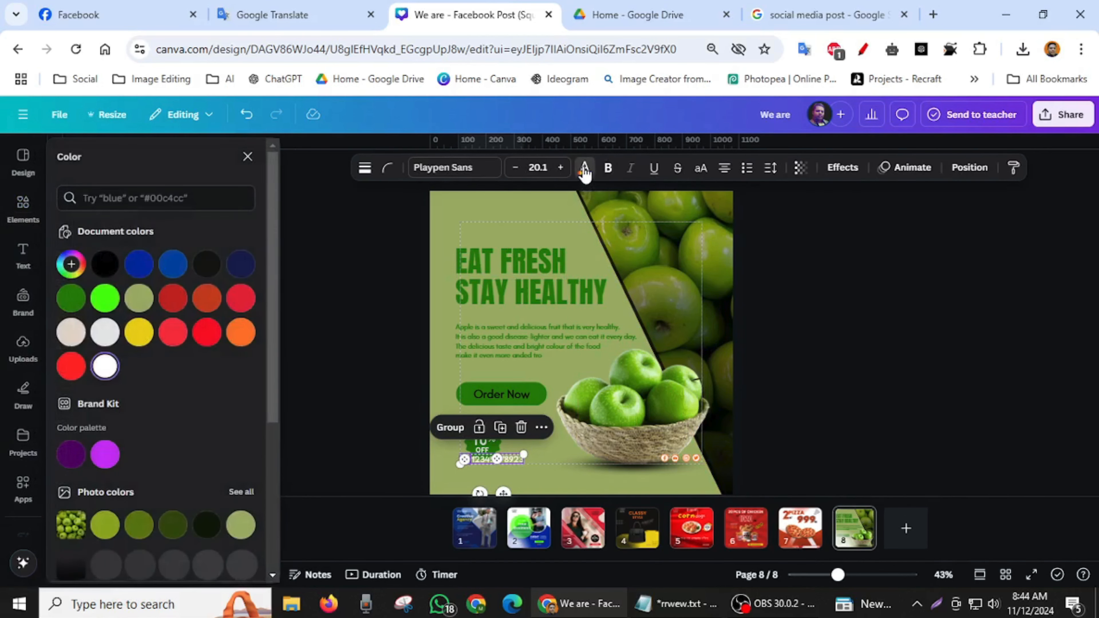
pyautogui.click(72, 300)
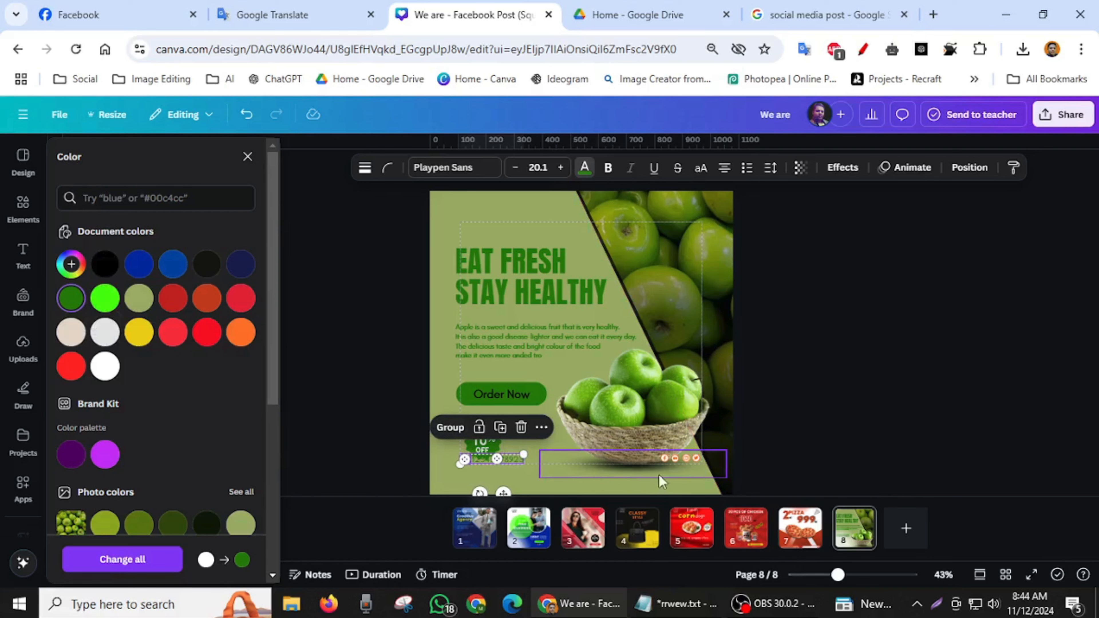
# - Select the four orange social media icons below the basket and recolor them dark green #288400
pyautogui.click(668, 473)
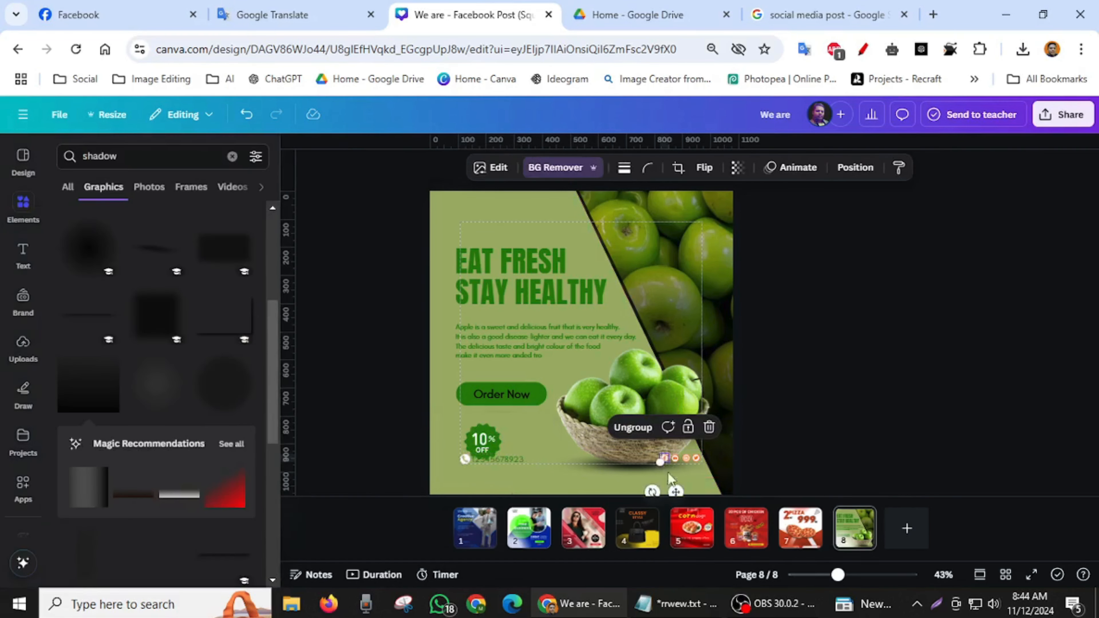
pyautogui.moveTo(838, 575); pyautogui.dragTo(857, 575)
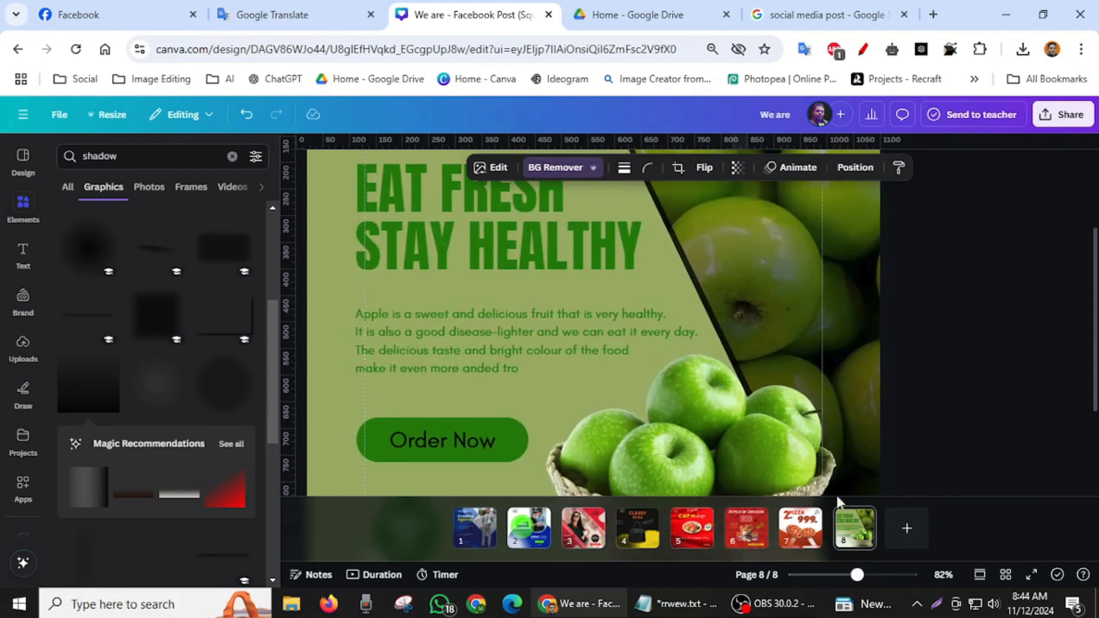
pyautogui.scroll(-3, 824, 462)
pyautogui.keyDown('shift'); pyautogui.click(771, 419); pyautogui.keyUp('shift')
pyautogui.keyDown('shift'); pyautogui.click(792, 418); pyautogui.keyUp('shift')
pyautogui.keyDown('shift'); pyautogui.click(810, 418); pyautogui.keyUp('shift')
pyautogui.click(553, 168)
pyautogui.click(74, 303)
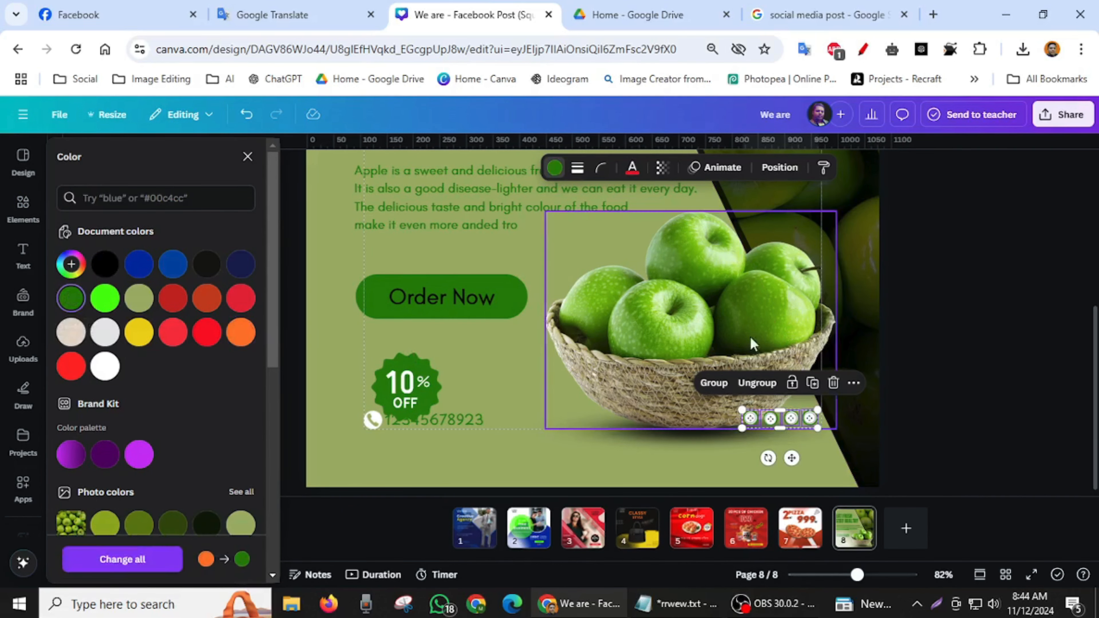
pyautogui.click(937, 342)
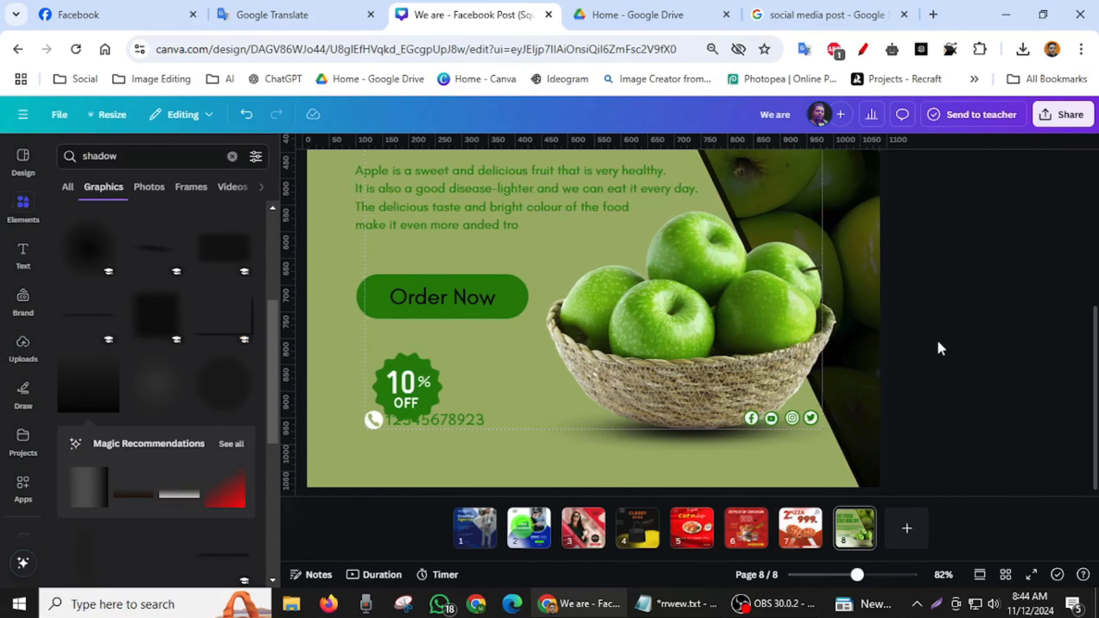
# - Move the 10% OFF badge up under the Order Now button and recolor the white phone icon dark green #288400
pyautogui.moveTo(406, 381); pyautogui.dragTo(446, 355)
pyautogui.click(373, 419)
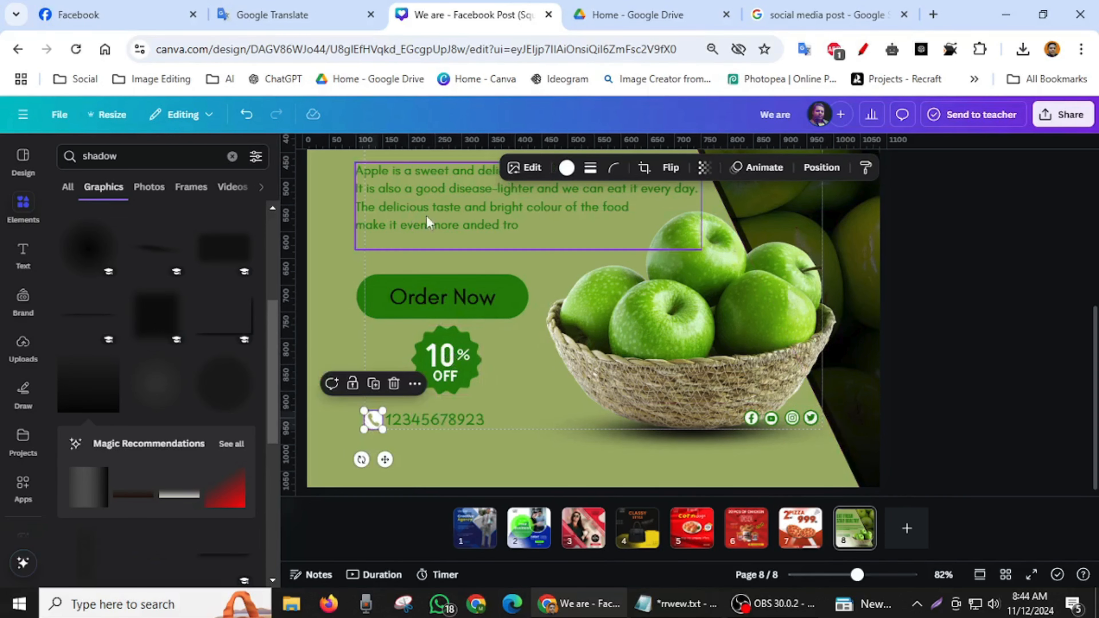
pyautogui.click(566, 168)
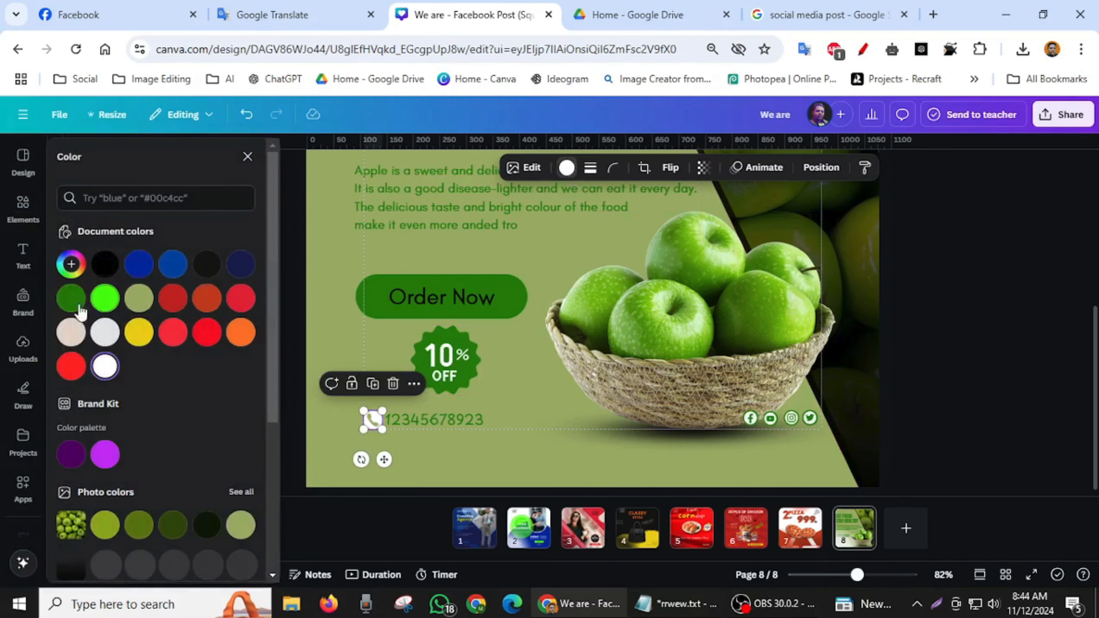
pyautogui.click(63, 307)
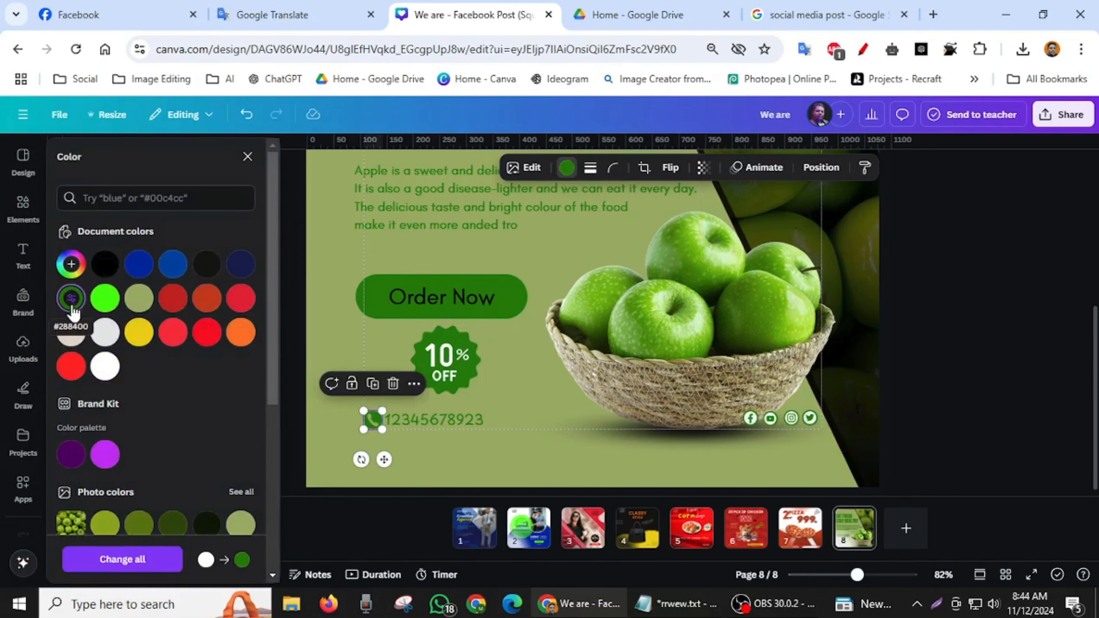
pyautogui.click(946, 422)
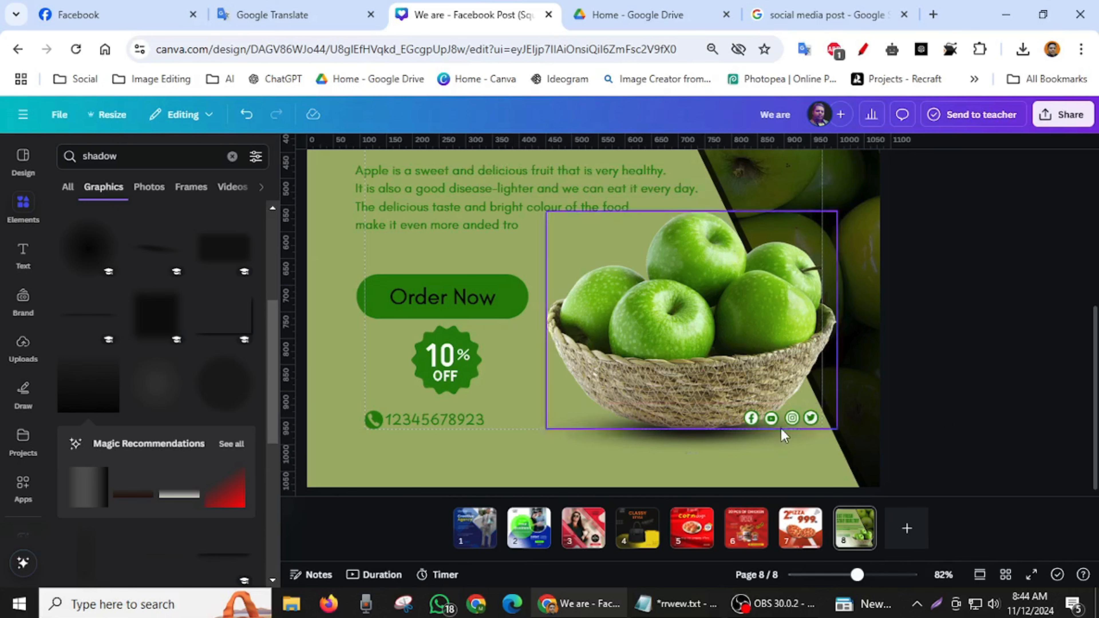
# - Select the four social media icons, enlarge them slightly together and move them down below the basket
pyautogui.click(806, 422)
pyautogui.keyDown('shift'); pyautogui.click(792, 421); pyautogui.keyUp('shift')
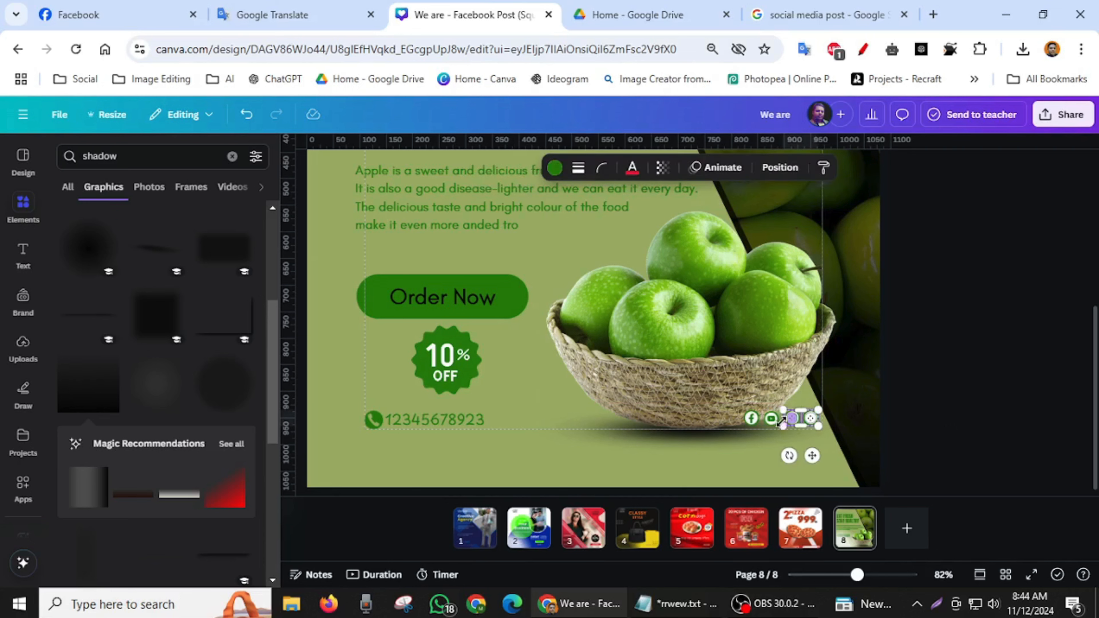
pyautogui.keyDown('shift'); pyautogui.click(772, 421); pyautogui.keyUp('shift')
pyautogui.keyDown('shift'); pyautogui.click(752, 418); pyautogui.keyUp('shift')
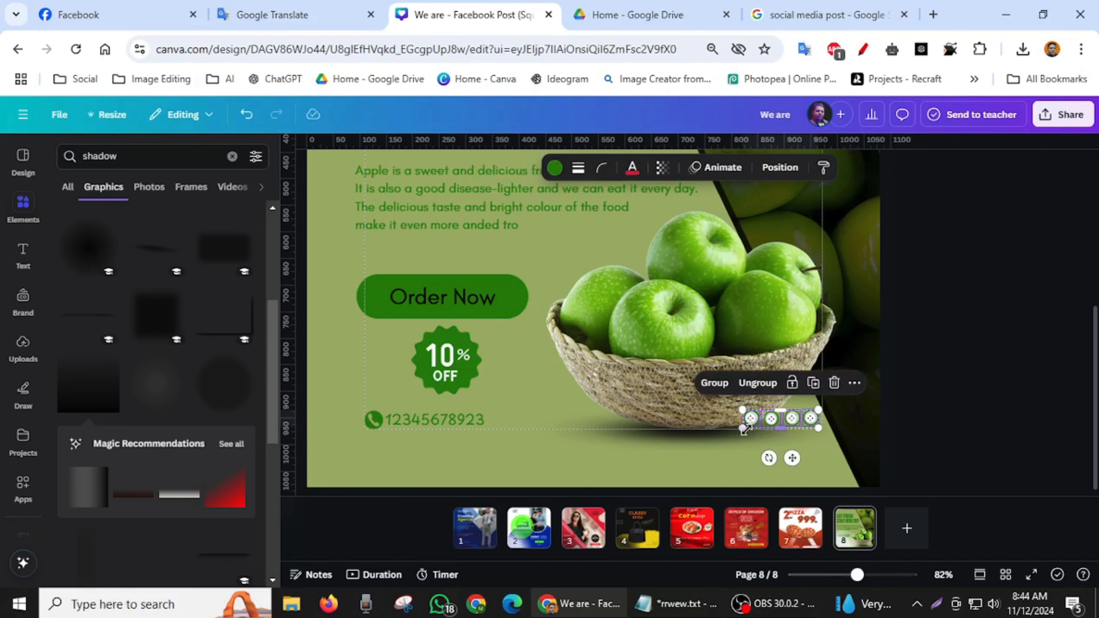
pyautogui.moveTo(741, 428); pyautogui.dragTo(732, 437)
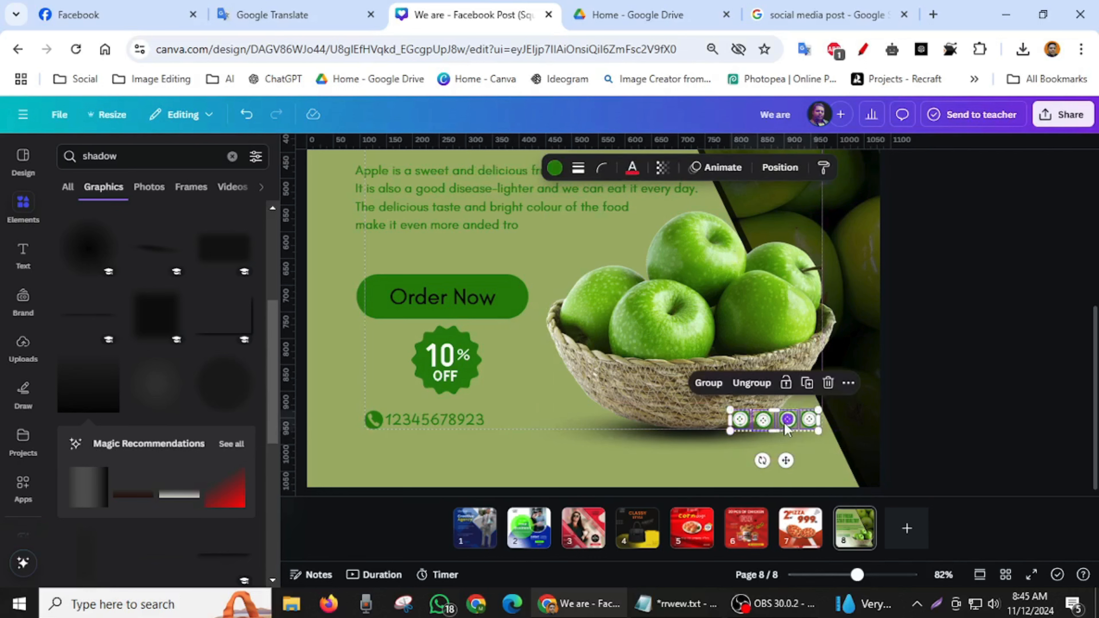
pyautogui.moveTo(781, 464)
pyautogui.mouseDown()
pyautogui.moveTo(768, 491)
pyautogui.moveTo(784, 483)
pyautogui.moveTo(774, 483)
pyautogui.mouseUp()
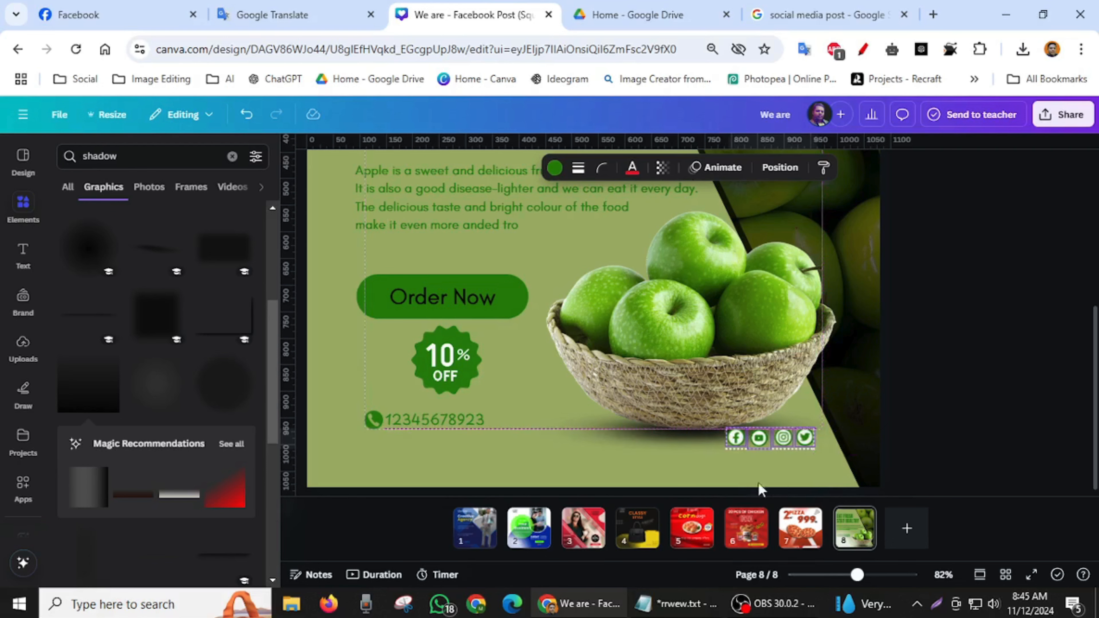
# - Move the phone icon and number down level with the social media icons, and preview the finished post full screen
pyautogui.click(370, 424)
pyautogui.keyDown('shift'); pyautogui.click(417, 431); pyautogui.keyUp('shift')
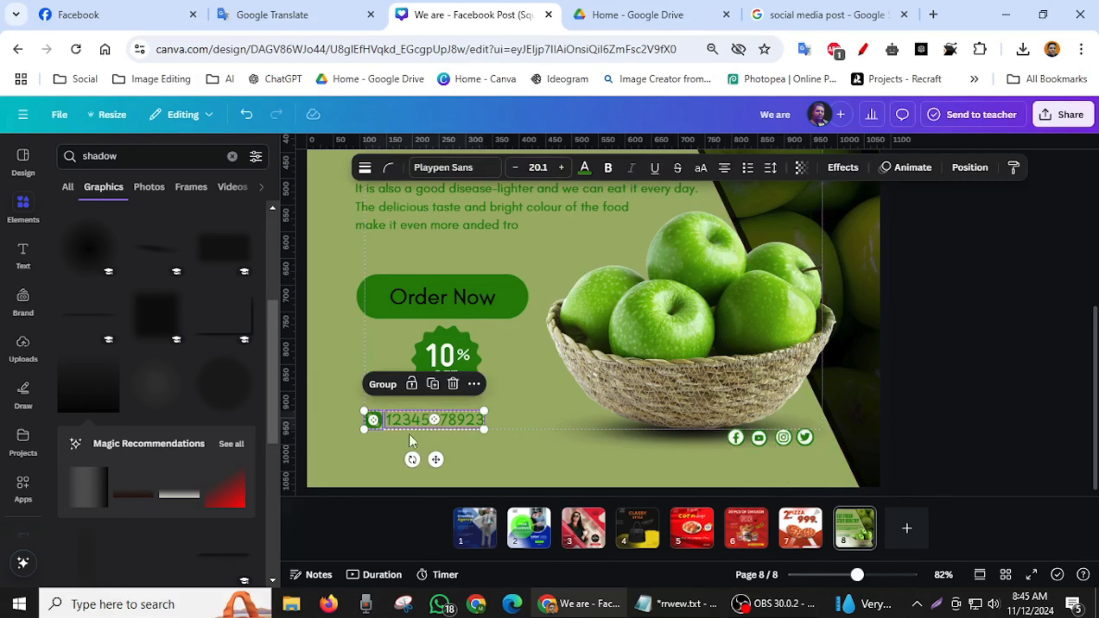
pyautogui.moveTo(437, 459); pyautogui.dragTo(439, 473)
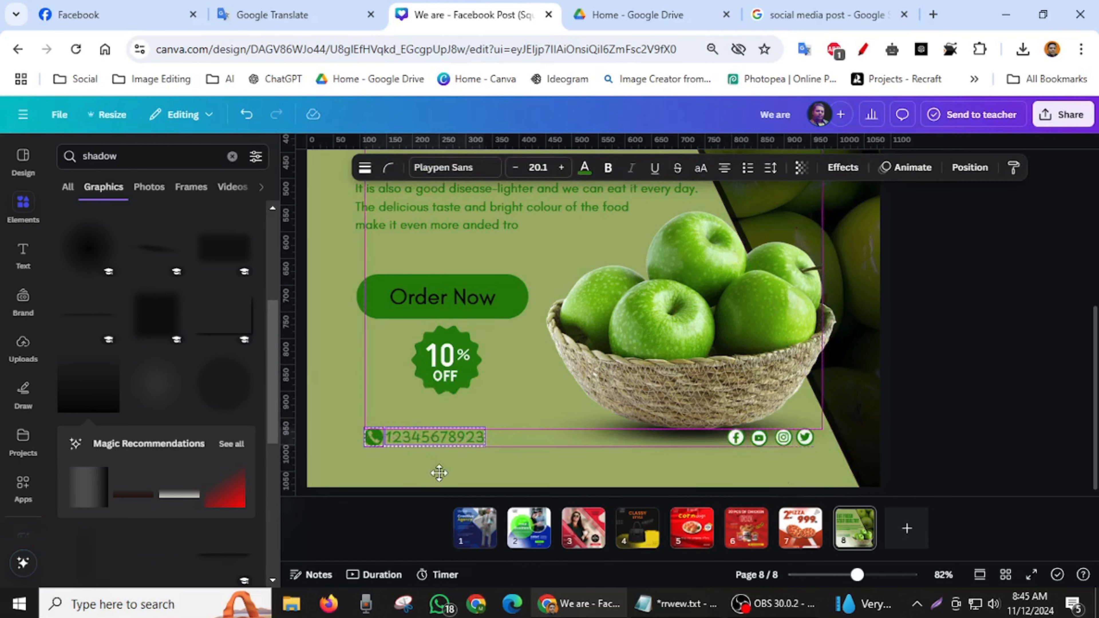
pyautogui.click(985, 342)
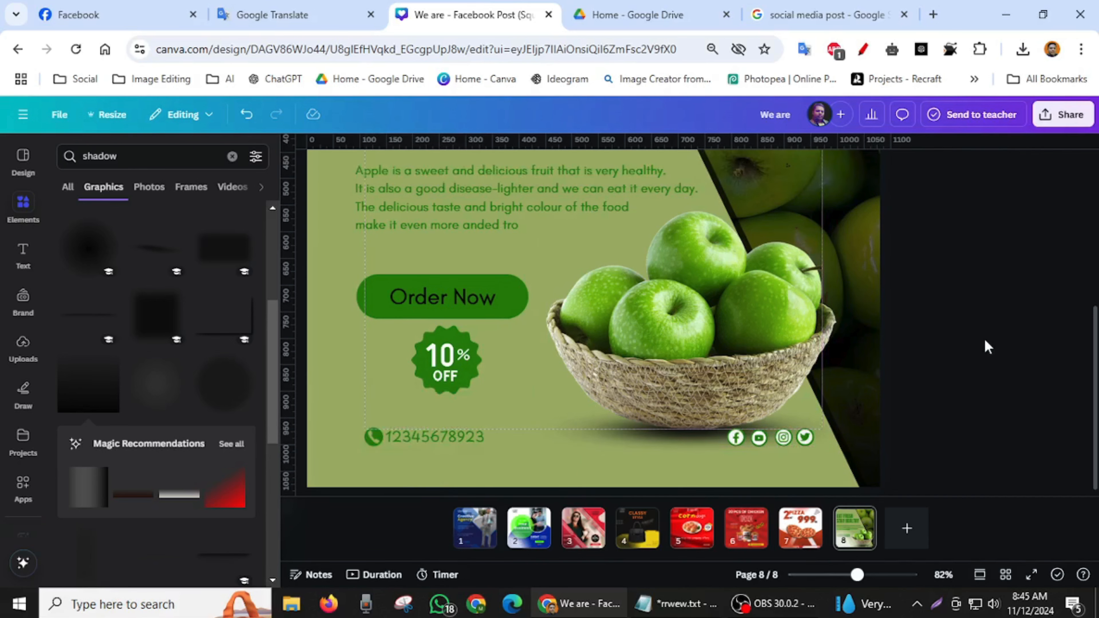
pyautogui.click(1032, 575)
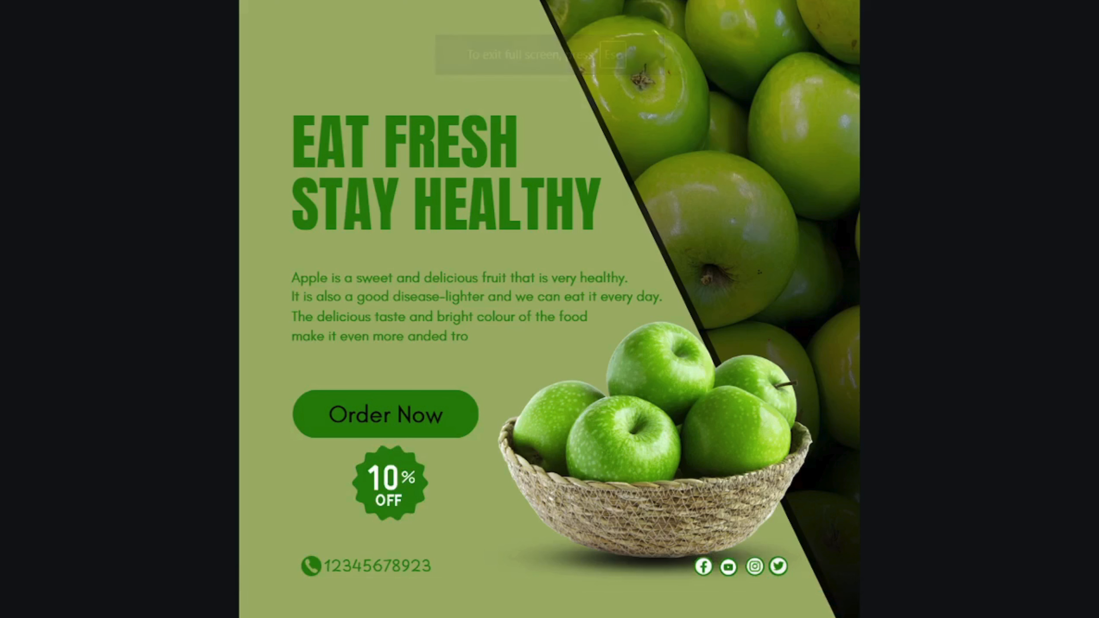